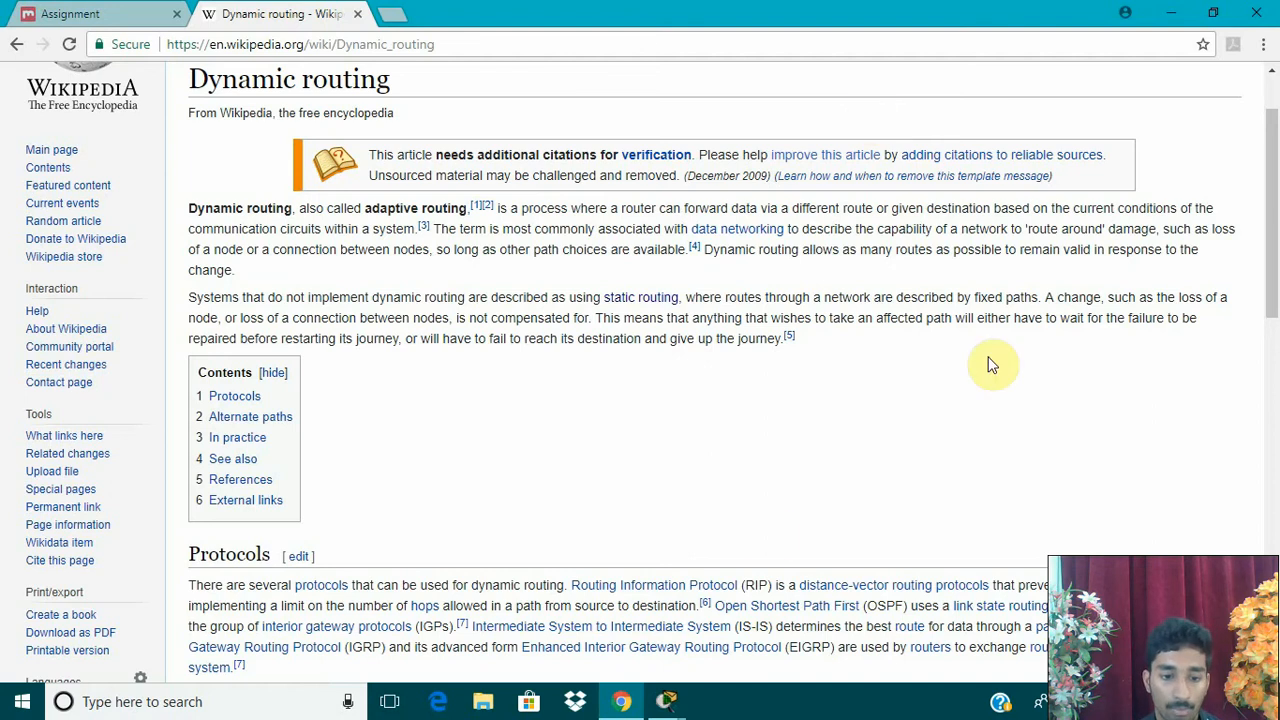
Skim the Dynamic routing article's Protocols, Alternate paths and In practice sections and close the article
{"action": "scroll", "coordinate": [757, 530], "scroll_direction": "down", "scroll_amount": 2}
{"action": "scroll", "coordinate": [757, 527], "scroll_direction": "down", "scroll_amount": 3}
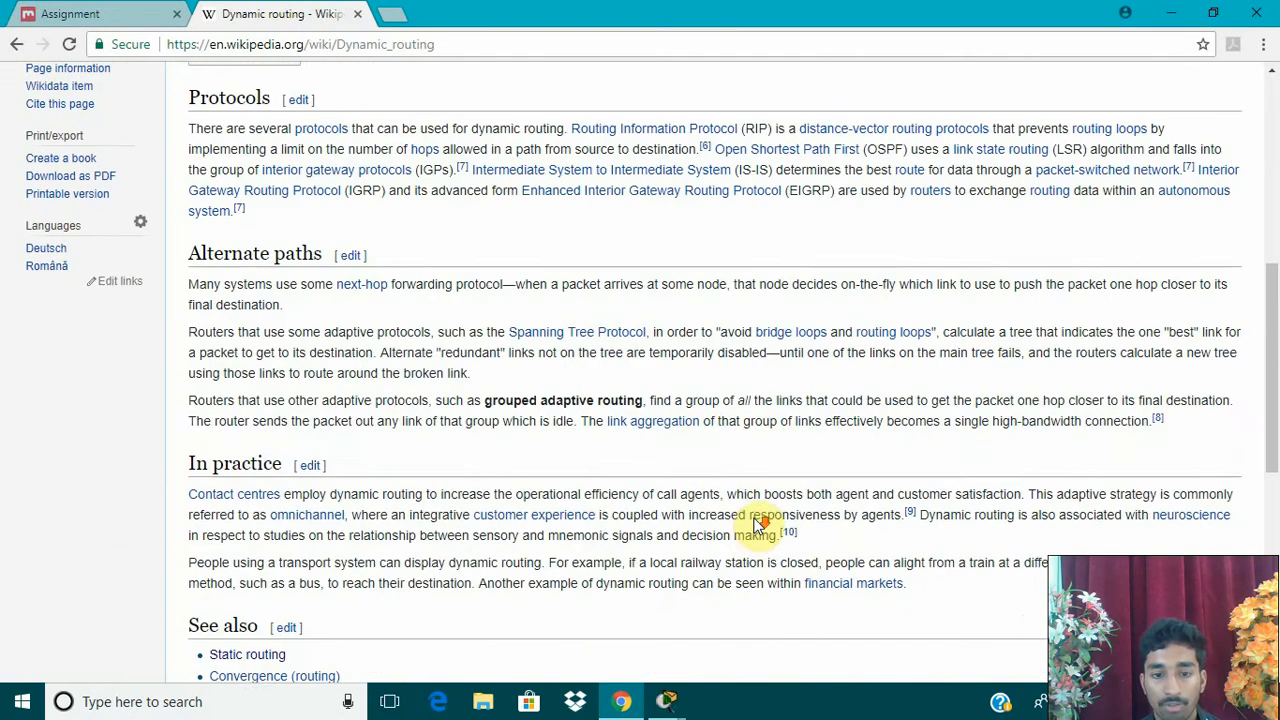
{"action": "scroll", "coordinate": [757, 527], "scroll_direction": "down", "scroll_amount": 2}
{"action": "scroll", "coordinate": [760, 523], "scroll_direction": "up", "scroll_amount": 3}
{"action": "scroll", "coordinate": [760, 523], "scroll_direction": "up", "scroll_amount": 1}
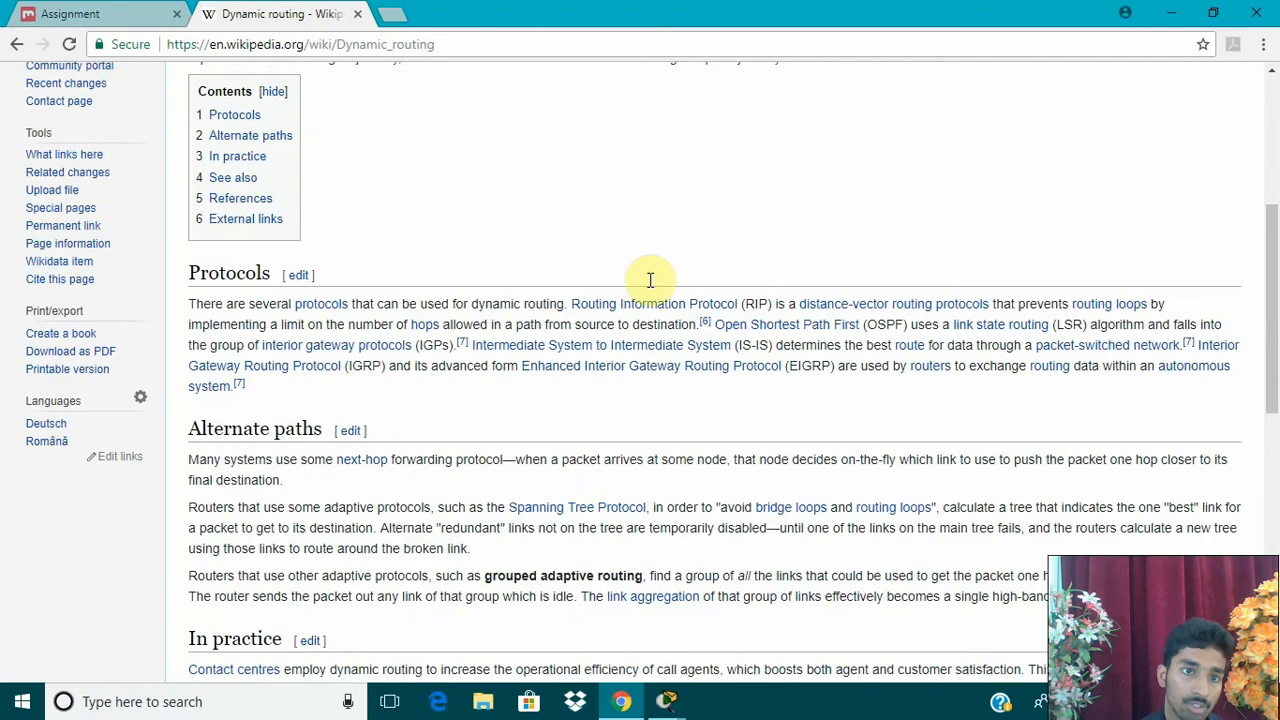
{"action": "left_click", "coordinate": [352, 15]}
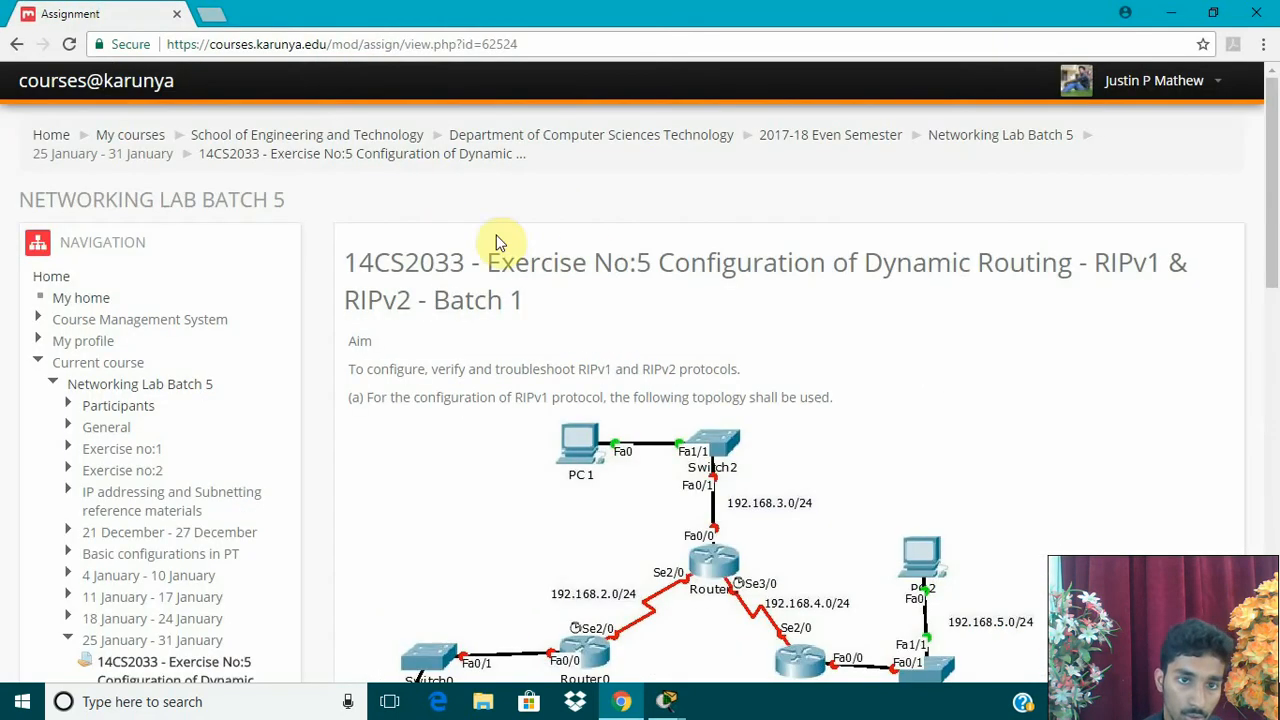
Review the RIPv1 topology in the assignment and switch to the EXP5.pkt network in Cisco Packet Tracer
{"action": "scroll", "coordinate": [866, 346], "scroll_direction": "down", "scroll_amount": 1}
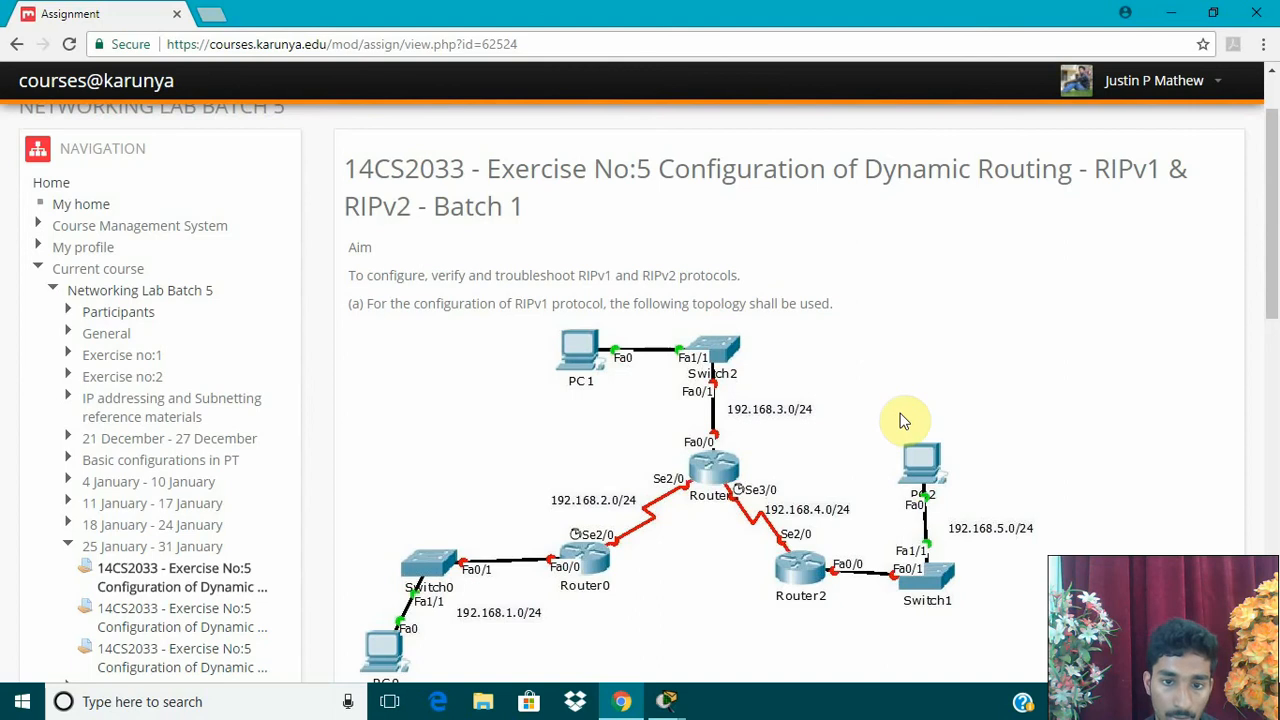
{"action": "scroll", "coordinate": [900, 420], "scroll_direction": "down", "scroll_amount": 1}
{"action": "mouse_move", "coordinate": [666, 703]}
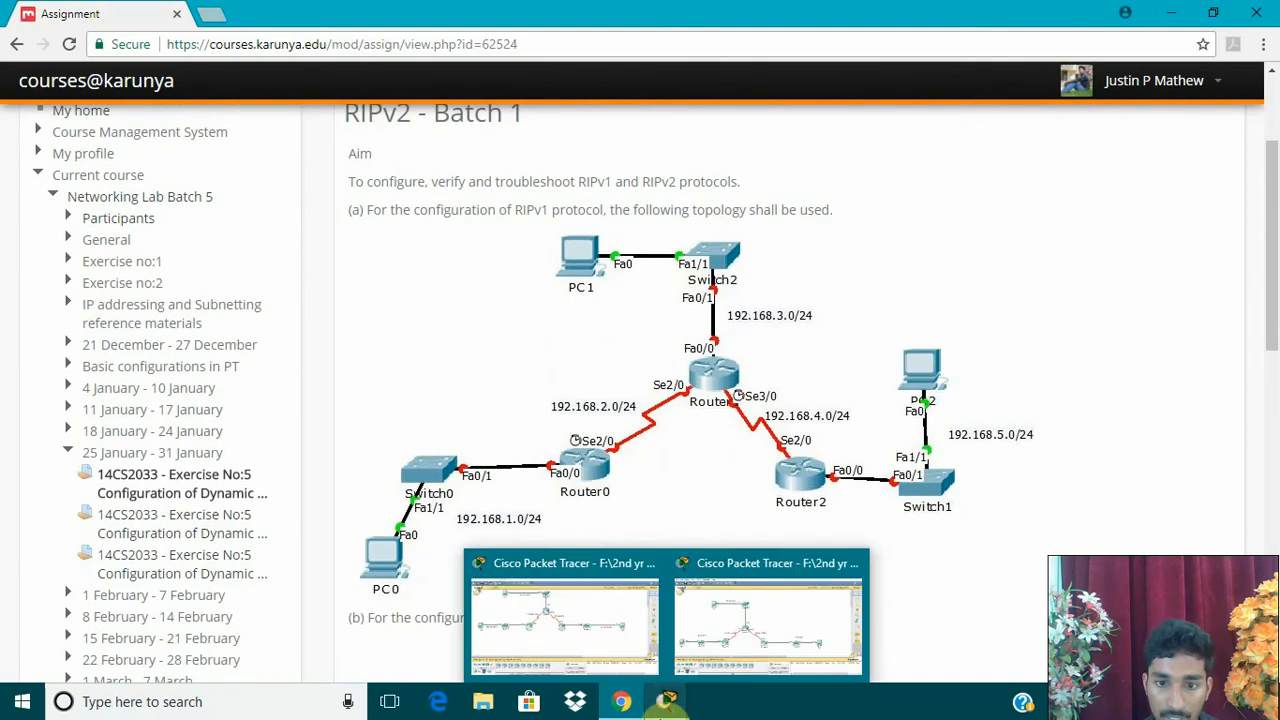
{"action": "left_click", "coordinate": [622, 632]}
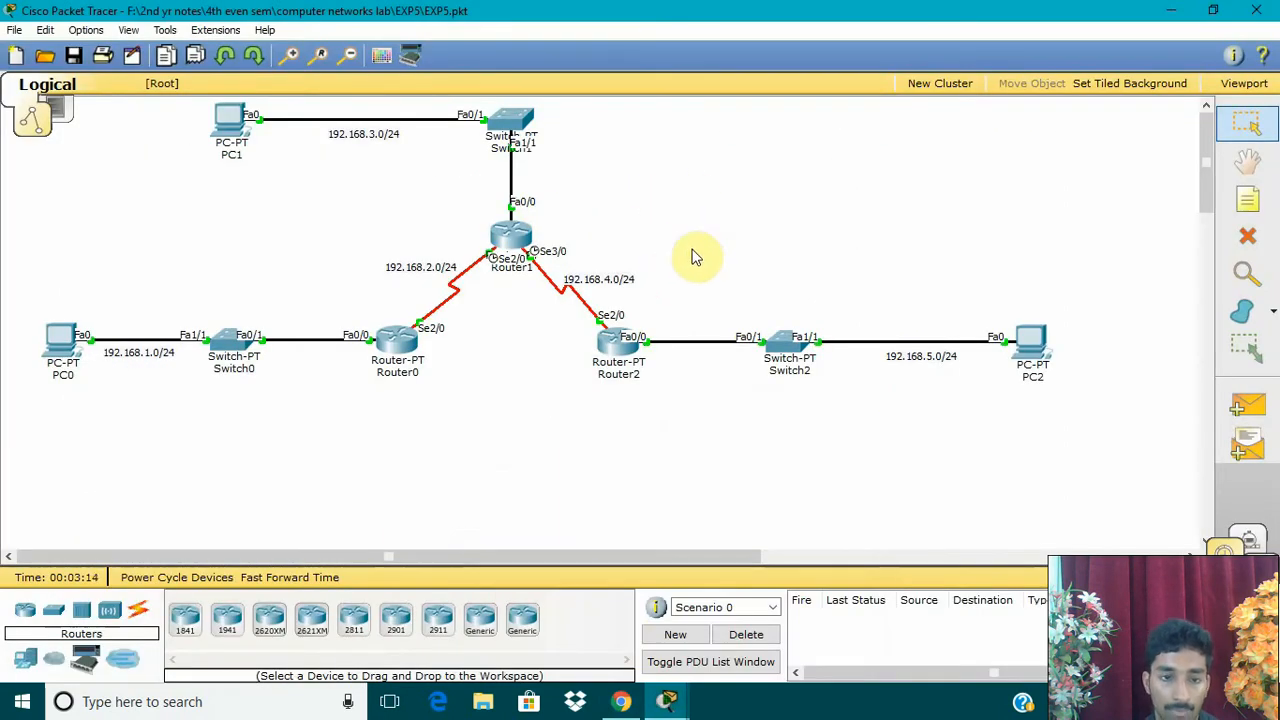
Open Router0's command line interface and enter global configuration mode with en and config t
{"action": "left_click", "coordinate": [398, 343]}
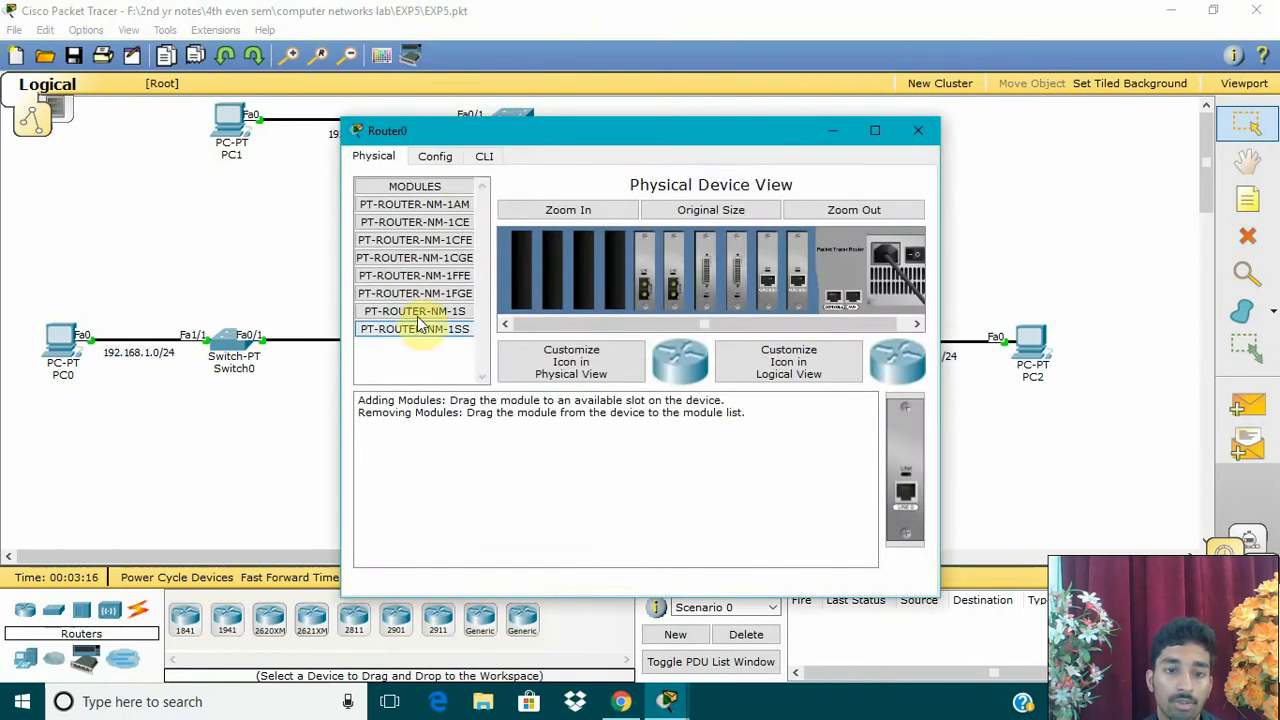
{"action": "left_click", "coordinate": [917, 130]}
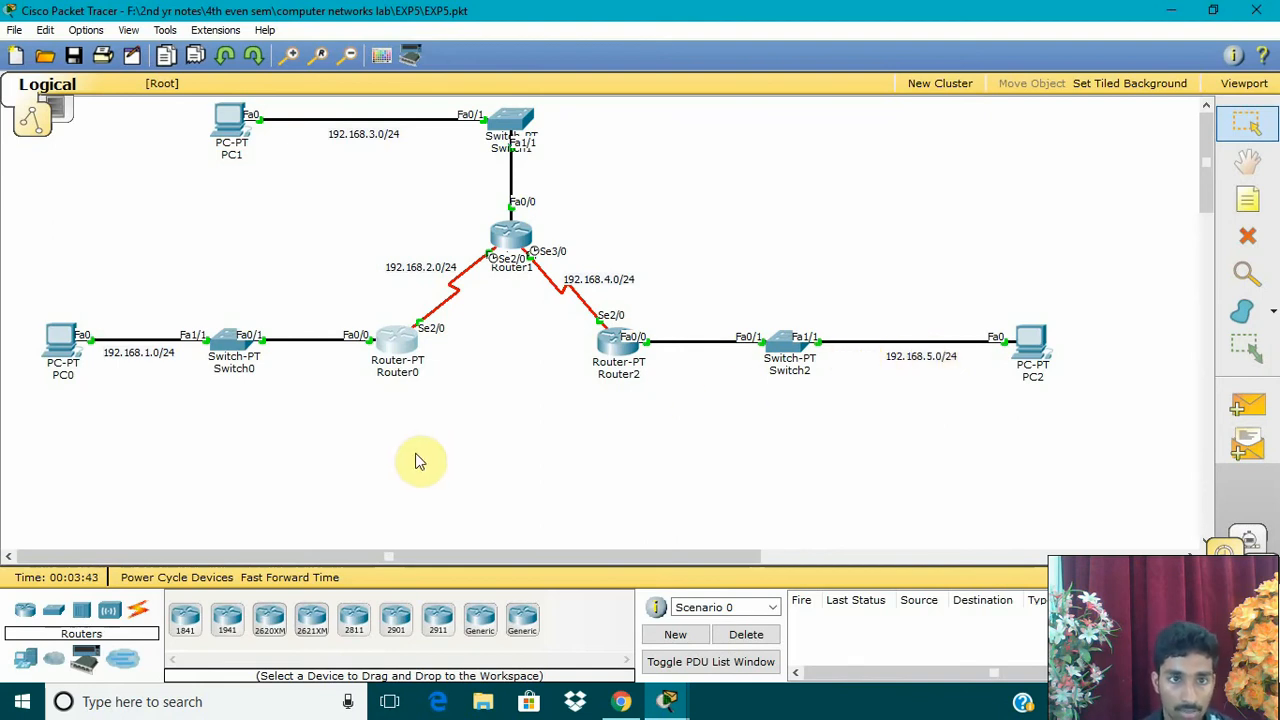
{"action": "left_click", "coordinate": [408, 340]}
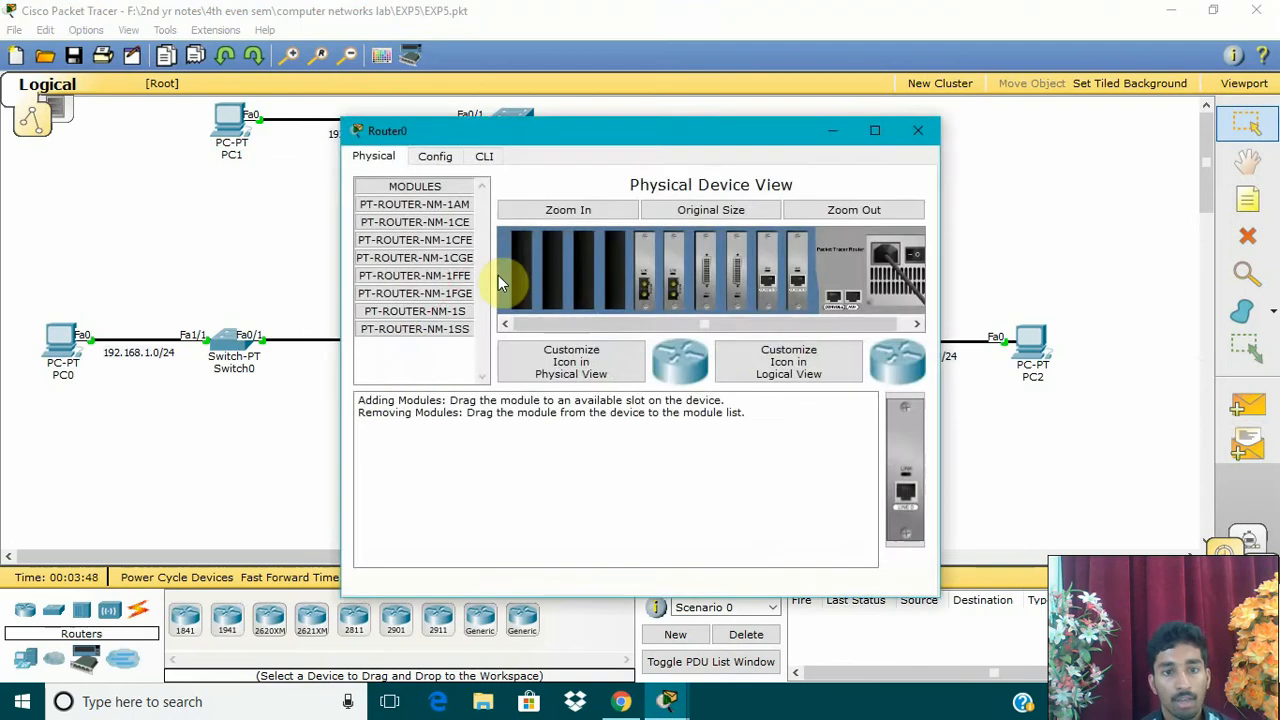
{"action": "left_click", "coordinate": [484, 156]}
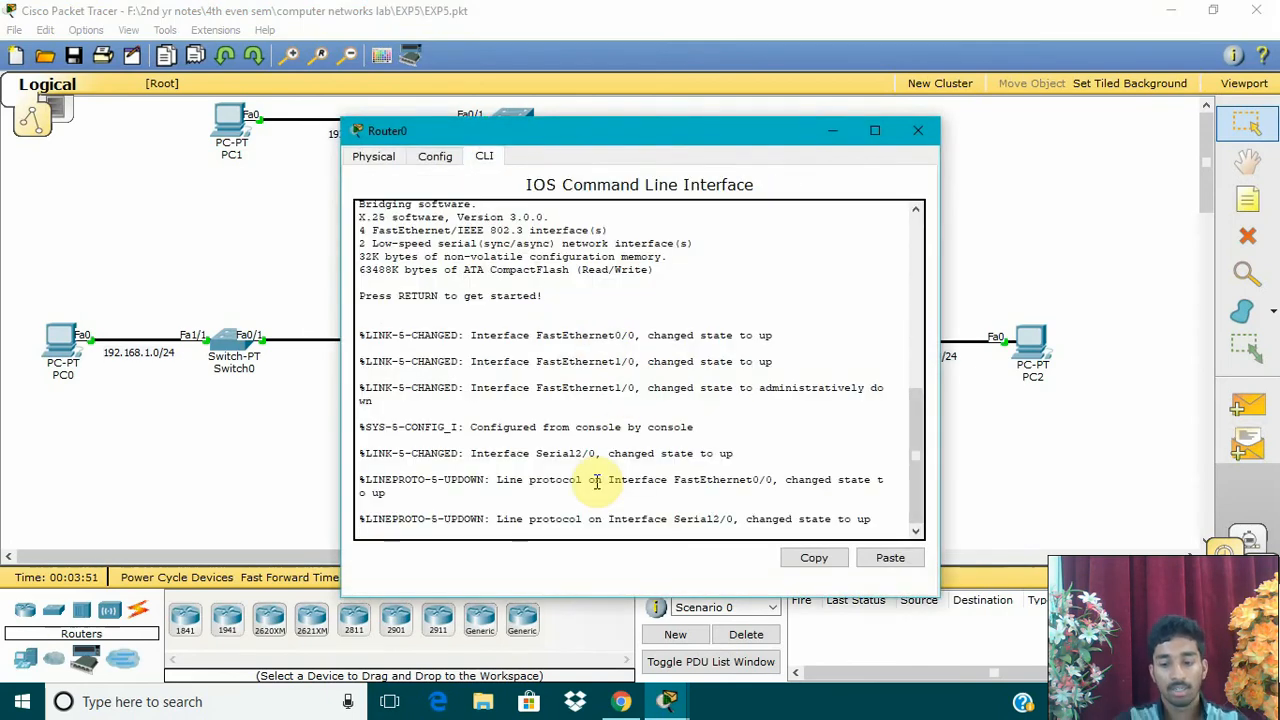
{"action": "key", "text": "Return"}
{"action": "type", "text": "EN"}
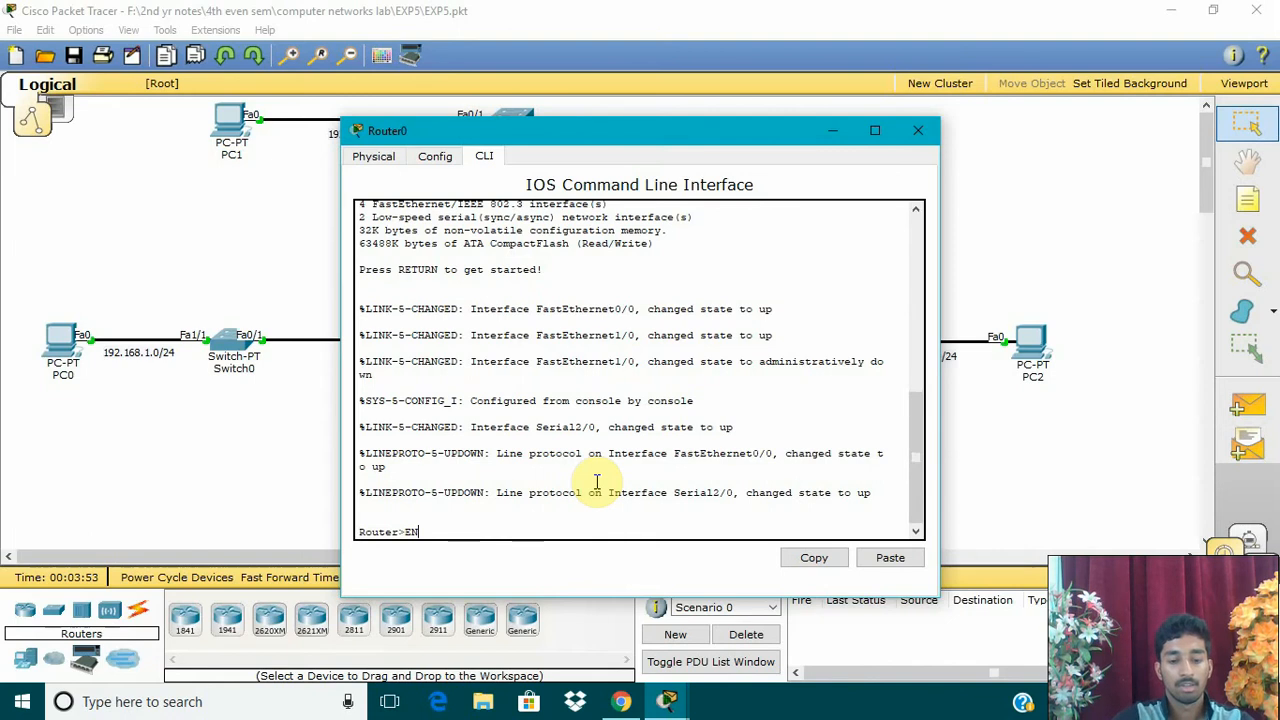
{"action": "key", "text": "Return"}
{"action": "type", "text": "cofig t"}
{"action": "key", "text": "Return"}
{"action": "type", "text": "con"}
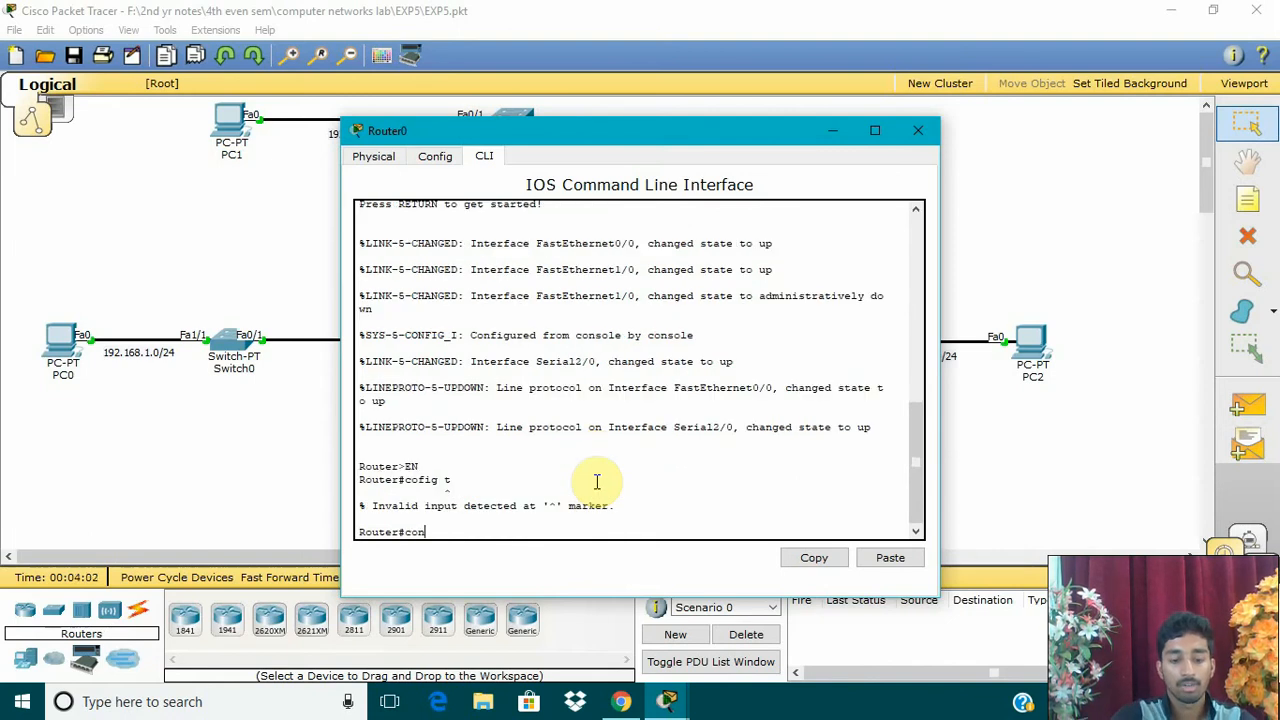
{"action": "type", "text": "fig t"}
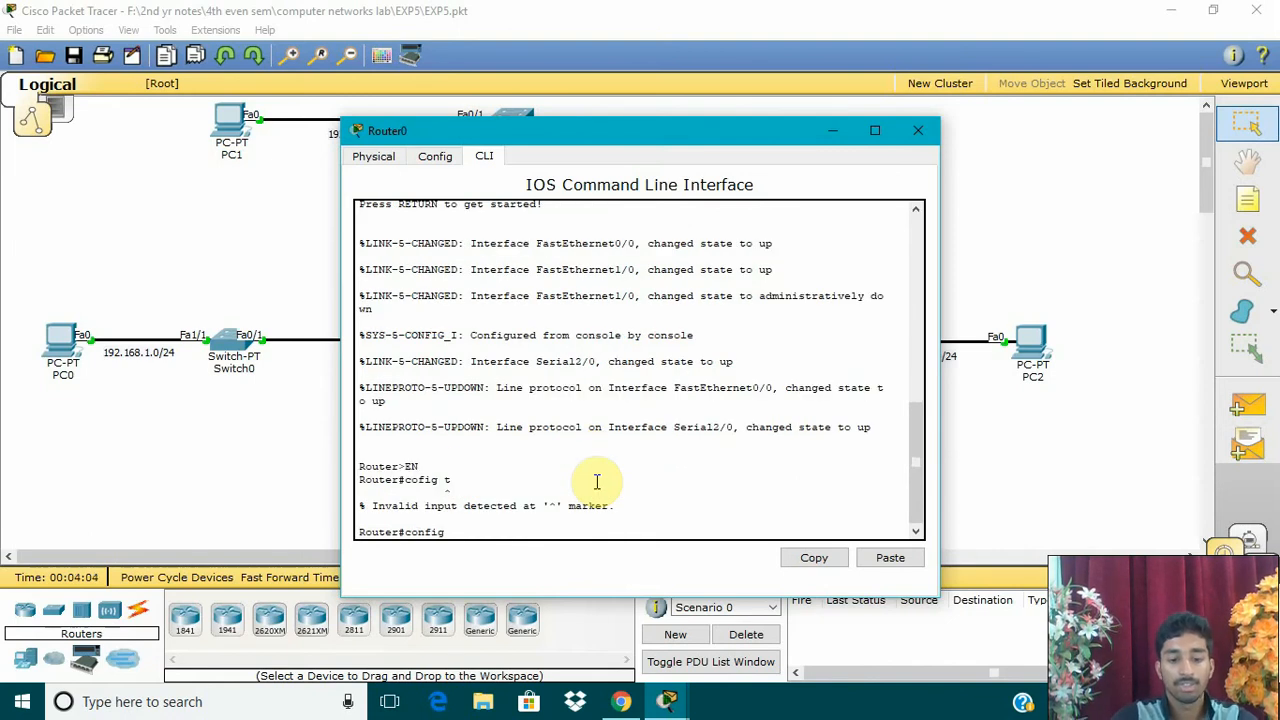
{"action": "key", "text": "Return"}
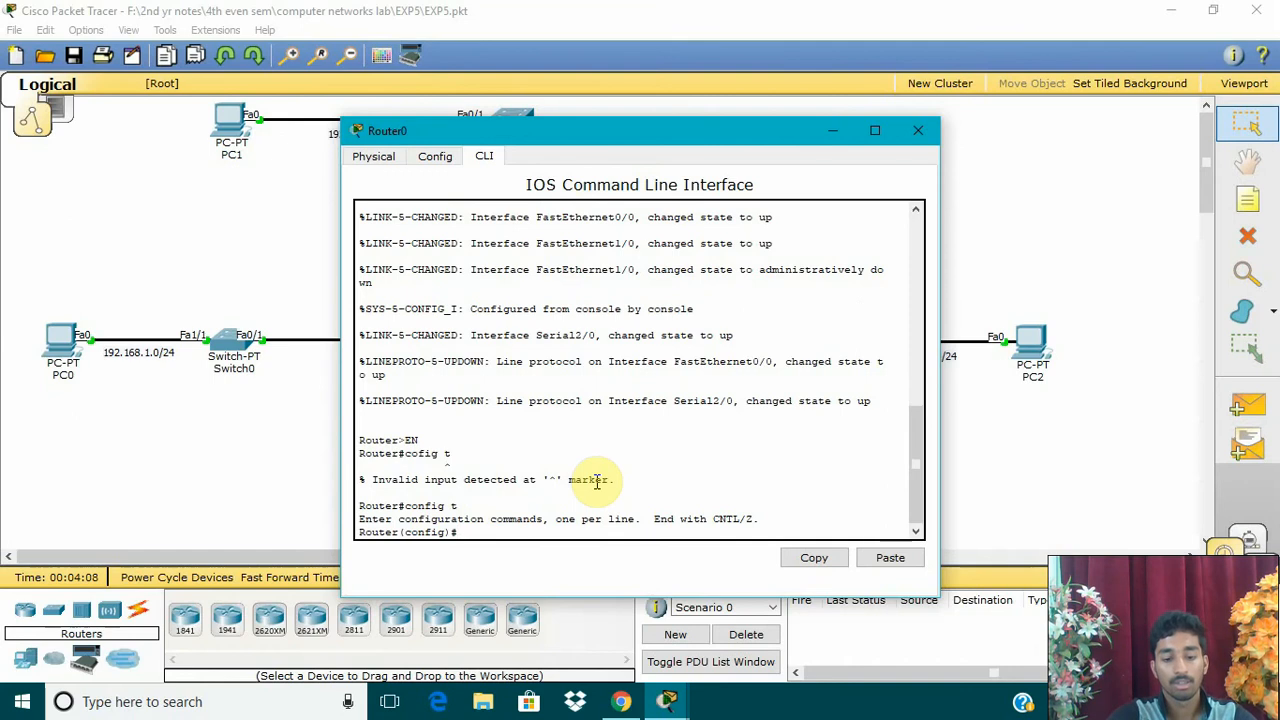
Enter RIP configuration mode on Router0 with the command router rip
{"action": "type", "text": "rou"}
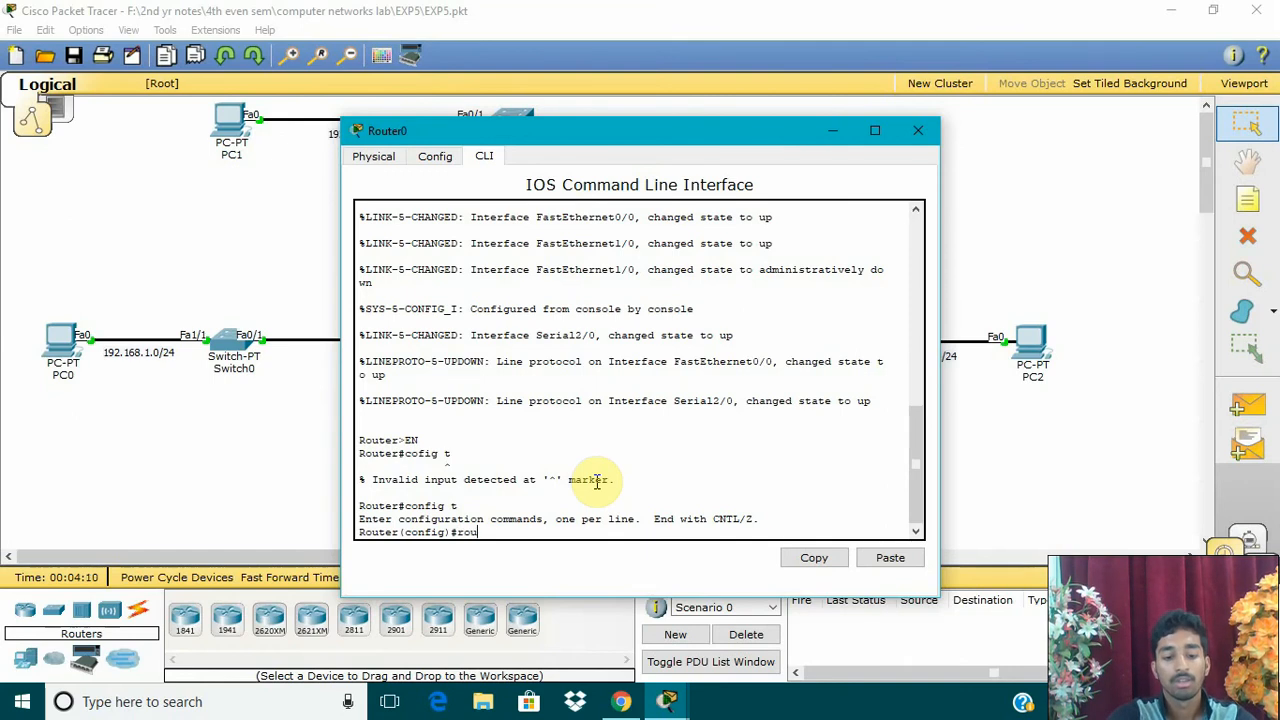
{"action": "type", "text": "ter ri"}
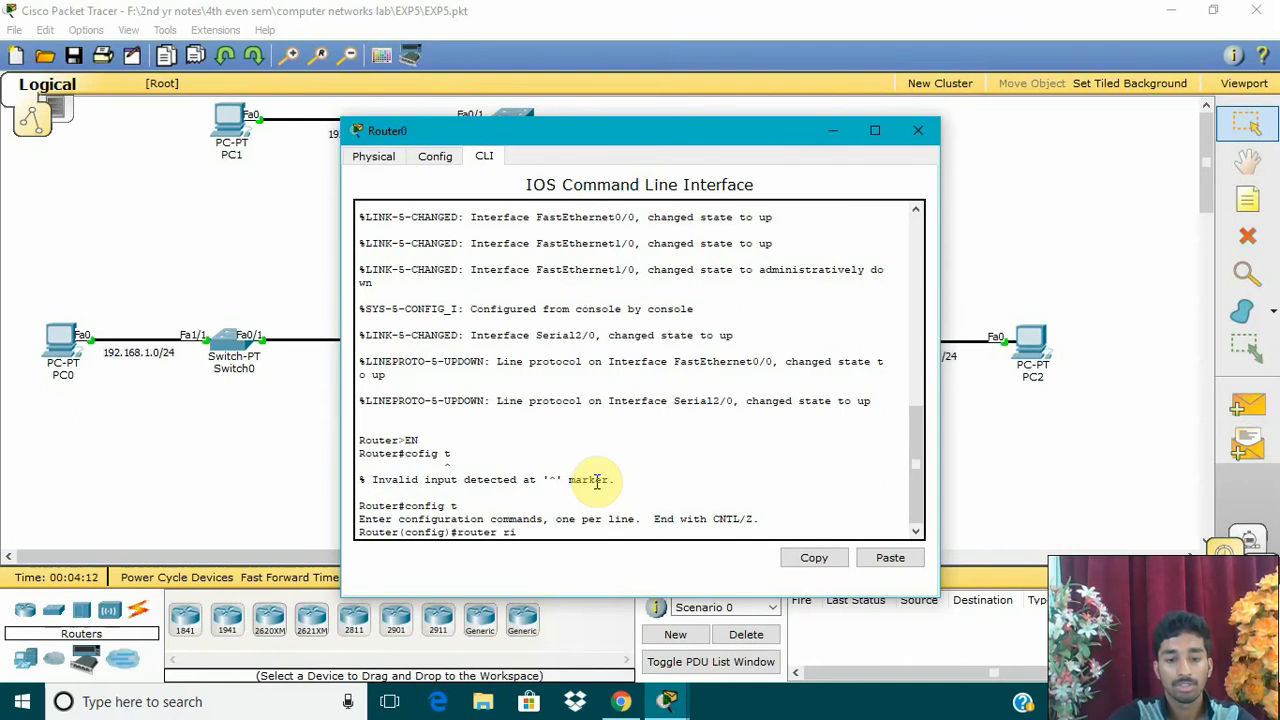
{"action": "type", "text": "p"}
{"action": "key", "text": "Return"}
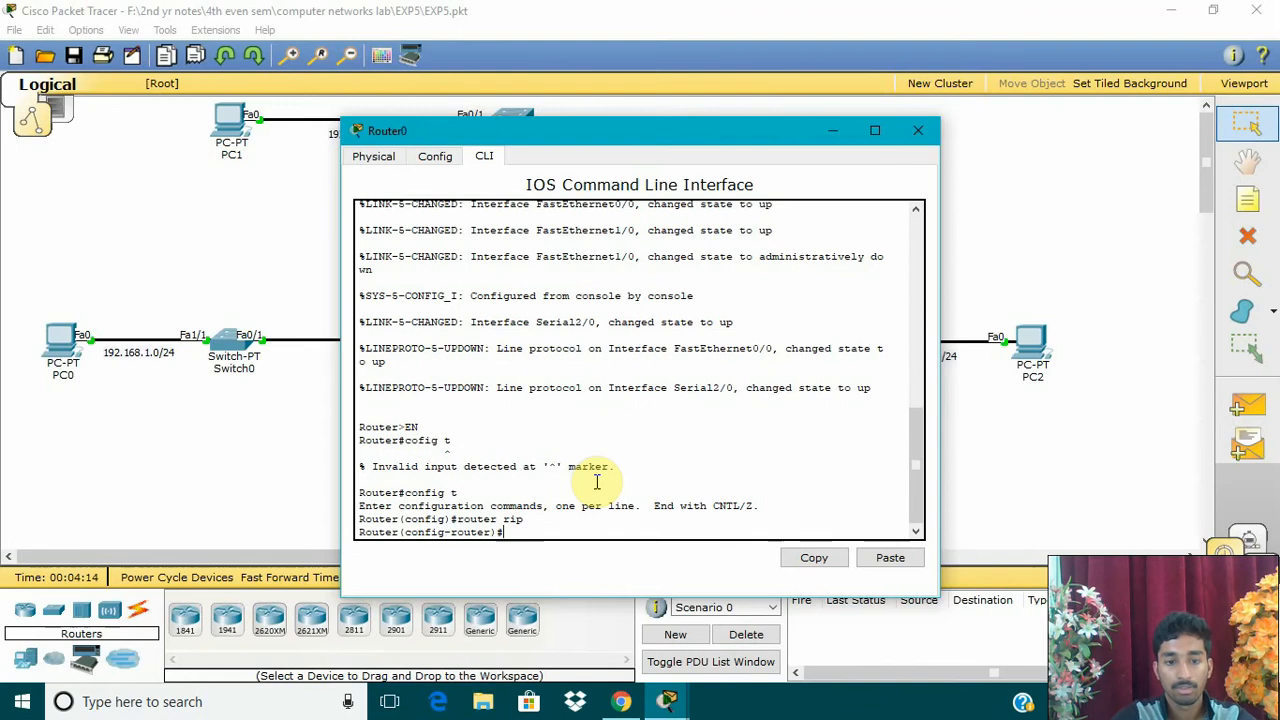
Check the topology behind the Router0 window and add network 192.168.3.0 to Router0's RIP configuration
{"action": "type", "text": "network"}
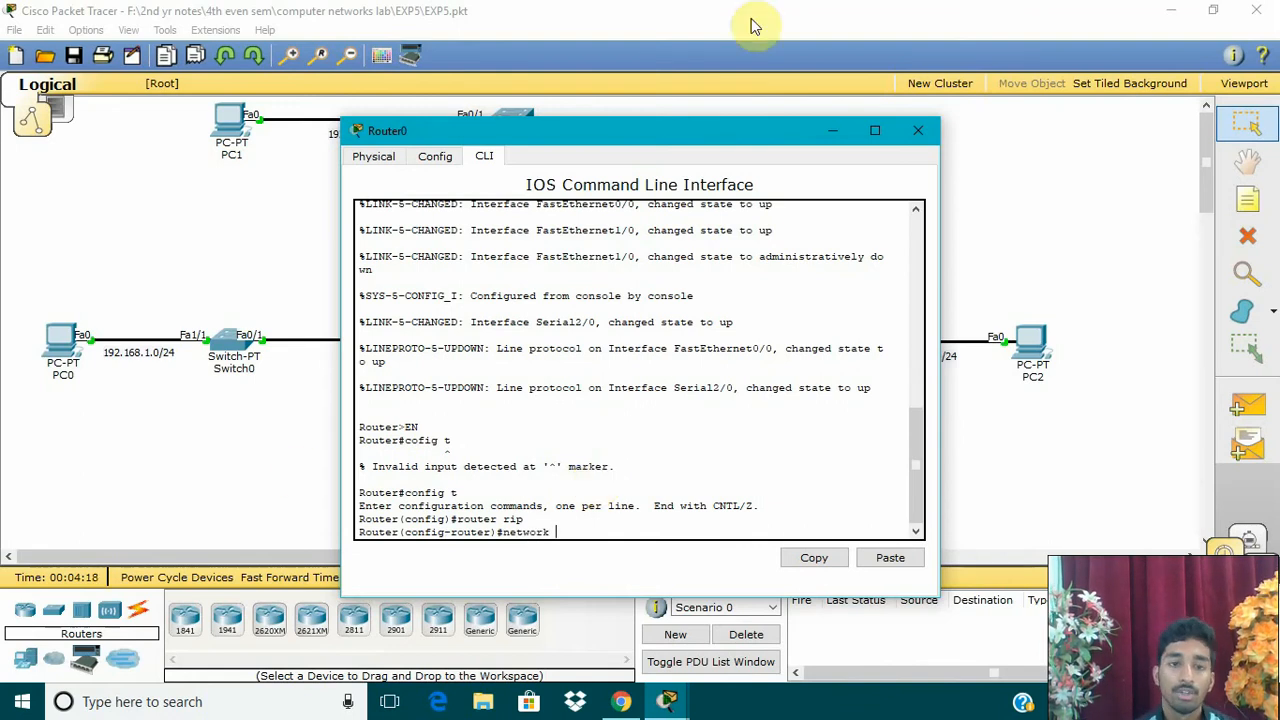
{"action": "left_click_drag", "start_coordinate": [690, 133], "coordinate": [990, 152]}
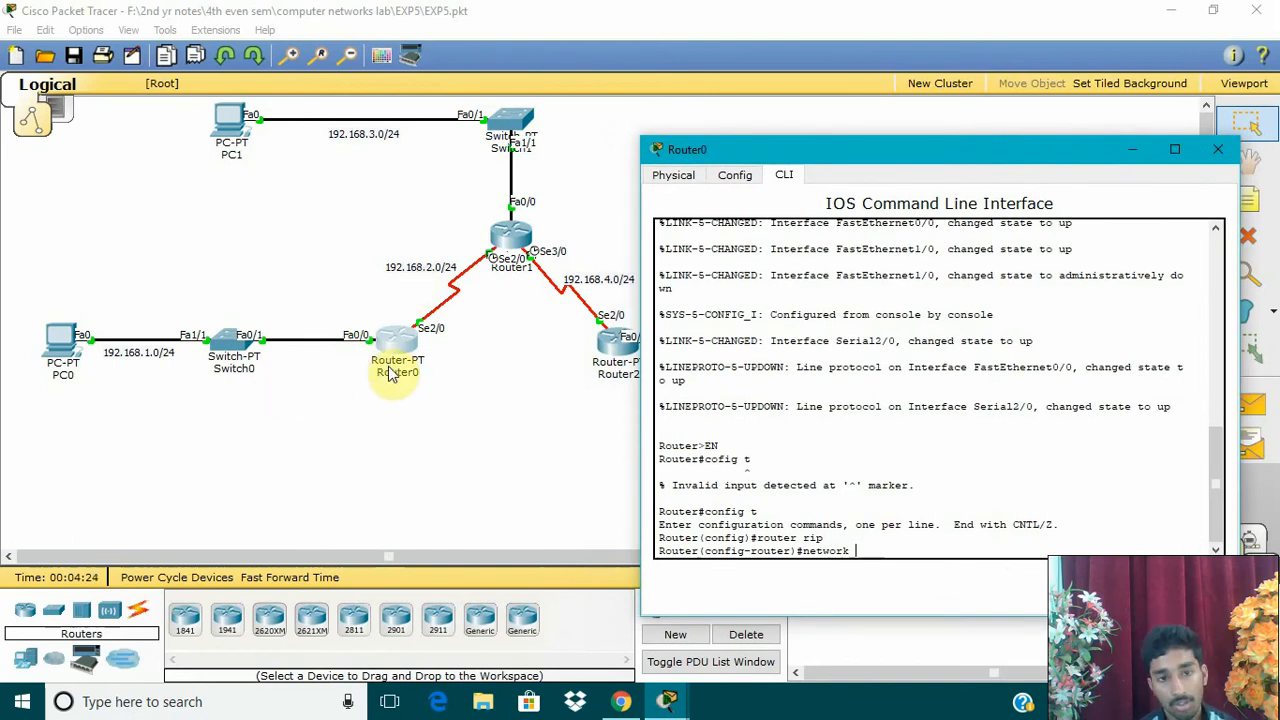
{"action": "left_click", "coordinate": [840, 157]}
{"action": "left_click_drag", "start_coordinate": [840, 157], "coordinate": [858, 347]}
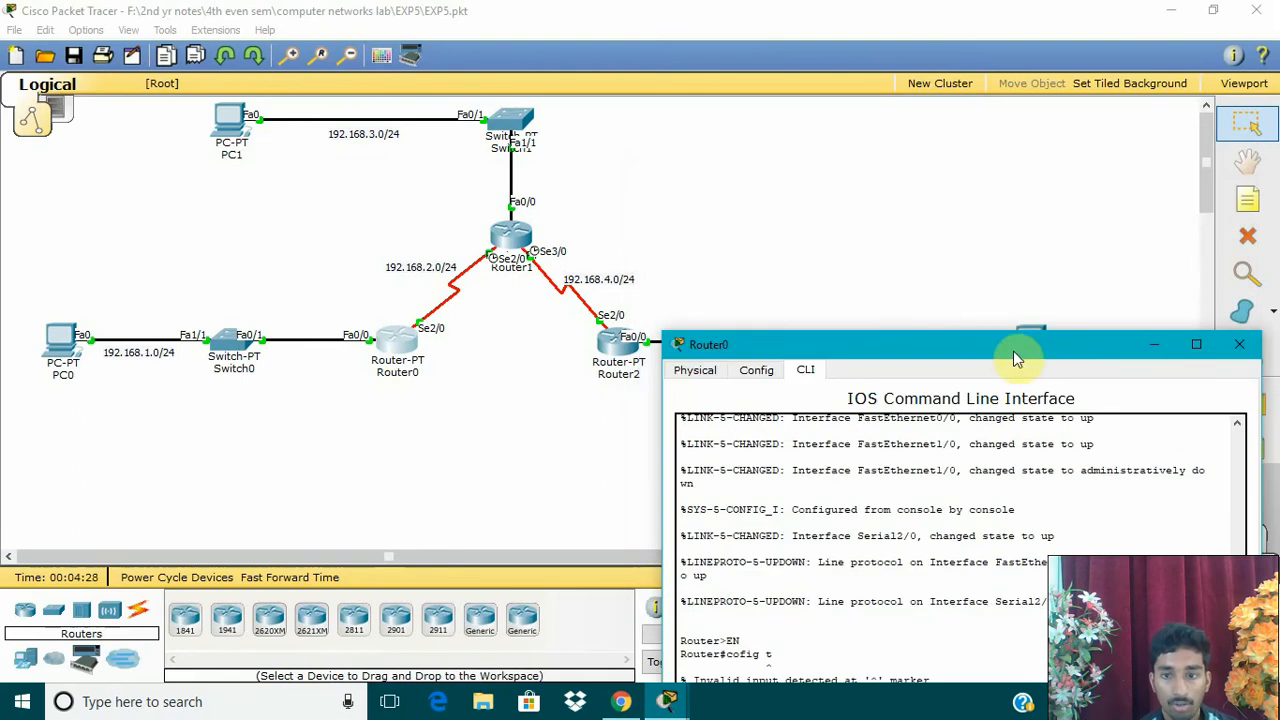
{"action": "left_click_drag", "start_coordinate": [1000, 345], "coordinate": [678, 183]}
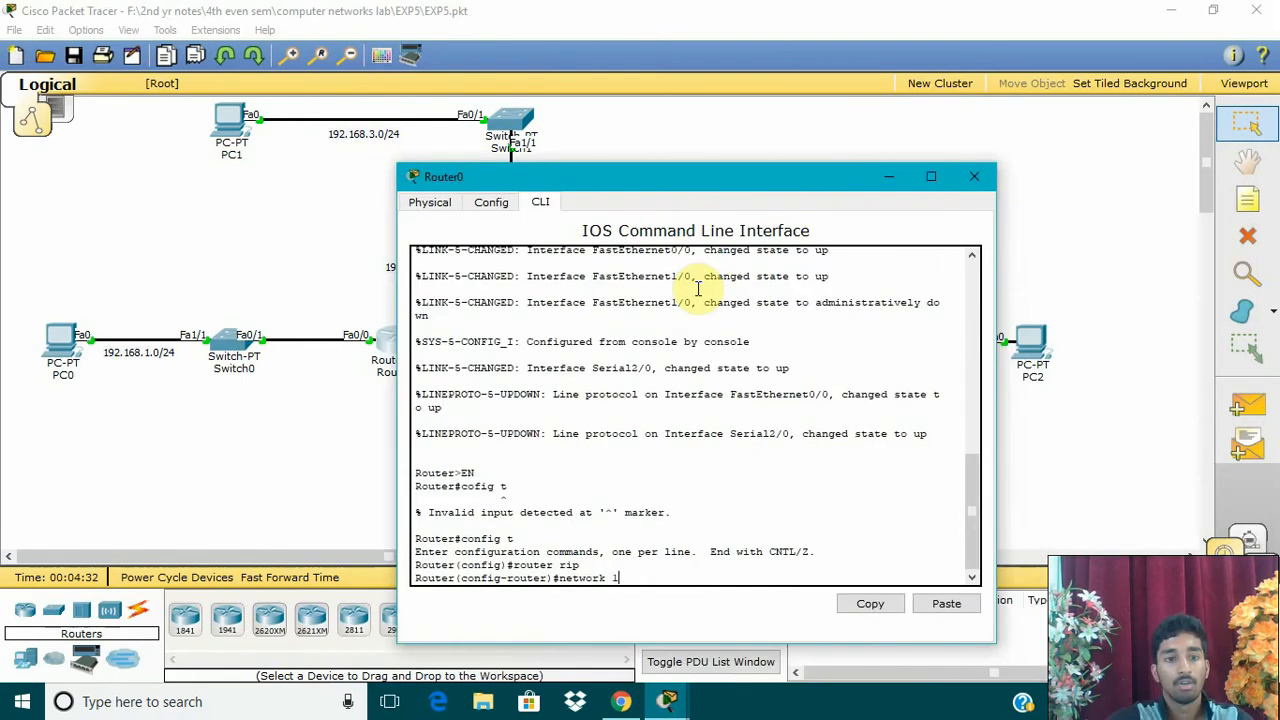
{"action": "type", "text": "92.16"}
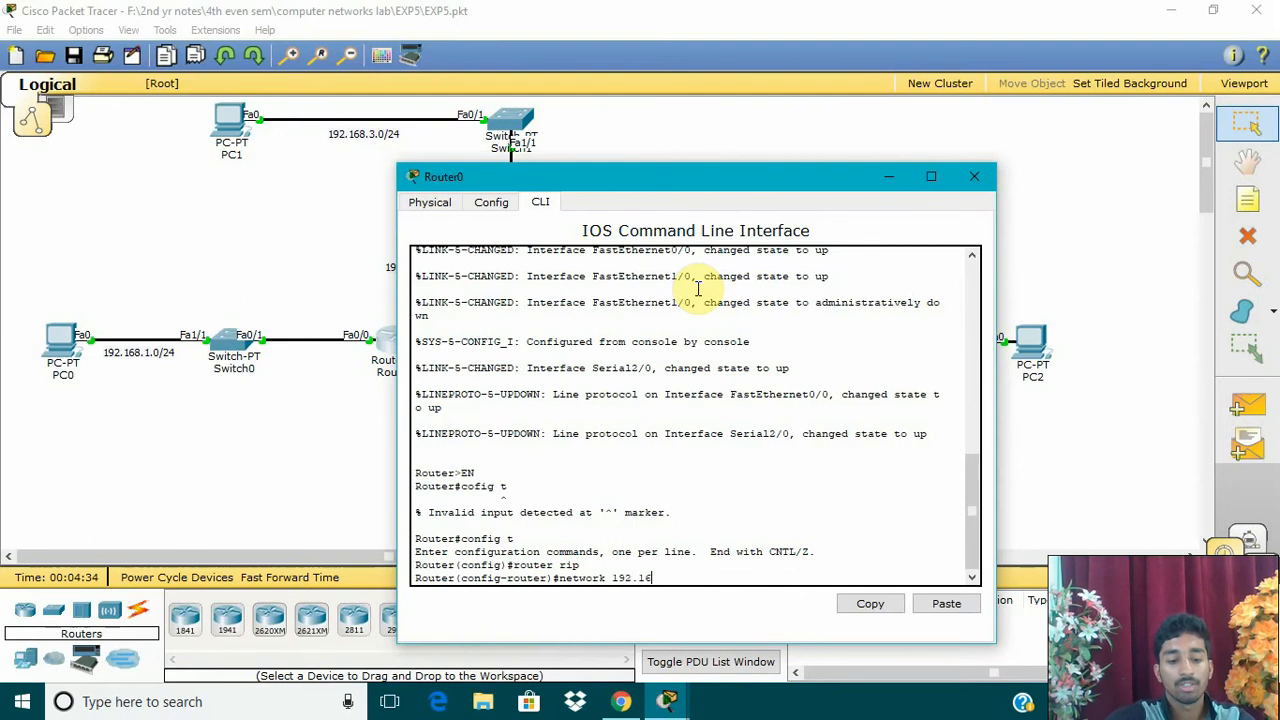
{"action": "type", "text": "8.3"}
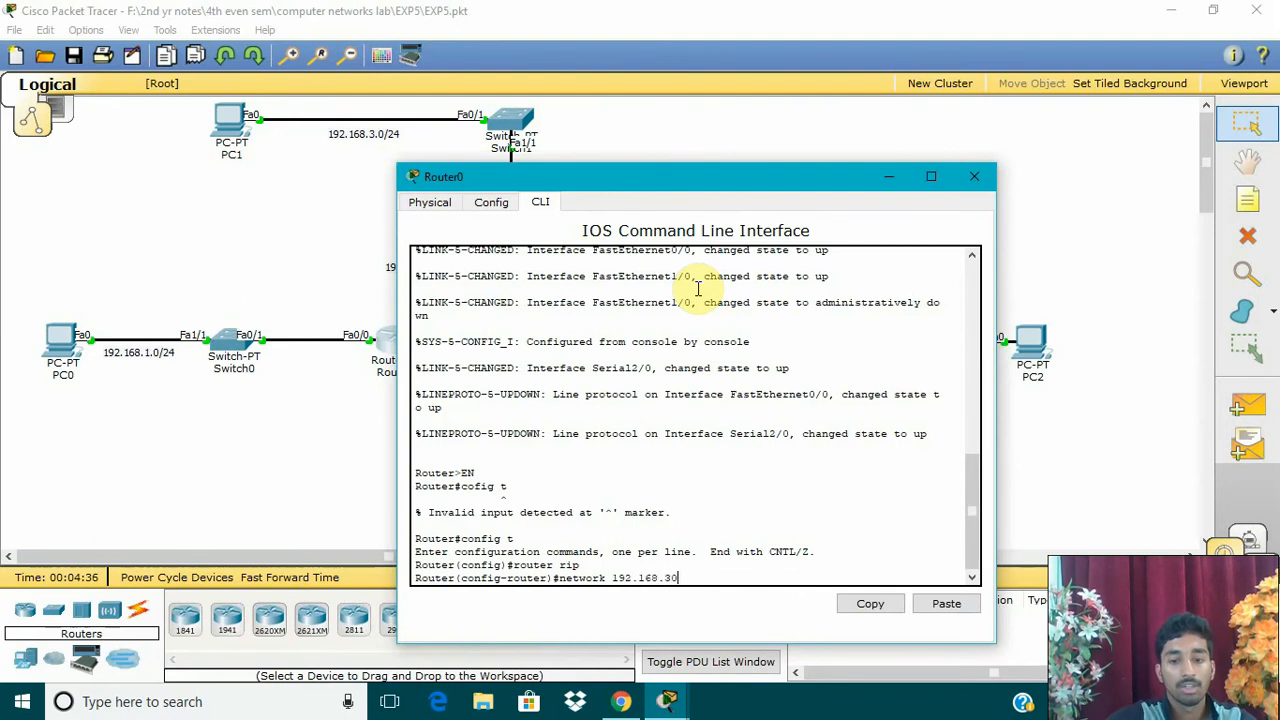
{"action": "type", "text": ".0"}
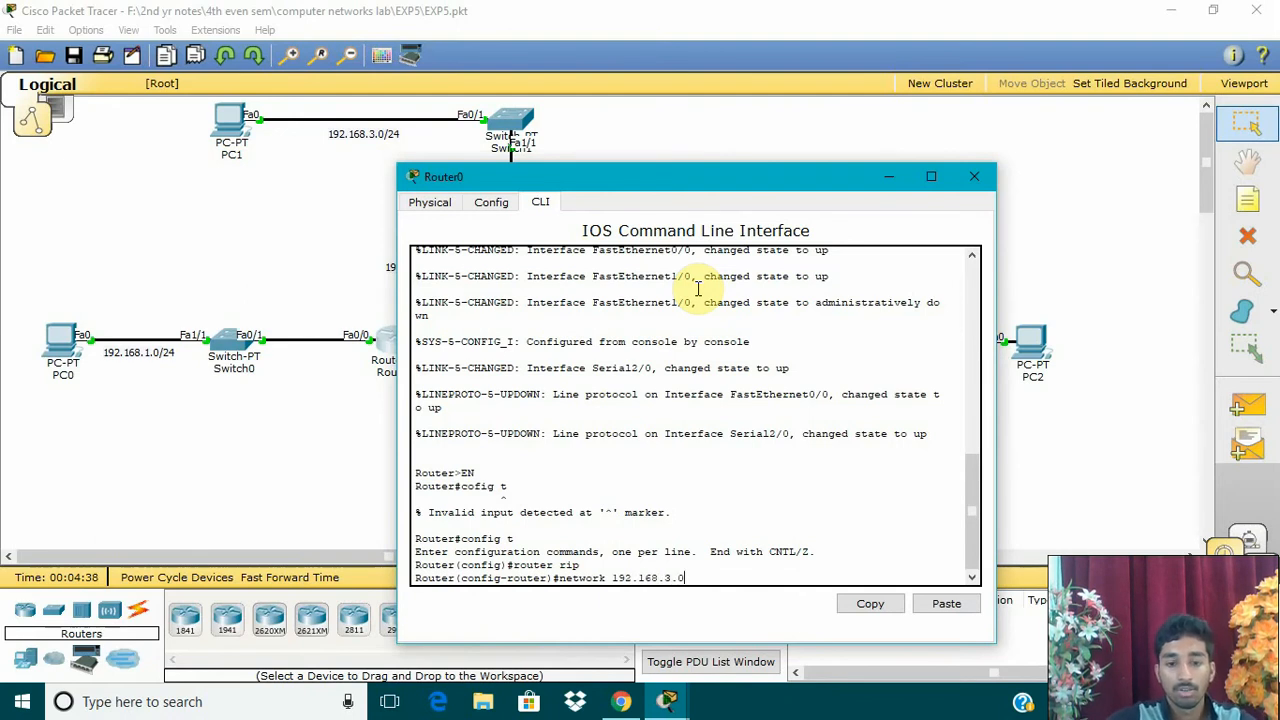
{"action": "key", "text": "Return"}
Add network 192.168.5.0 to Router0's RIP configuration and close the router's window
{"action": "key", "text": "Up"}
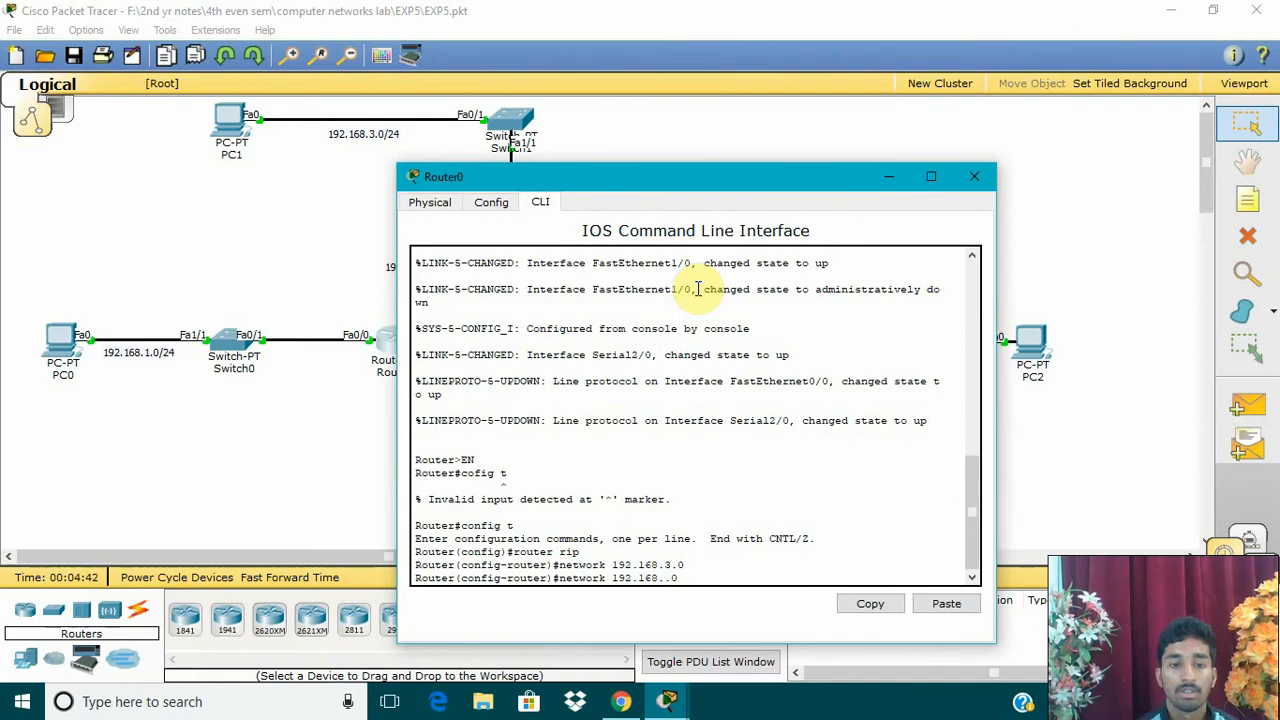
{"action": "left_click_drag", "start_coordinate": [711, 171], "coordinate": [739, 167]}
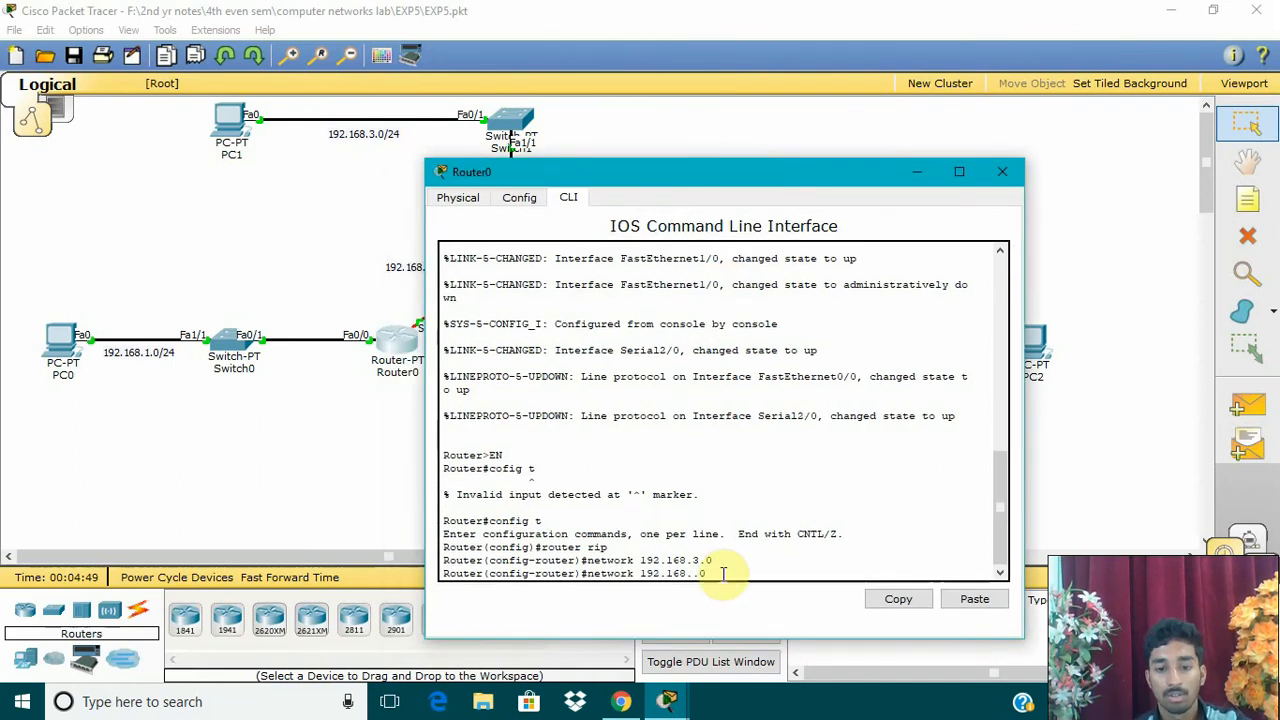
{"action": "type", "text": "5"}
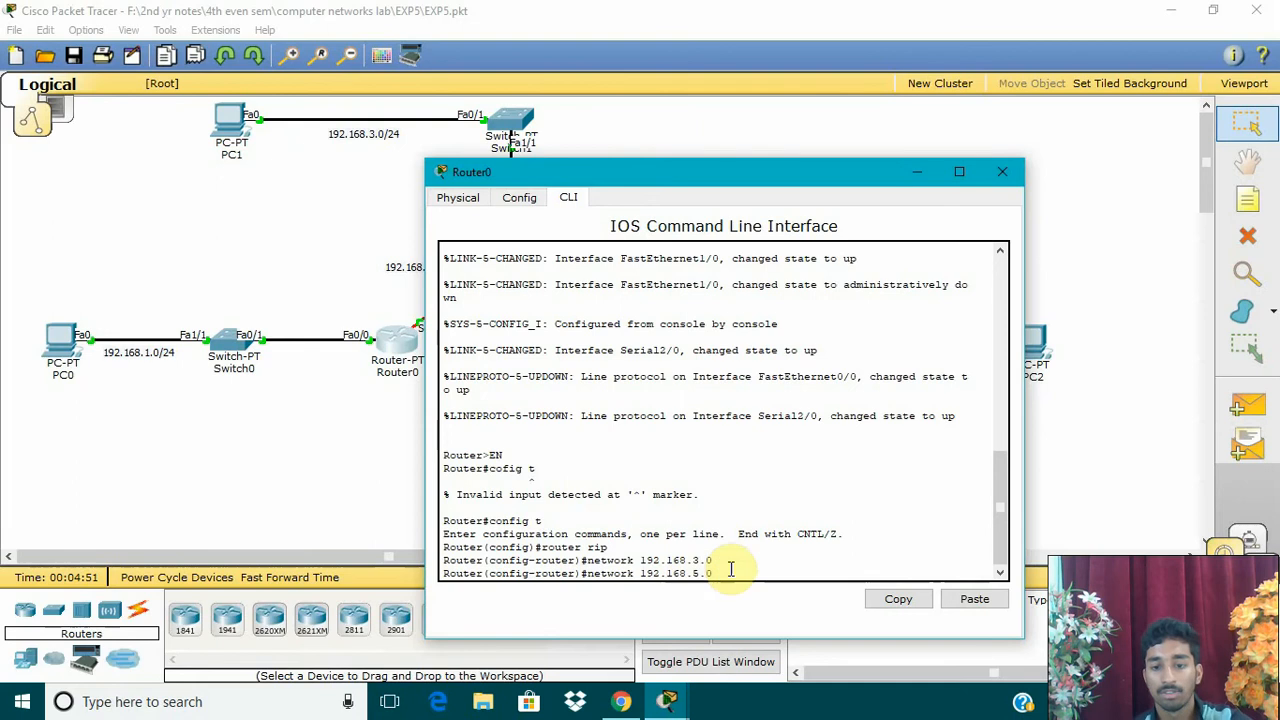
{"action": "key", "text": "Return"}
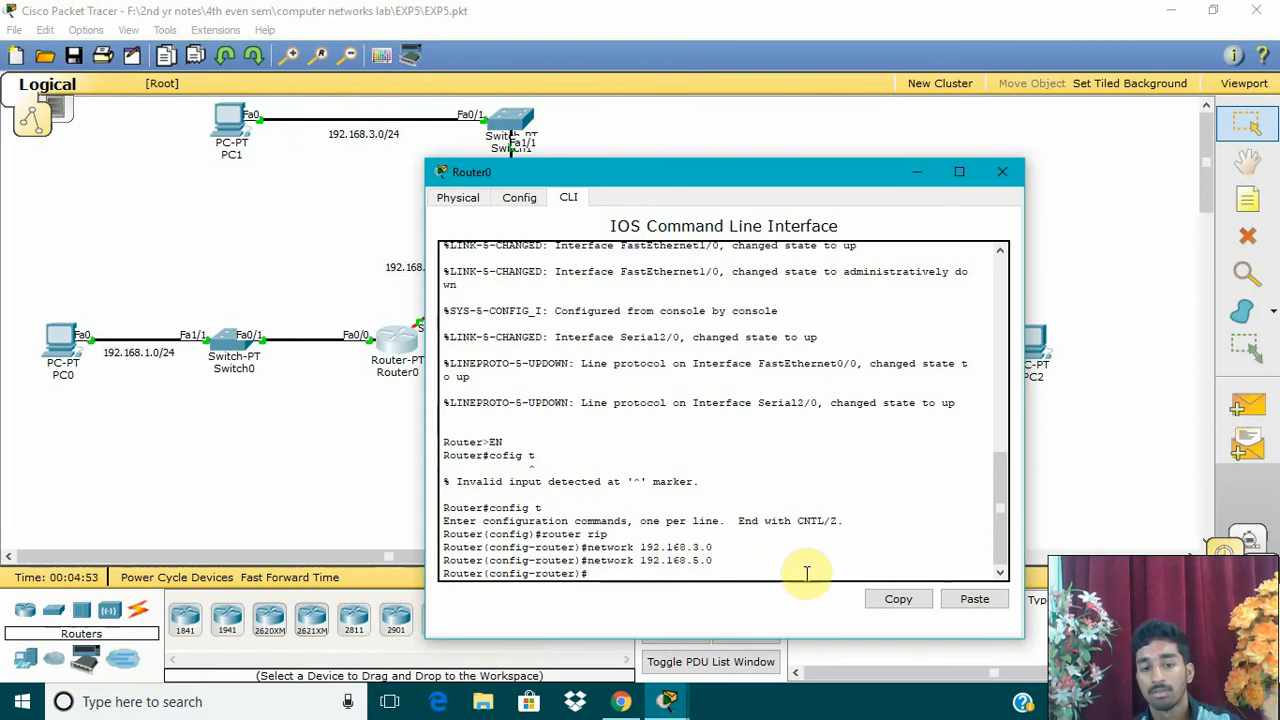
{"action": "left_click", "coordinate": [1002, 171]}
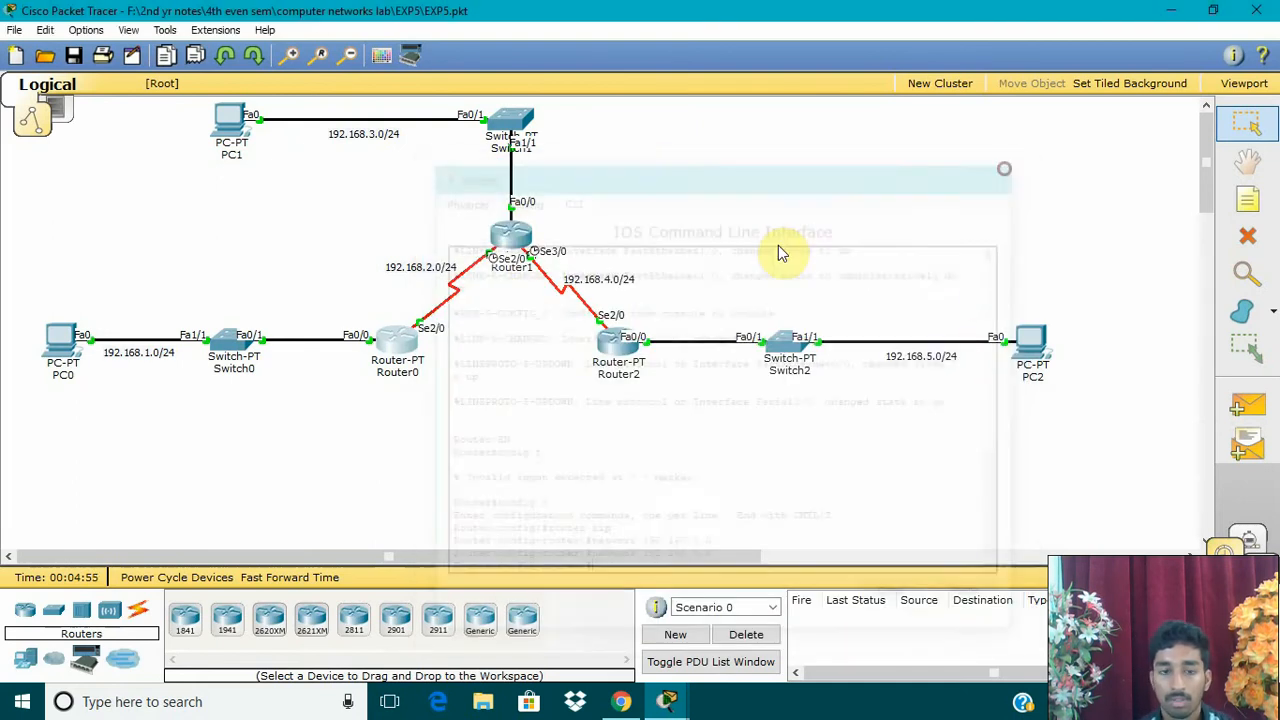
Open Router1's command line interface and enter global configuration mode with en and config t
{"action": "left_click", "coordinate": [509, 240]}
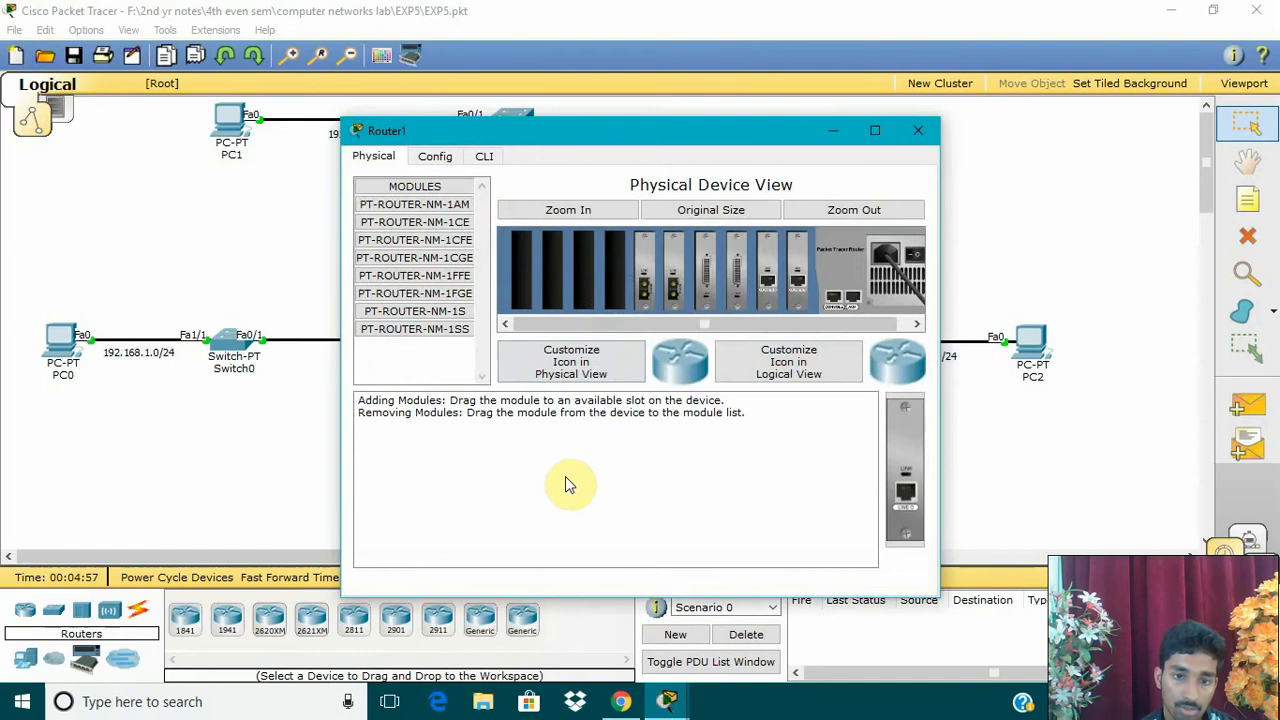
{"action": "left_click", "coordinate": [482, 157]}
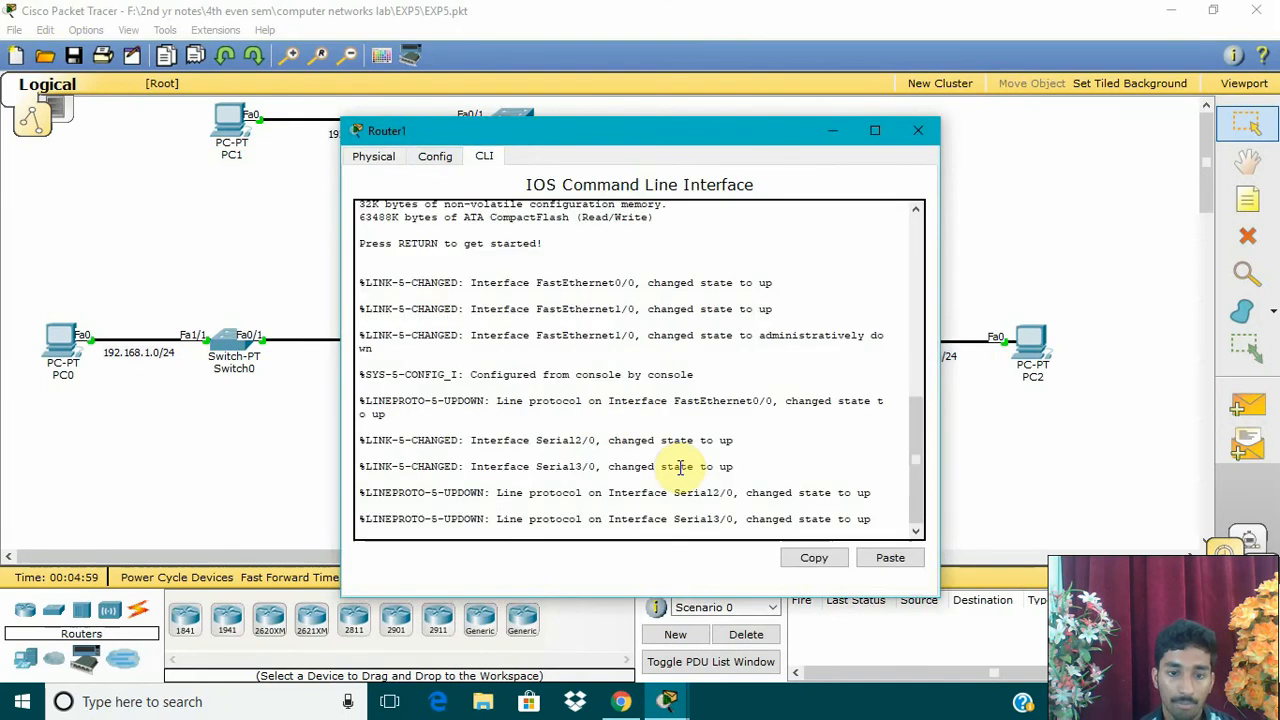
{"action": "key", "text": "Return"}
{"action": "type", "text": "en"}
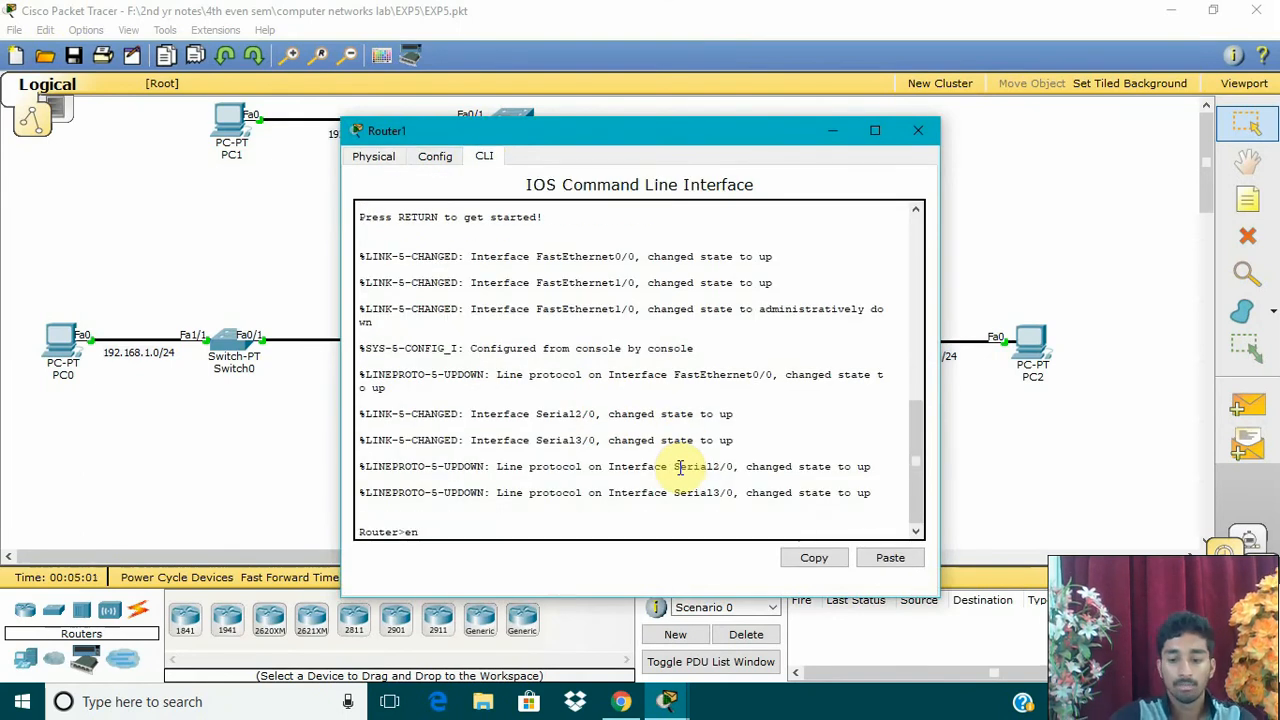
{"action": "key", "text": "Return"}
{"action": "type", "text": "config"}
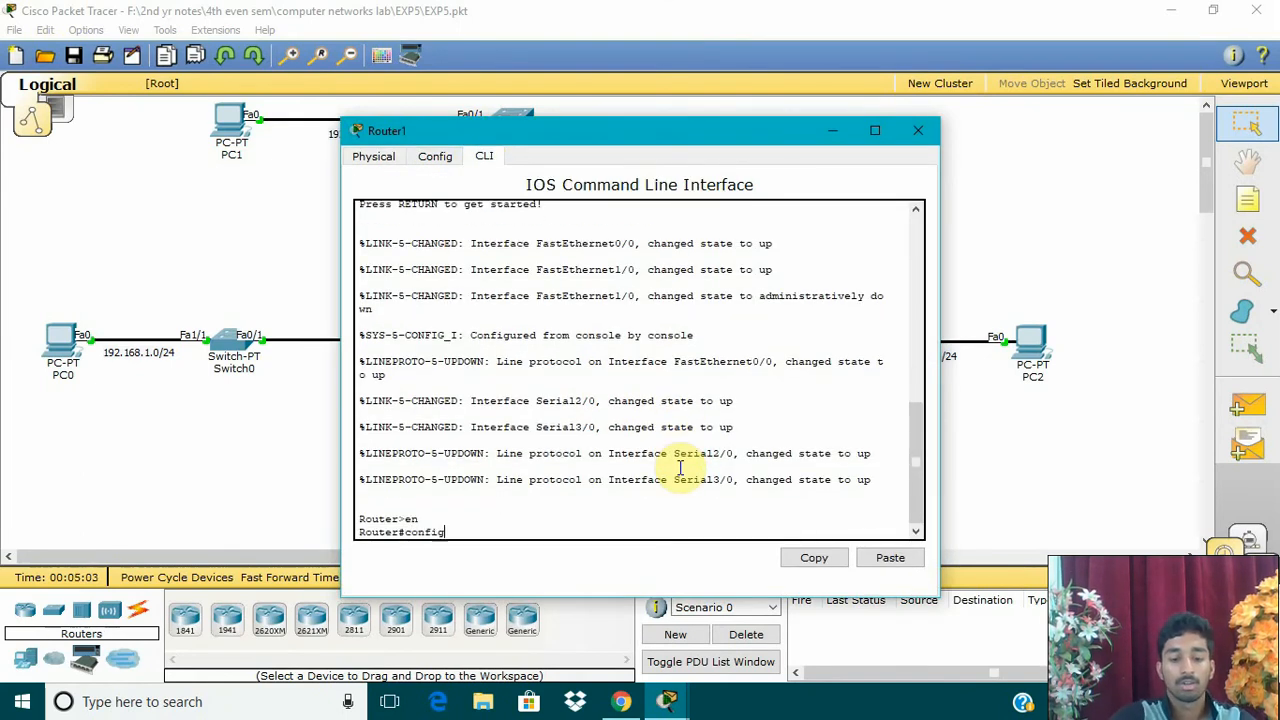
{"action": "type", "text": " t"}
{"action": "key", "text": "Return"}
Enter RIP configuration mode on Router1 with the command router rip
{"action": "type", "text": "r(config)#router r"}
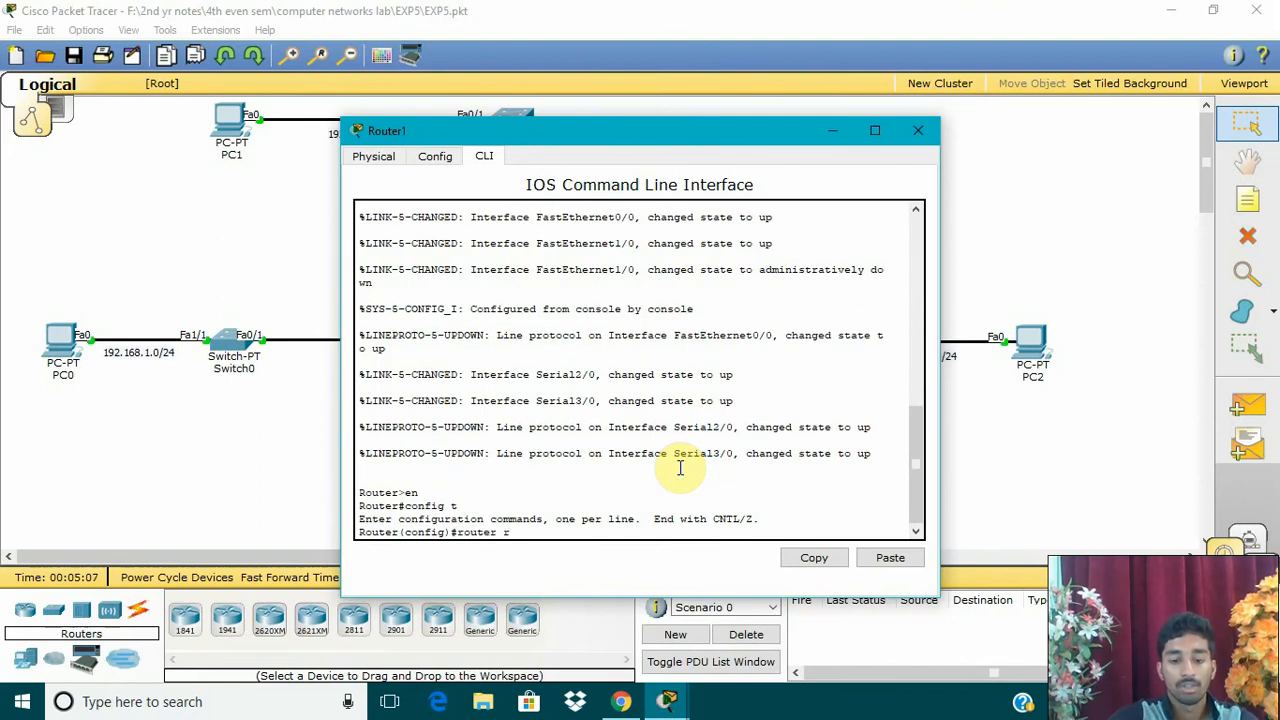
{"action": "type", "text": "ip"}
{"action": "key", "text": "Return"}
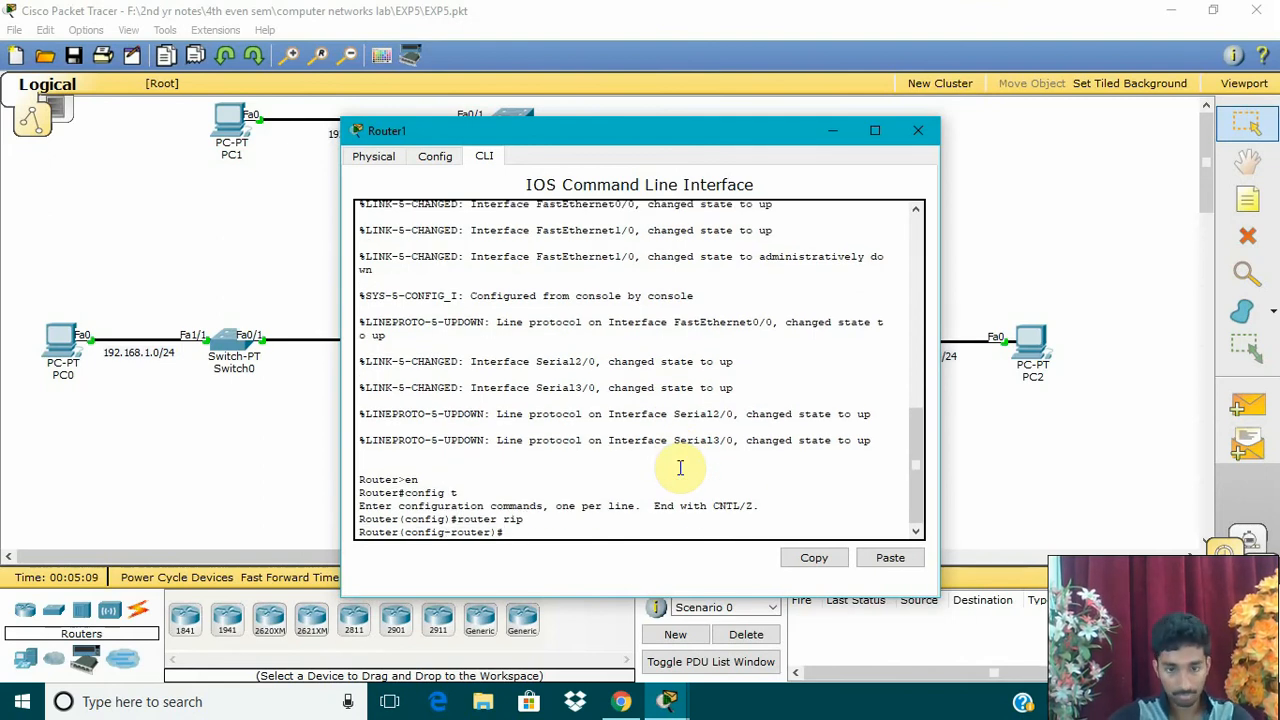
Check the topology behind the Router1 window and add network 192.168.1.0 to Router1's RIP configuration
{"action": "type", "text": "network"}
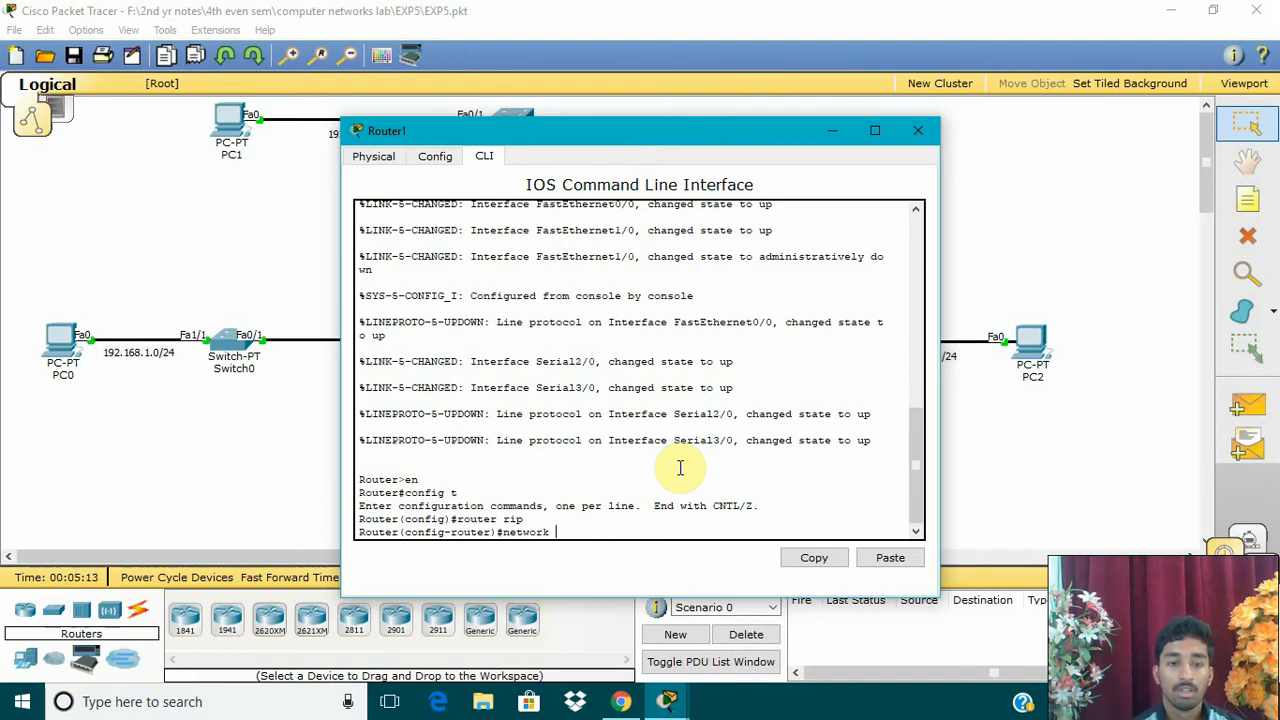
{"action": "left_click_drag", "start_coordinate": [706, 125], "coordinate": [772, 352]}
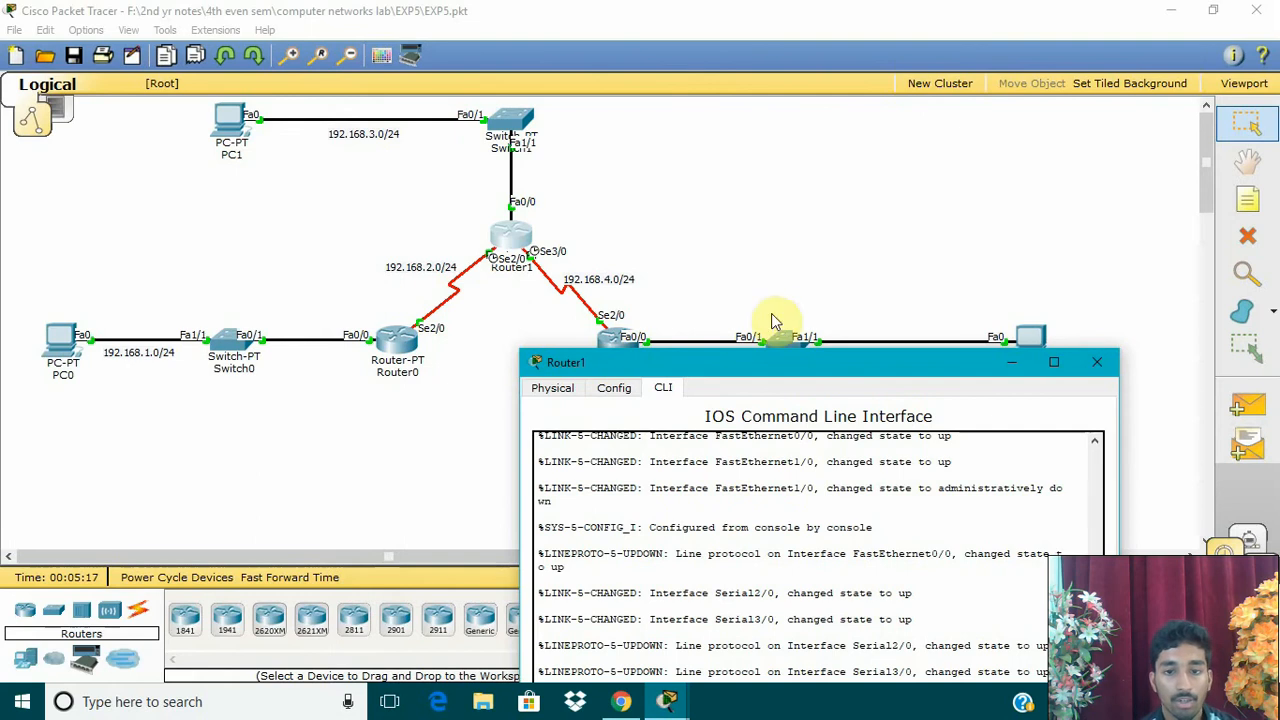
{"action": "left_click_drag", "start_coordinate": [791, 360], "coordinate": [575, 148]}
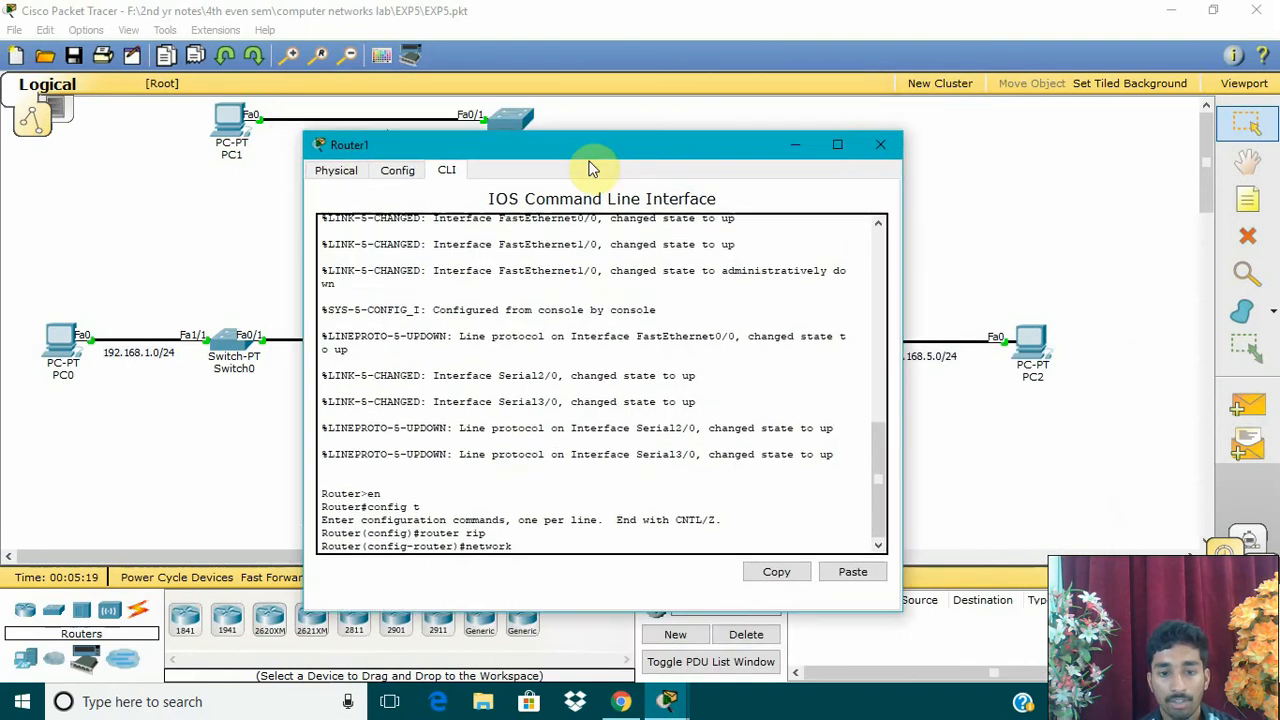
{"action": "type", "text": "192"}
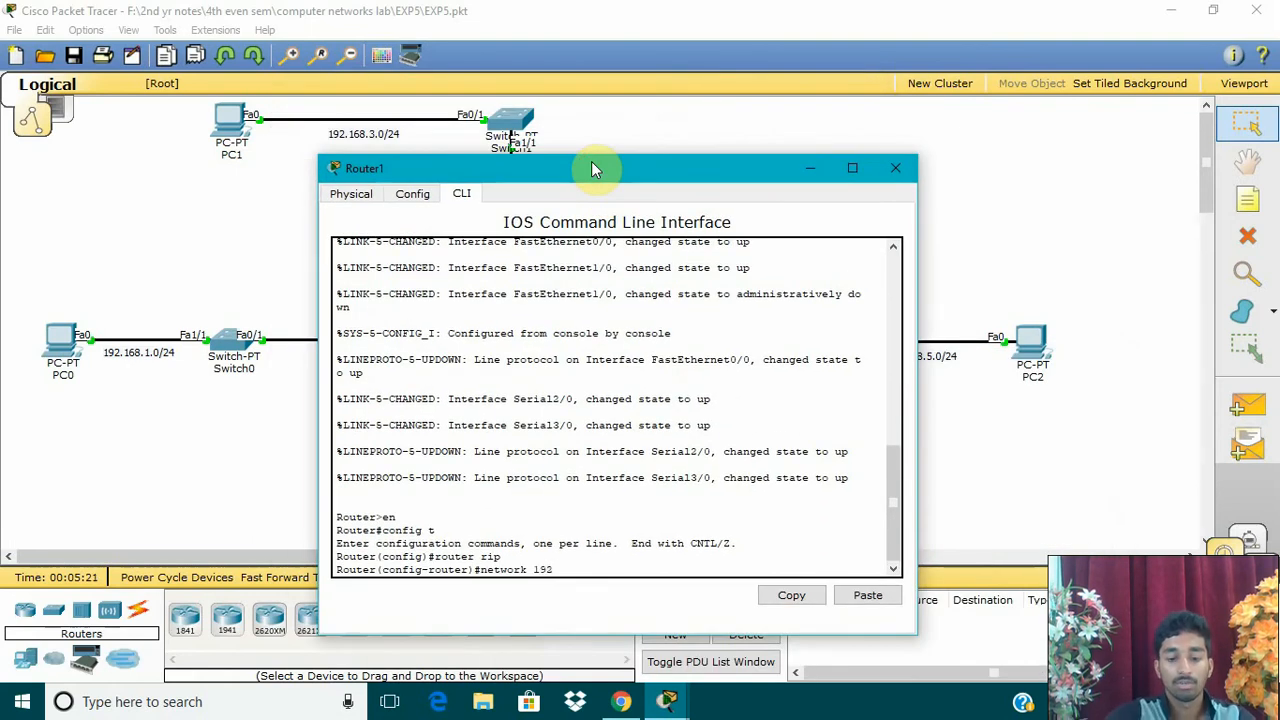
{"action": "type", "text": ".168.1.0"}
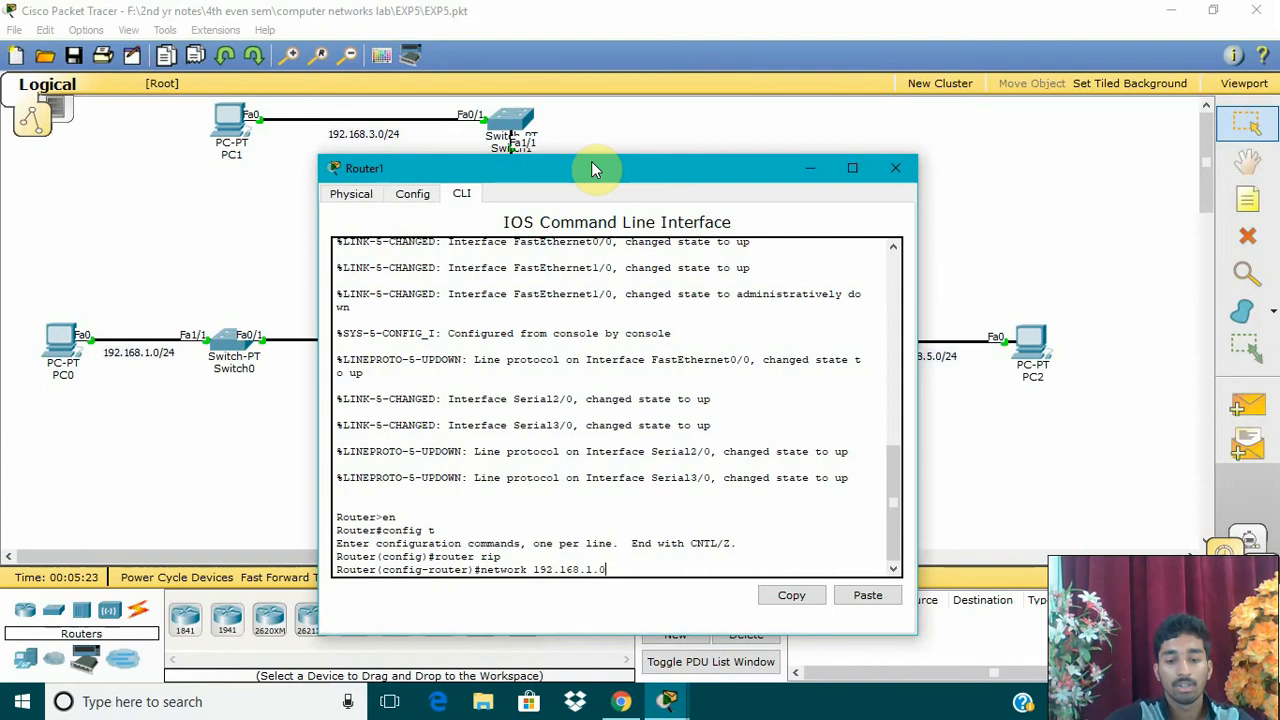
{"action": "key", "text": "Return"}
Add network 192.168.5.0 to Router1's RIP configuration and close the router's window
{"action": "key", "text": "Up"}
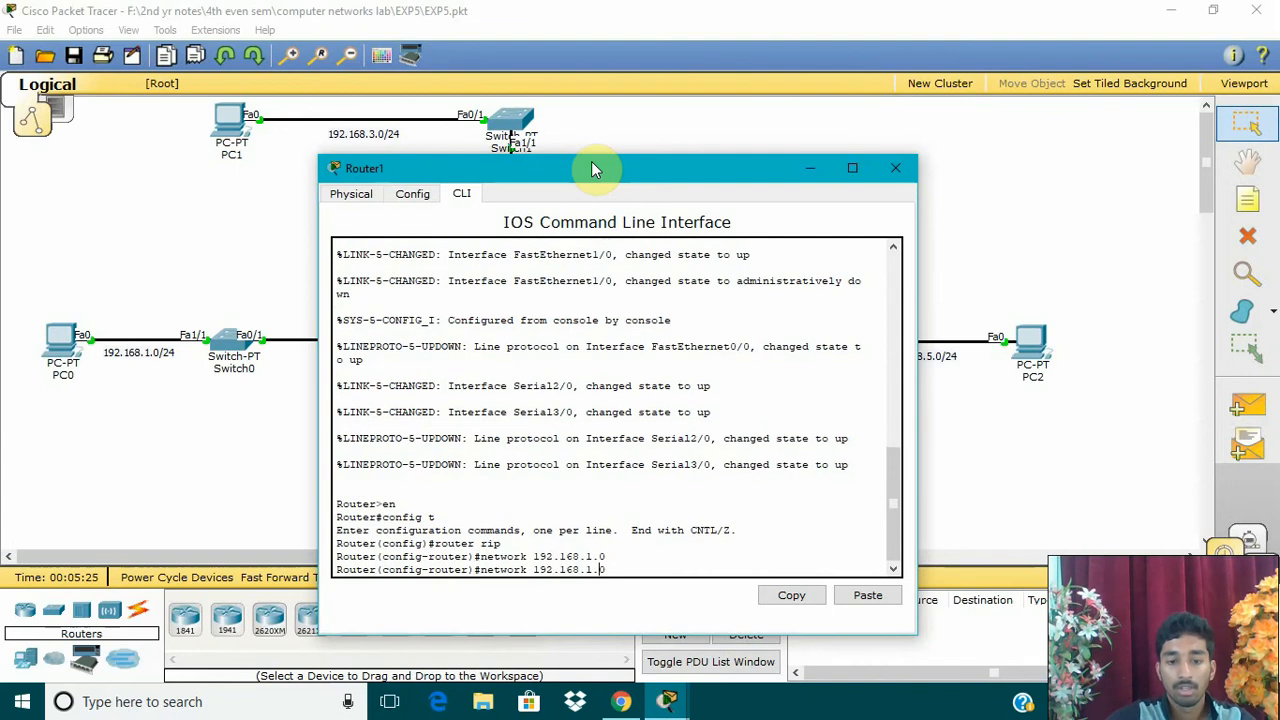
{"action": "key", "text": "Left"}
{"action": "key", "text": "Left"}
{"action": "key", "text": "BackSpace"}
{"action": "type", "text": "5"}
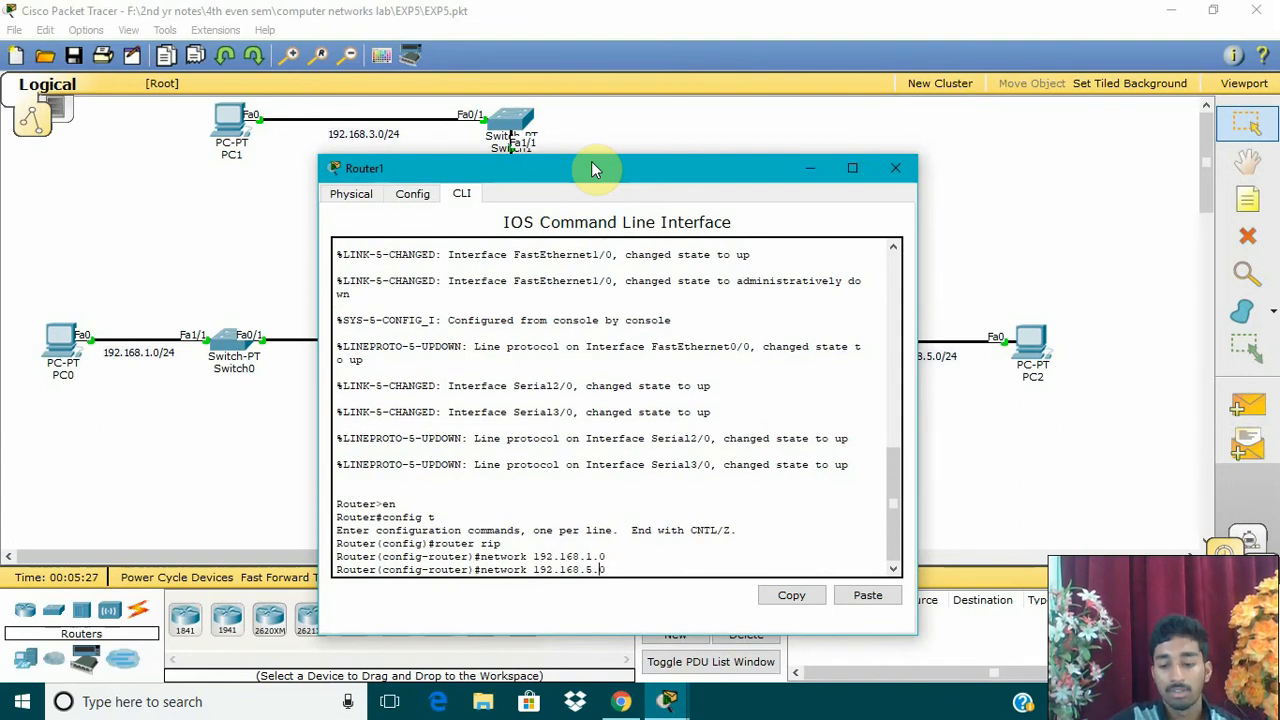
{"action": "key", "text": "Return"}
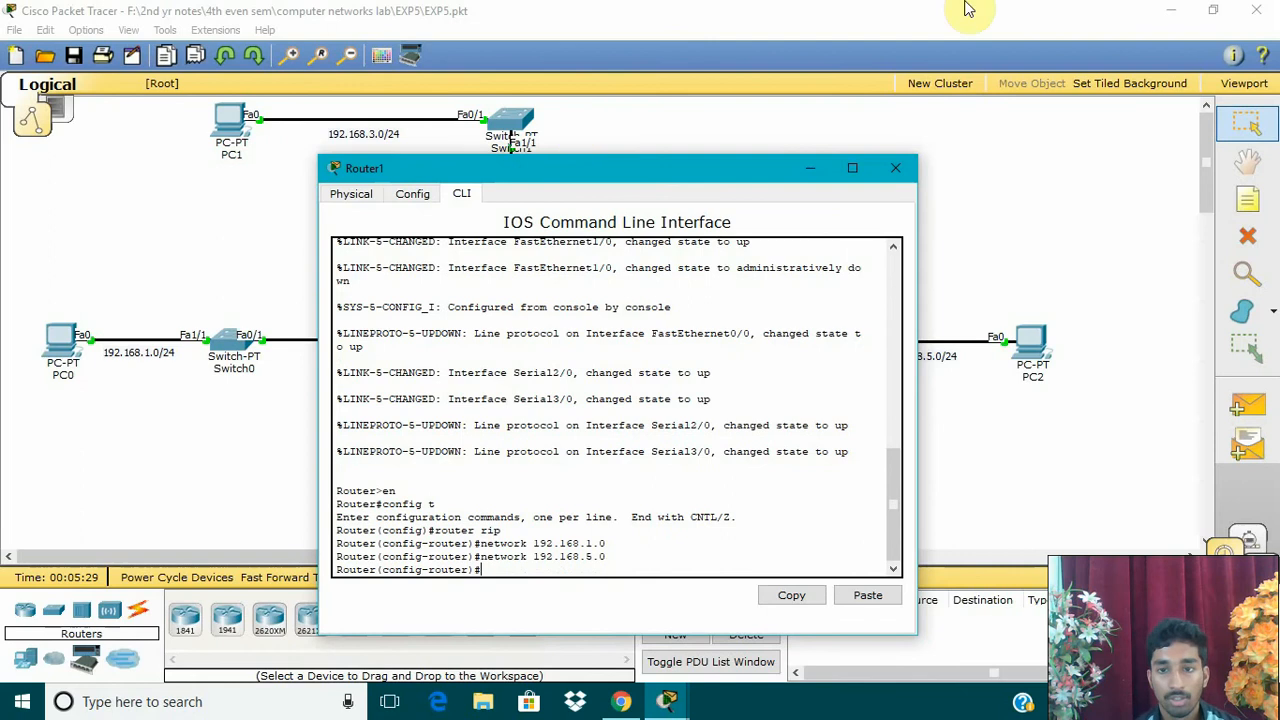
{"action": "left_click", "coordinate": [893, 166]}
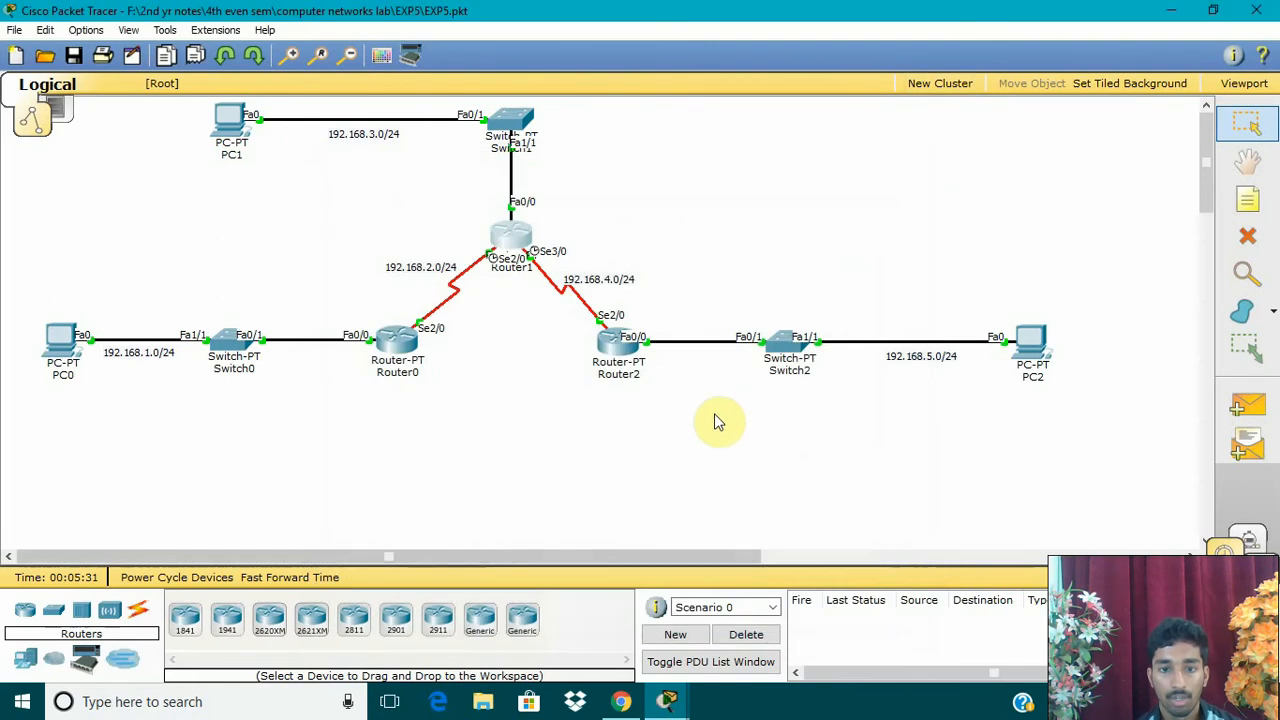
Open Router2's command line interface and enter global configuration mode with en and config t
{"action": "left_click", "coordinate": [597, 345]}
{"action": "left_click", "coordinate": [484, 157]}
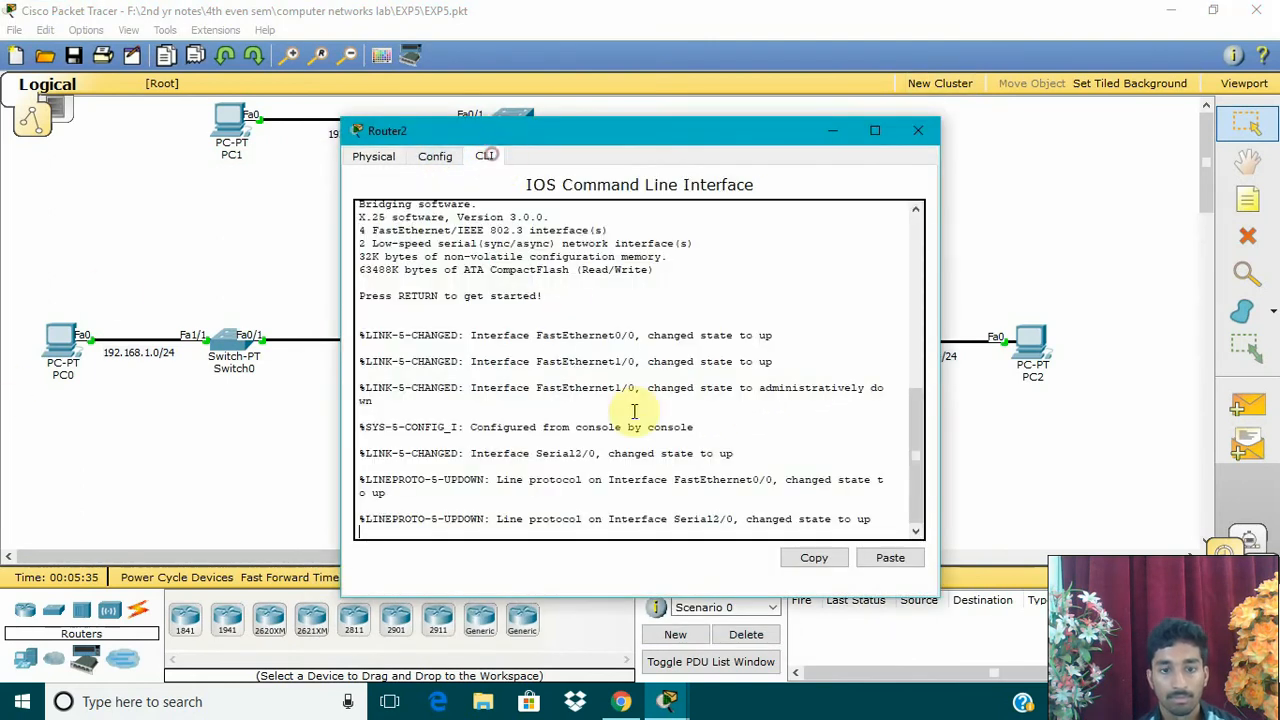
{"action": "key", "text": "Return"}
{"action": "type", "text": "en"}
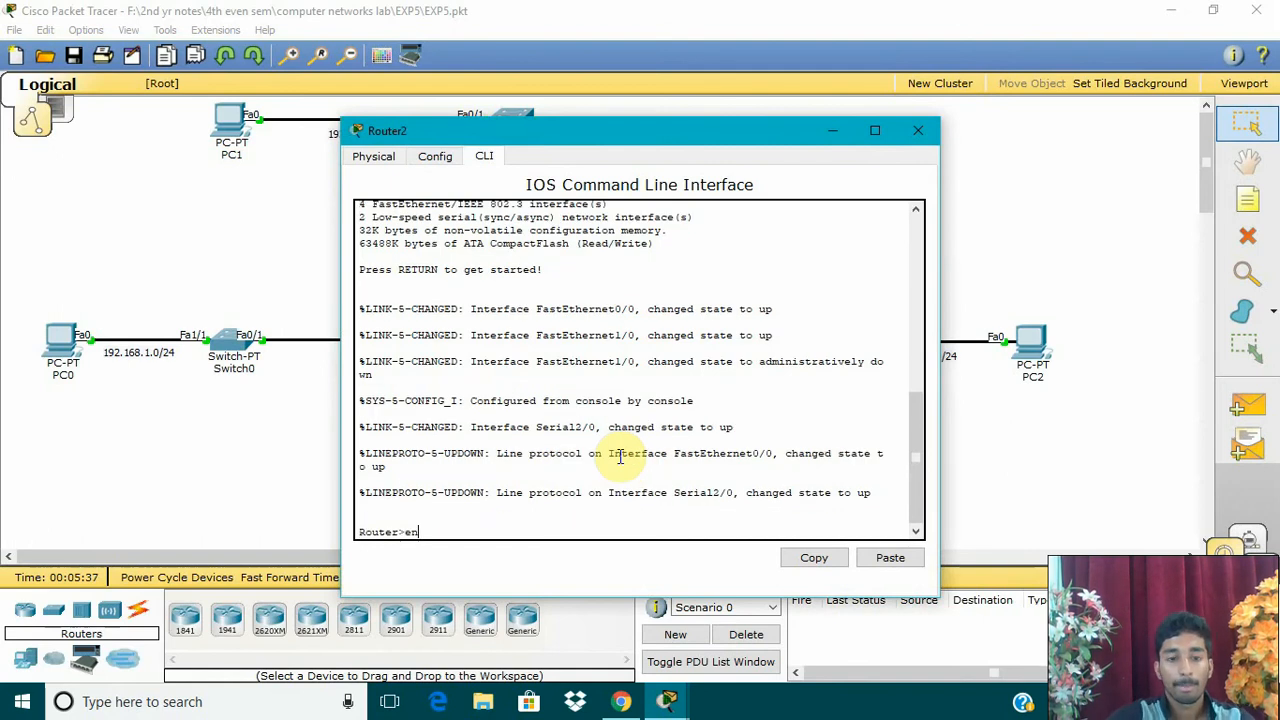
{"action": "key", "text": "Return"}
{"action": "type", "text": "confi"}
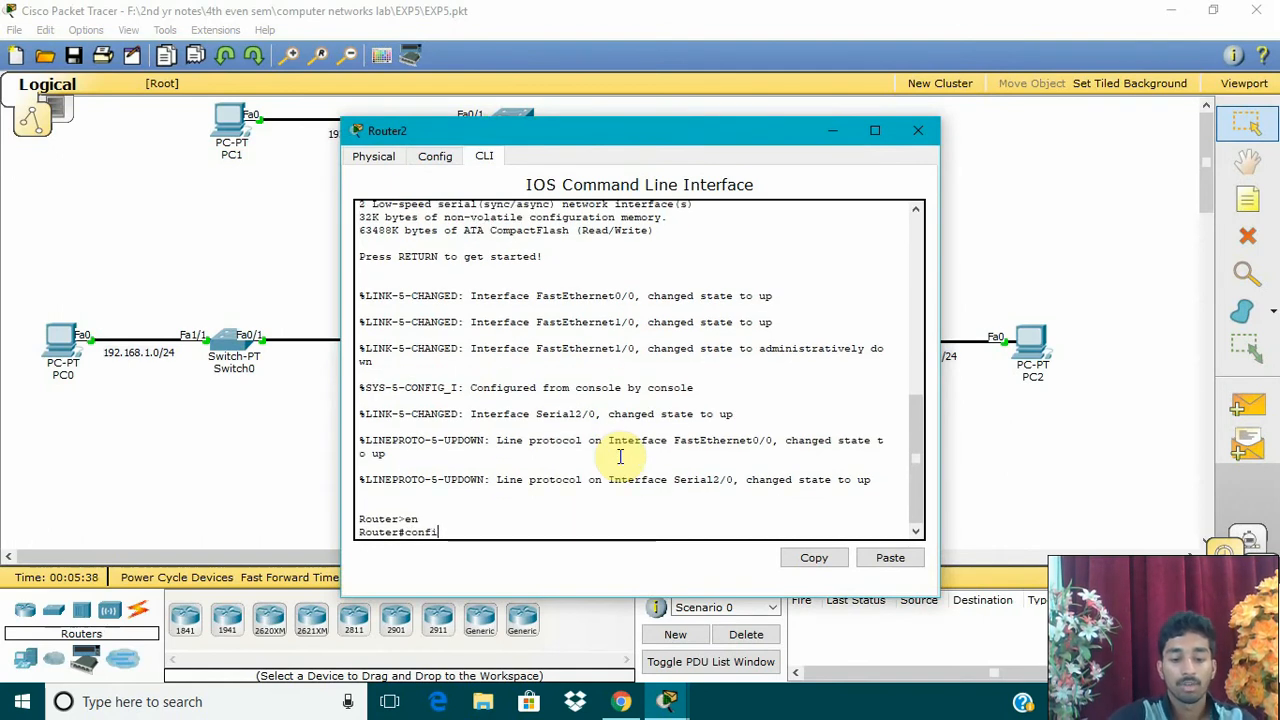
{"action": "type", "text": "g t"}
{"action": "key", "text": "Return"}
Enter RIP configuration mode on Router2 with the command router rip
{"action": "type", "text": "r(config)#r"}
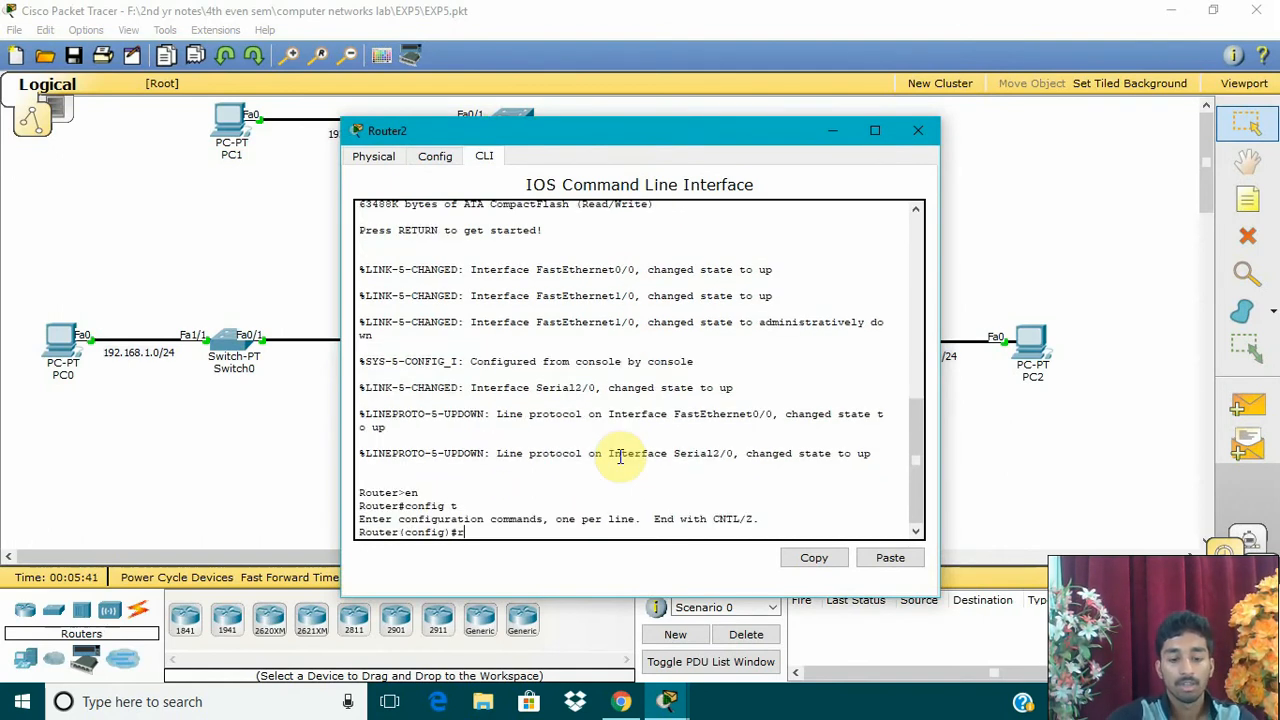
{"action": "type", "text": "outer ri"}
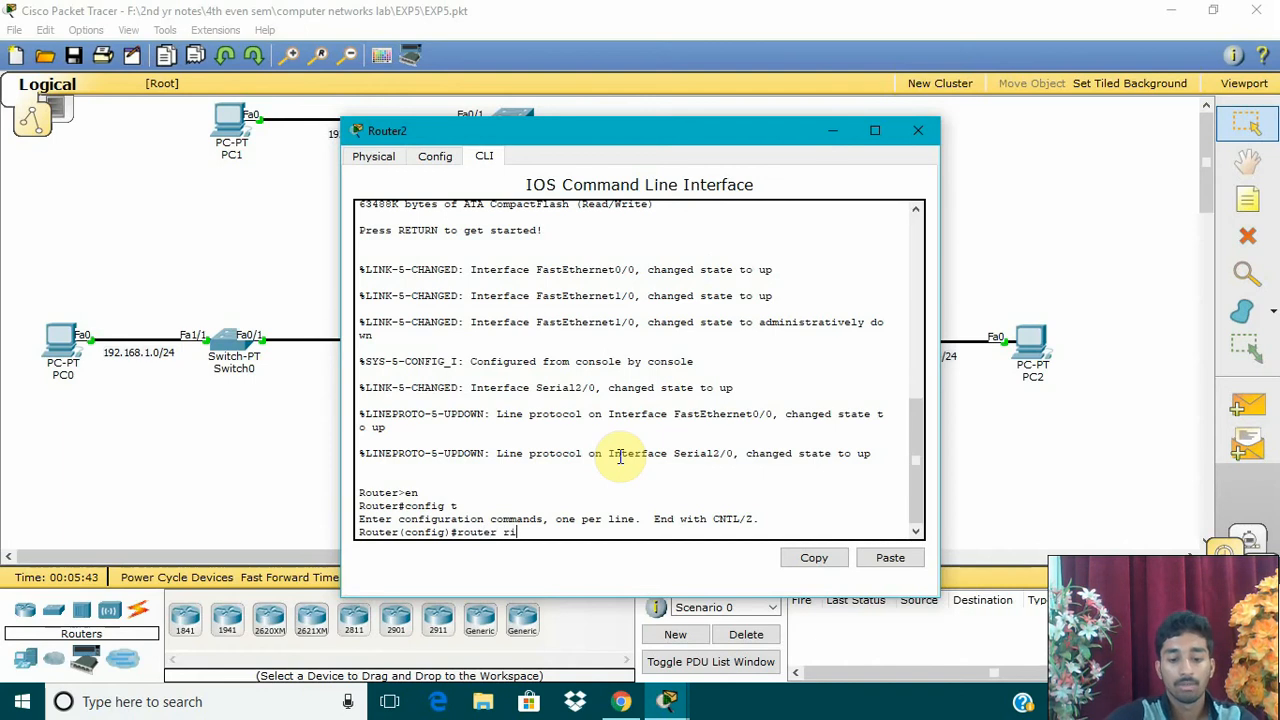
{"action": "type", "text": "p"}
{"action": "key", "text": "Return"}
Add network 192.168.1.0 to Router2's RIP configuration
{"action": "type", "text": "nfig-router)#n"}
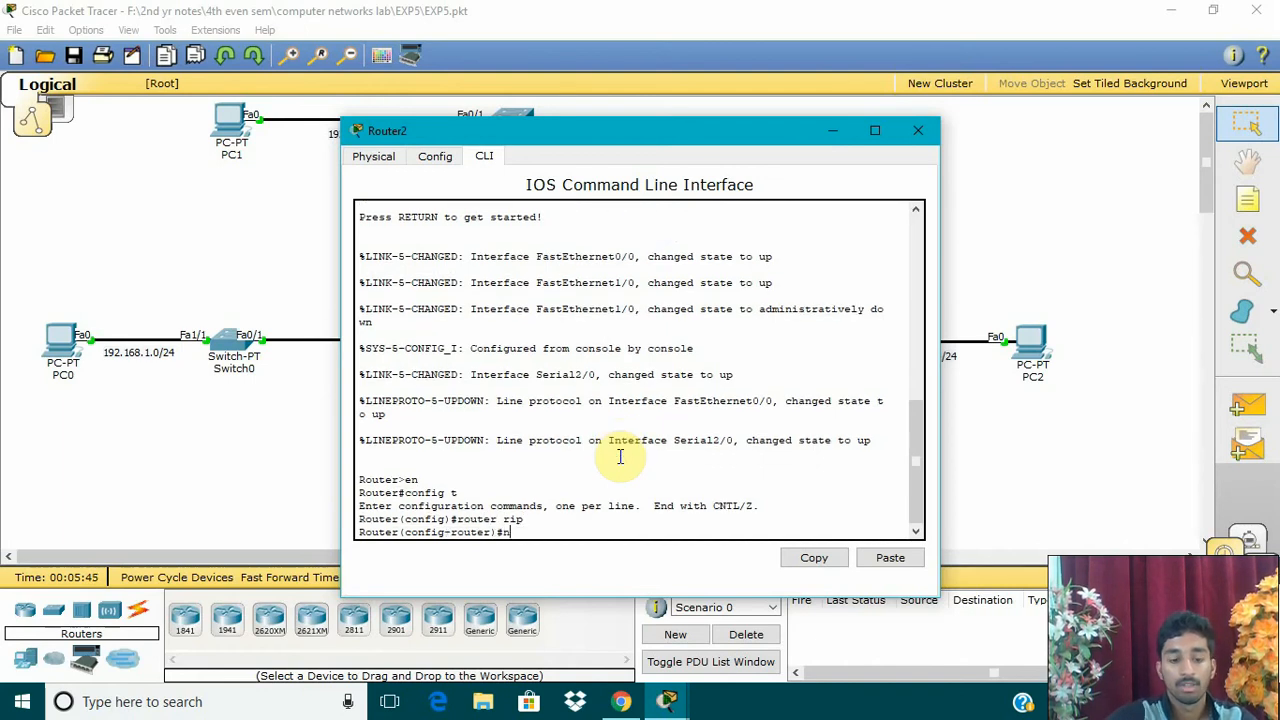
{"action": "type", "text": "etwork"}
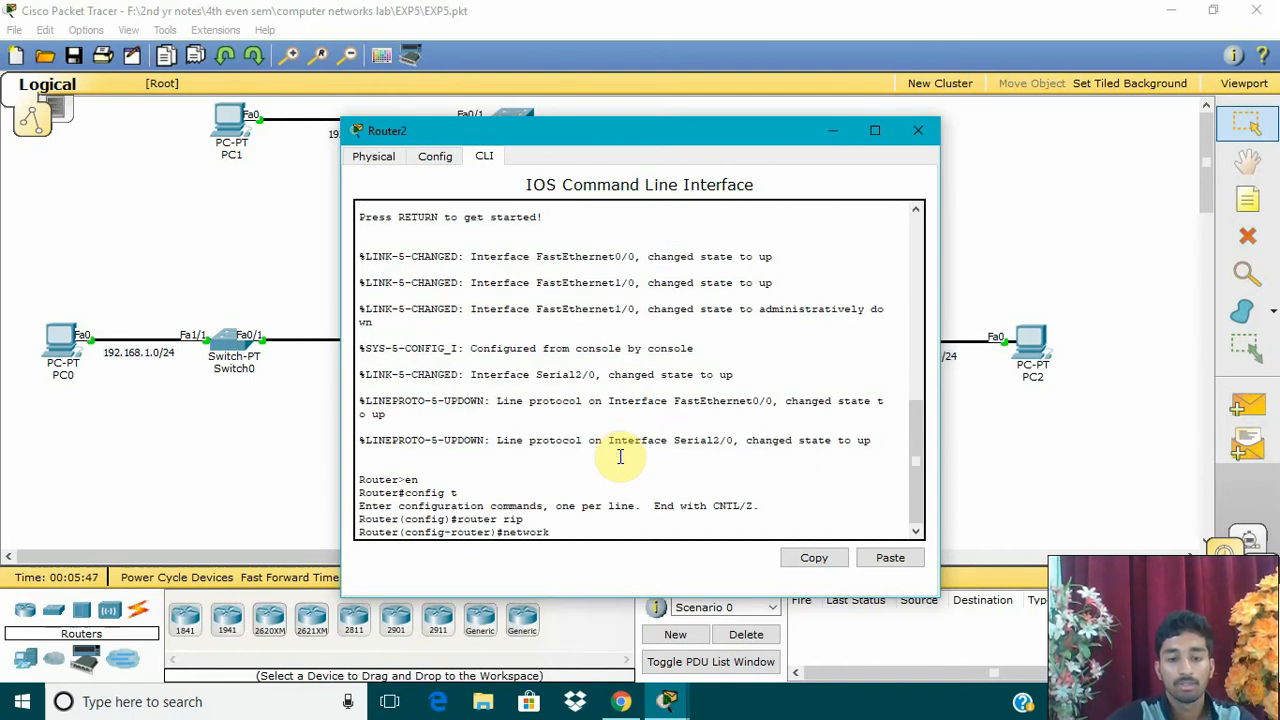
{"action": "type", "text": " 192.168.1."}
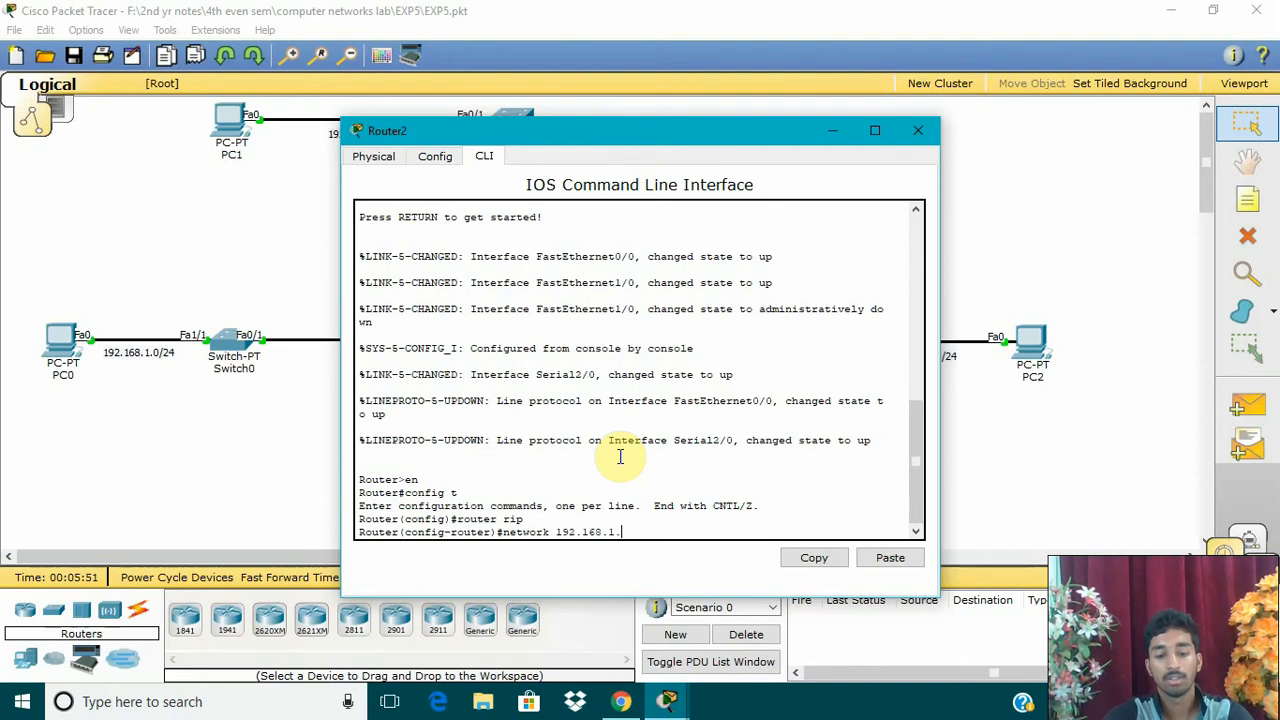
{"action": "type", "text": "0"}
{"action": "key", "text": "Return"}
Add network 192.168.3.0 to Router2's RIP configuration and close the router's window
{"action": "key", "text": "Up"}
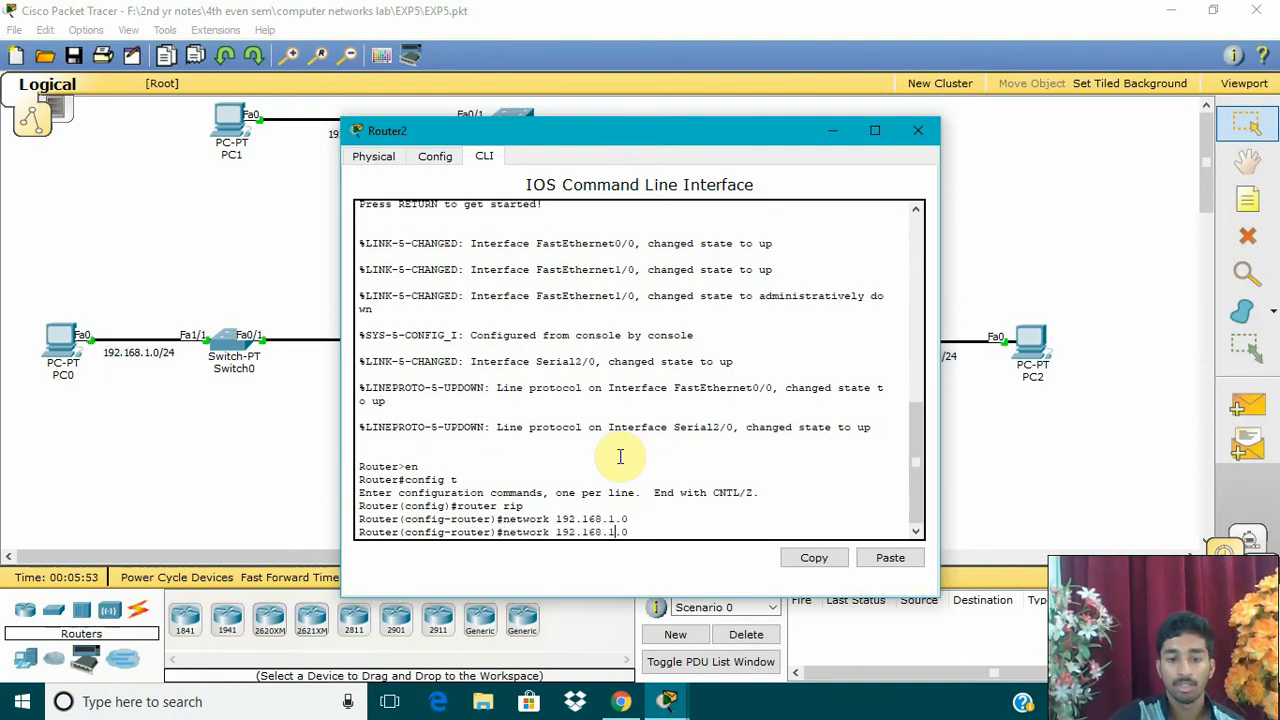
{"action": "key", "text": "BackSpace"}
{"action": "key", "text": "BackSpace"}
{"action": "key", "text": "BackSpace"}
{"action": "type", "text": "3.0"}
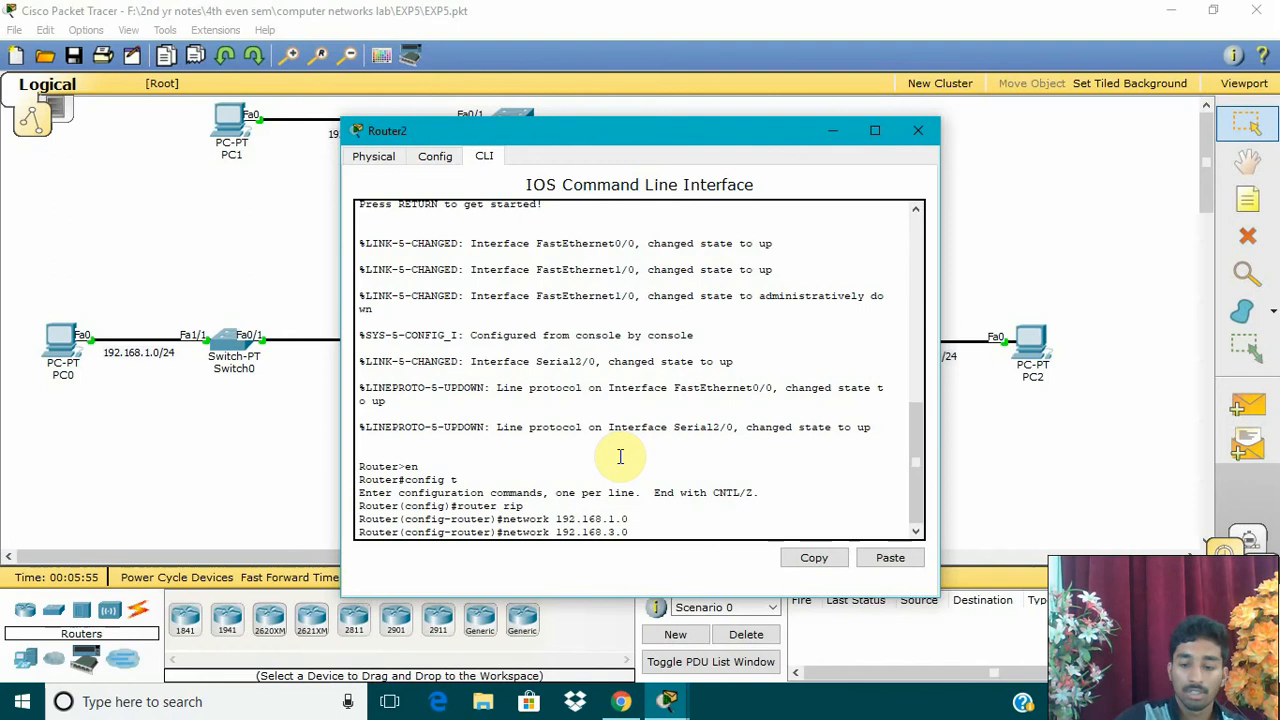
{"action": "key", "text": "Return"}
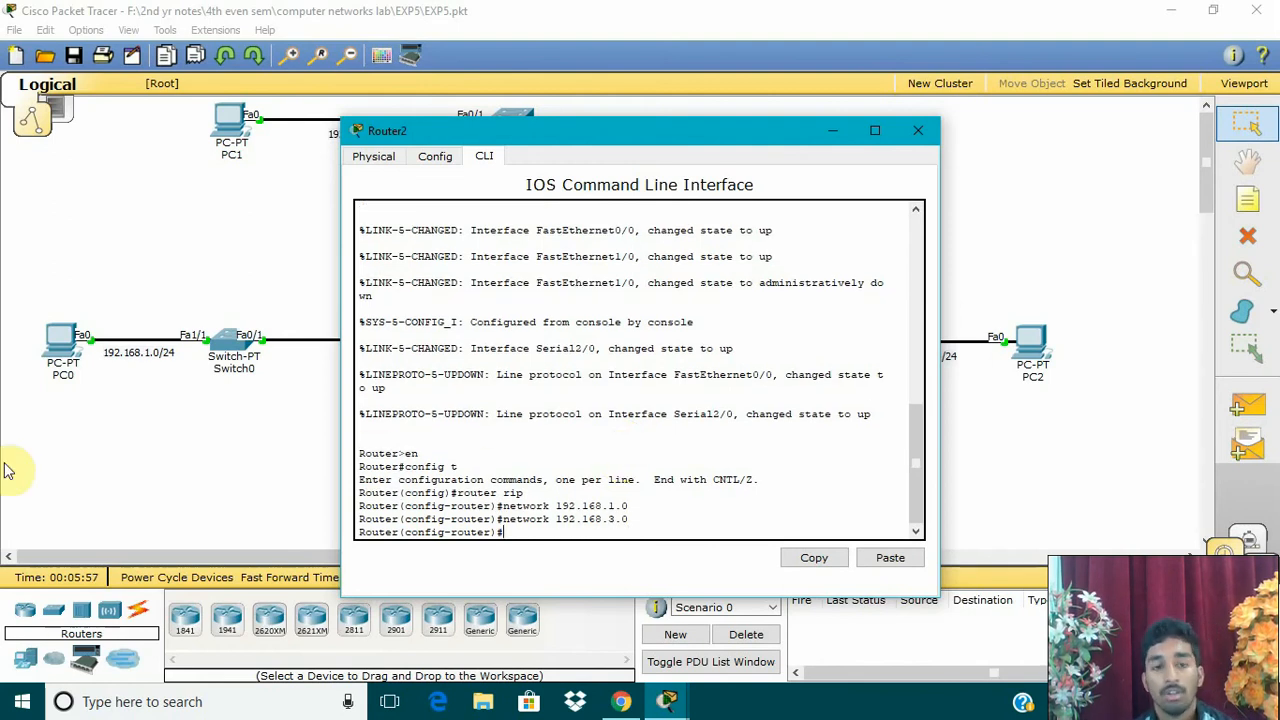
{"action": "left_click", "coordinate": [917, 131]}
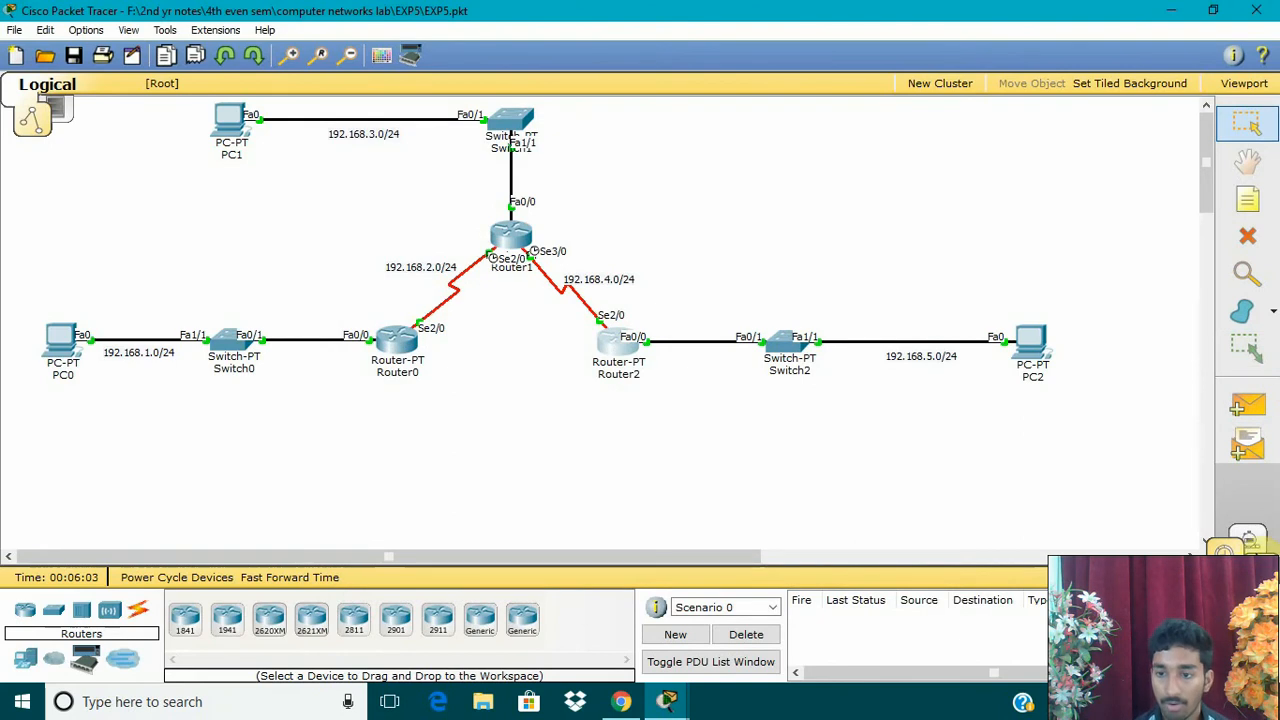
Switch to simulation mode and add a simple PDU from PC0 to PC1
{"action": "left_click", "coordinate": [1250, 540]}
{"action": "left_click", "coordinate": [1247, 405]}
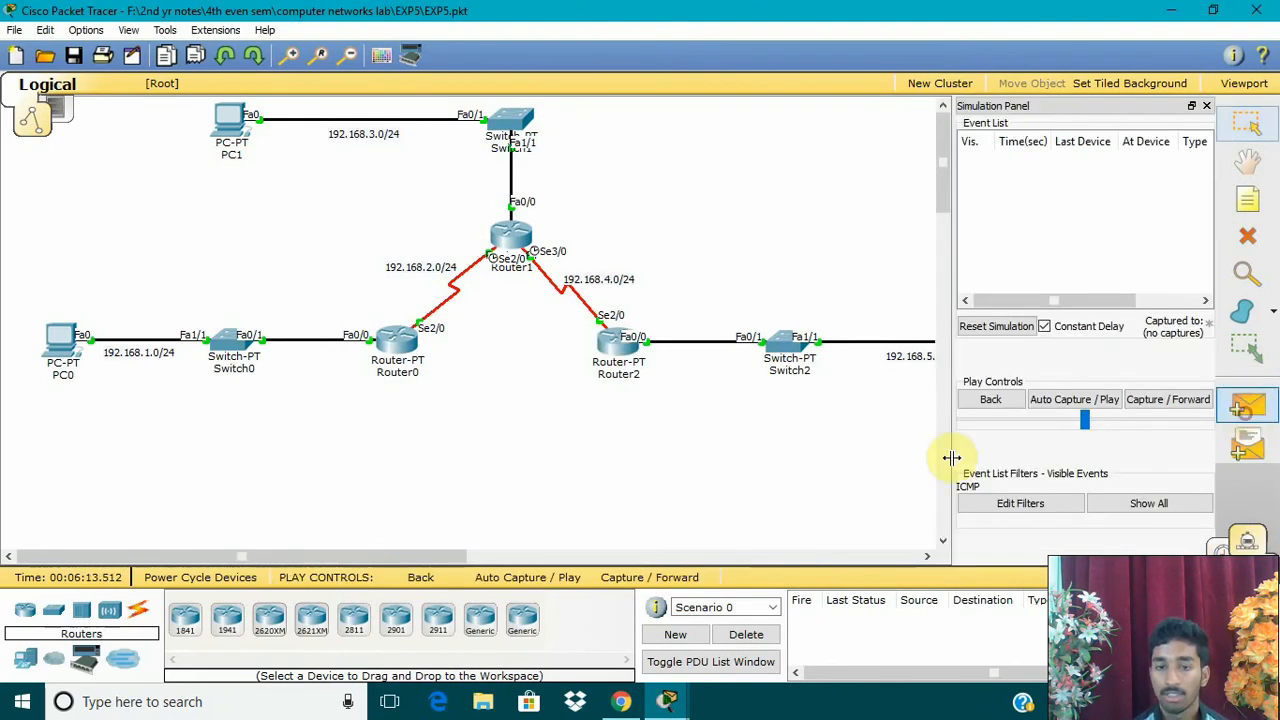
{"action": "left_click", "coordinate": [64, 340]}
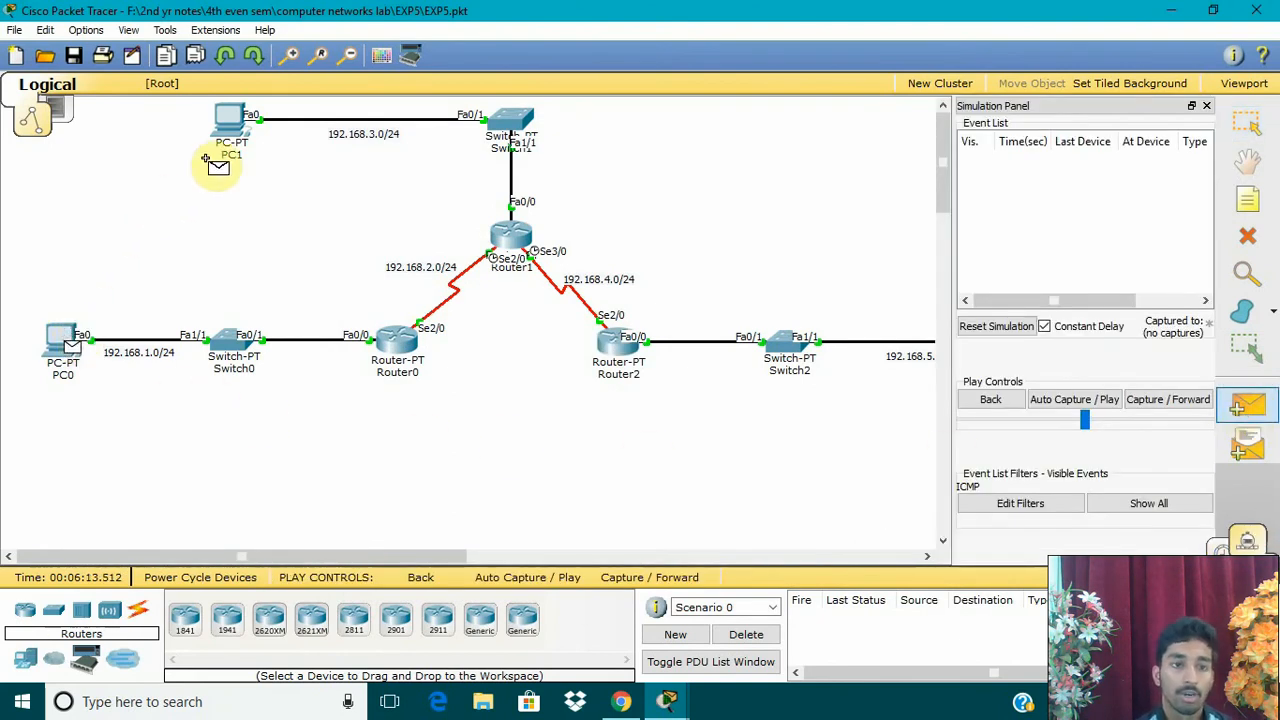
{"action": "left_click", "coordinate": [238, 140]}
Raise the simulation play speed and step the PC0-to-PC1 packet forward until its reply returns to PC0
{"action": "left_click", "coordinate": [1183, 420]}
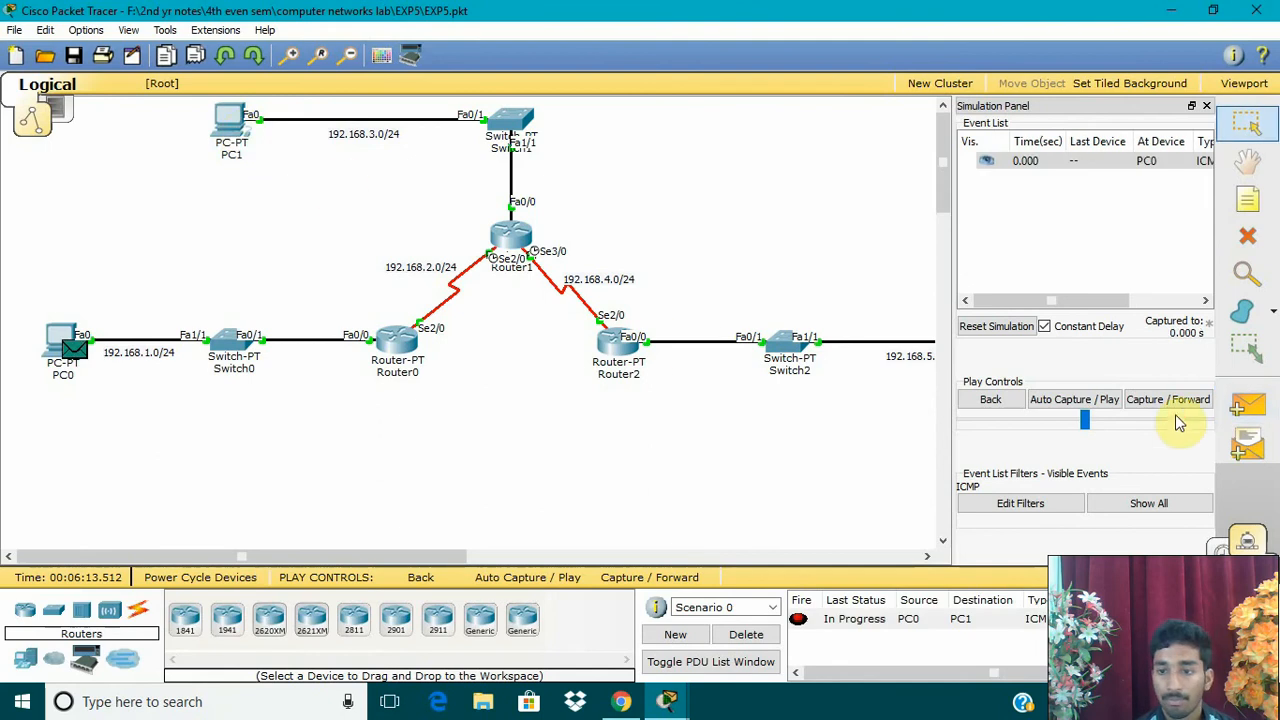
{"action": "left_click", "coordinate": [1178, 399]}
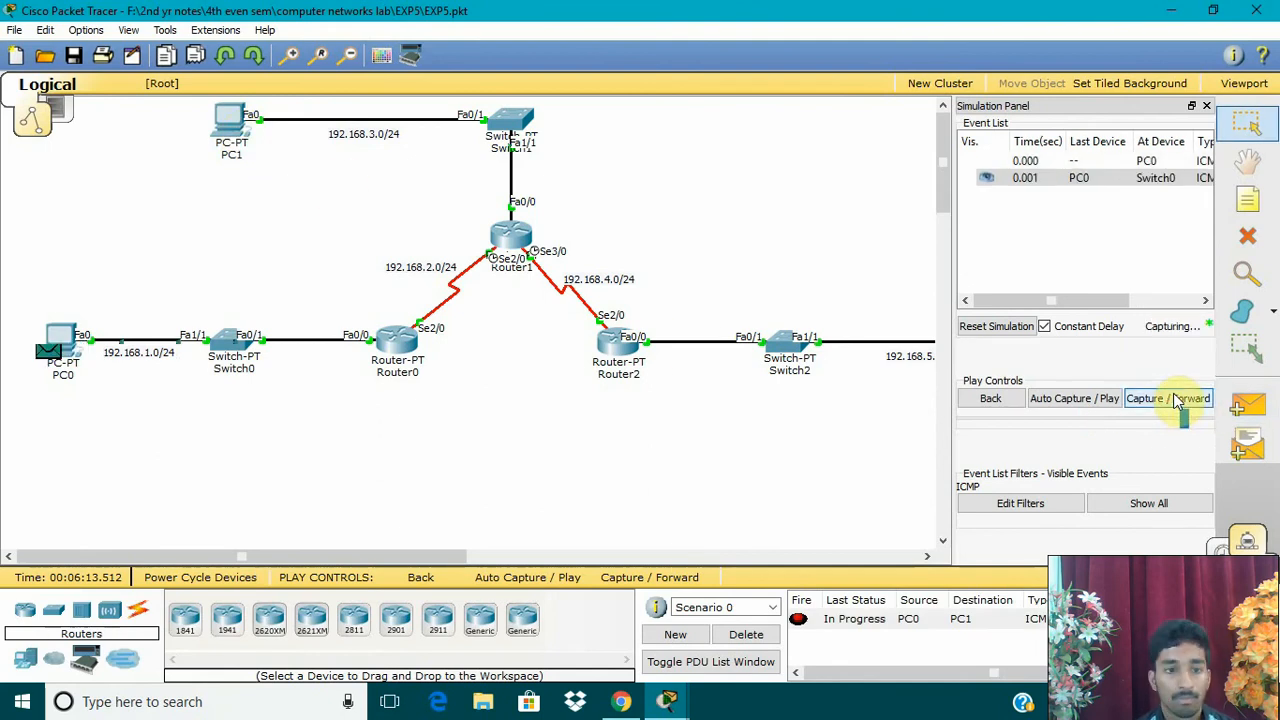
{"action": "left_click", "coordinate": [1178, 399]}
{"action": "left_click", "coordinate": [1178, 399]}
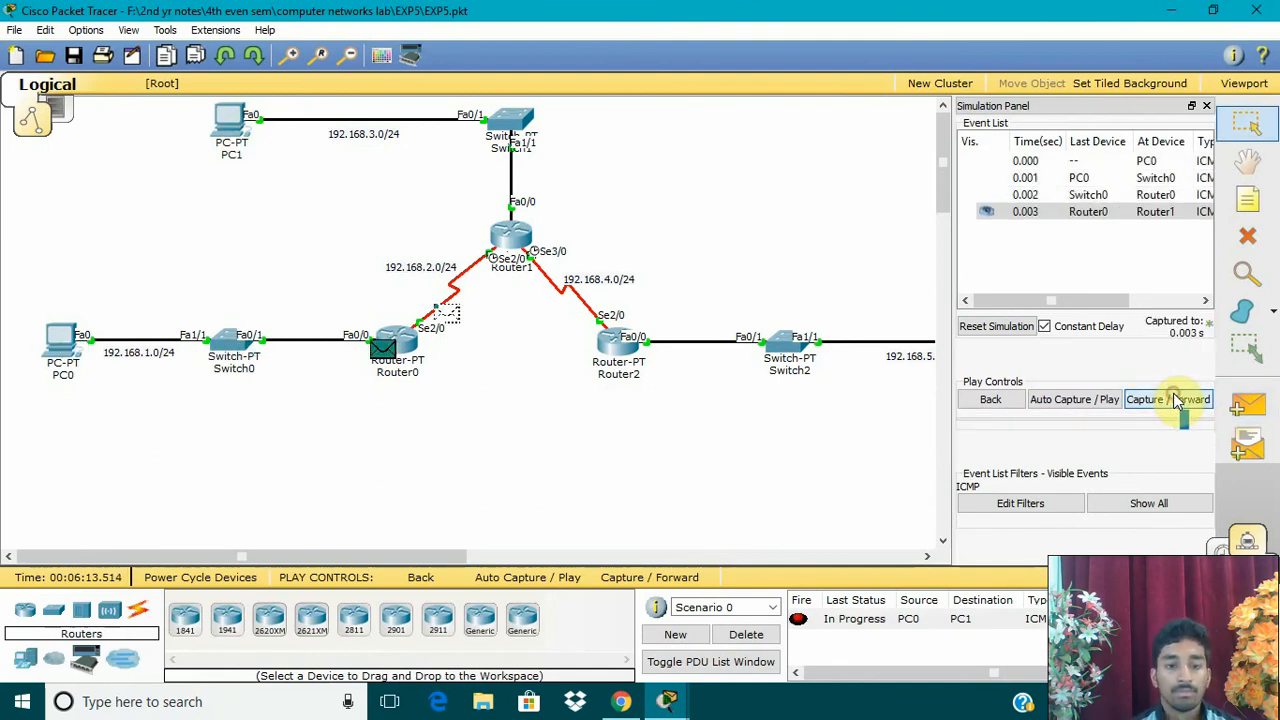
{"action": "left_click", "coordinate": [1178, 399]}
{"action": "left_click", "coordinate": [1178, 399]}
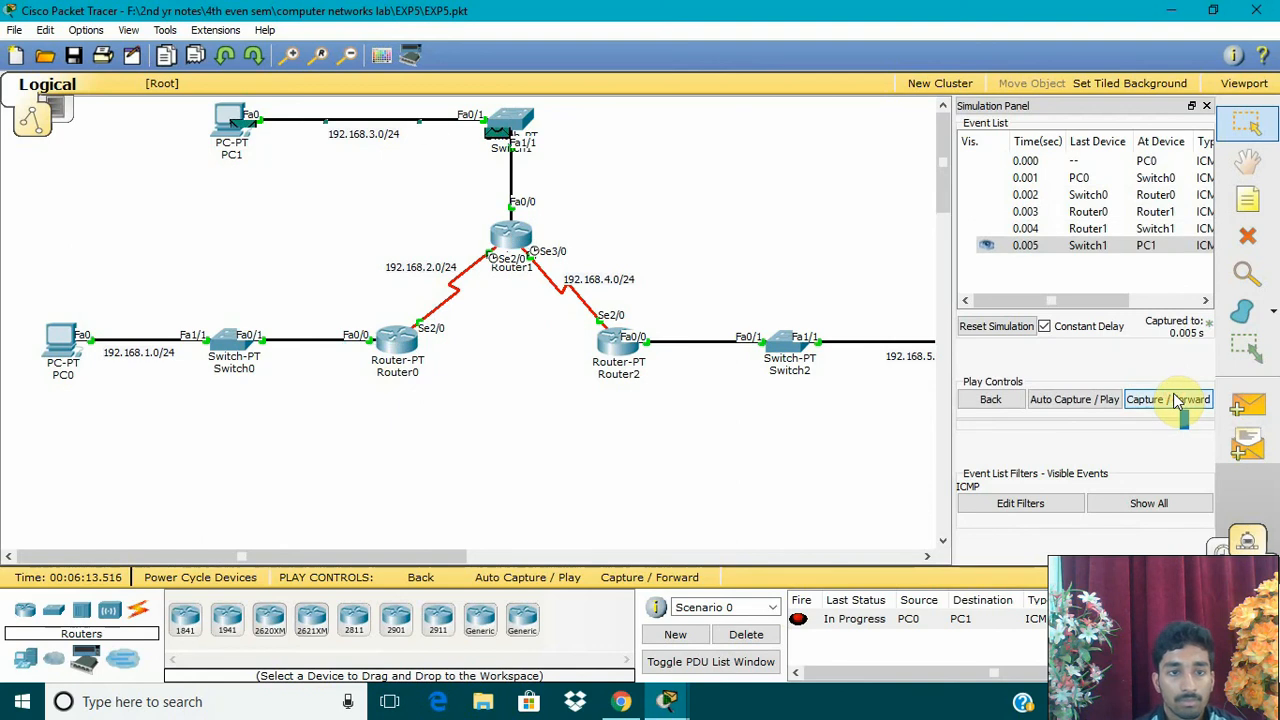
{"action": "left_click", "coordinate": [1178, 399]}
{"action": "left_click", "coordinate": [1178, 399]}
{"action": "left_click", "coordinate": [1178, 399]}
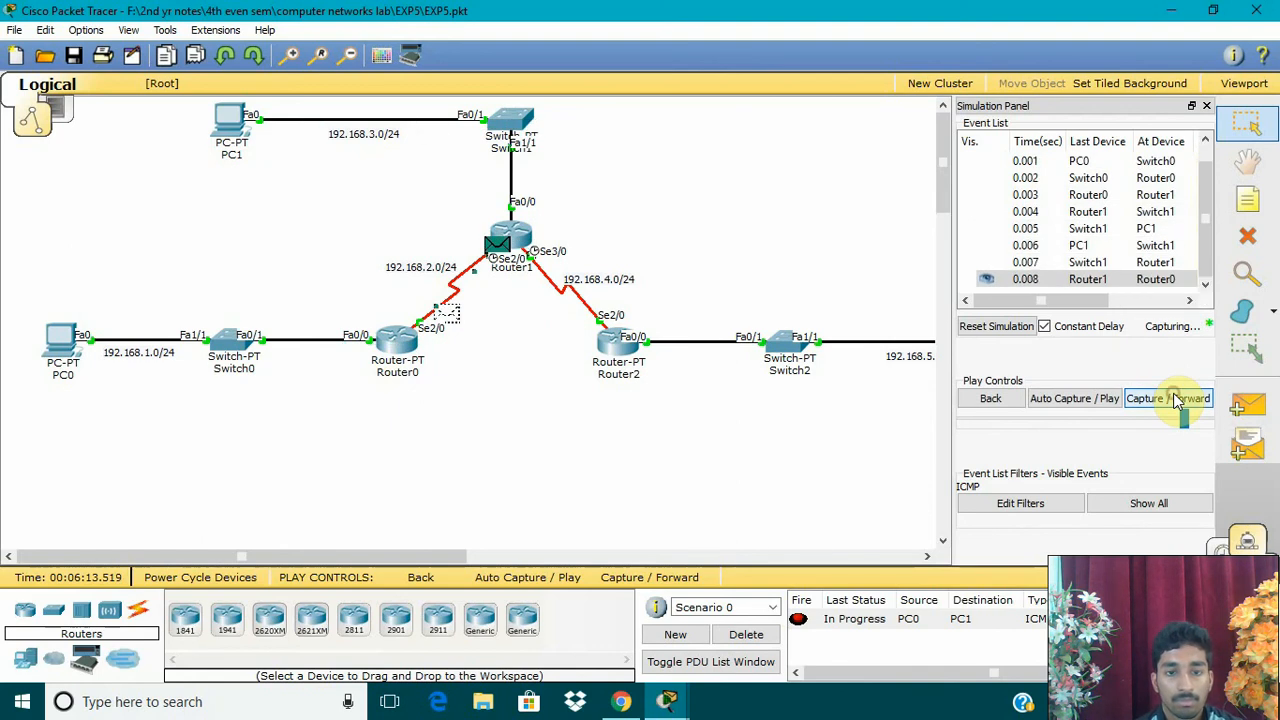
{"action": "left_click", "coordinate": [1178, 399]}
{"action": "left_click", "coordinate": [1178, 399]}
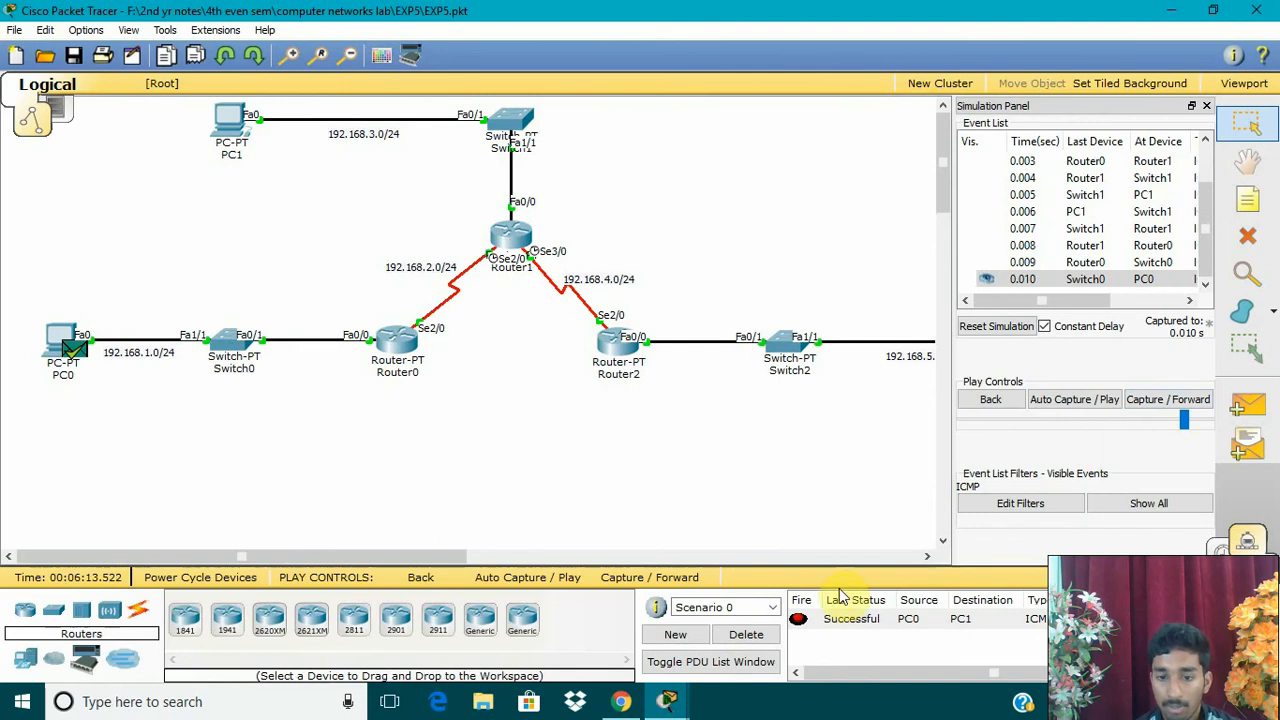
Delete the current PDU scenario and add a simple PDU from PC0 to PC2
{"action": "left_click", "coordinate": [760, 635]}
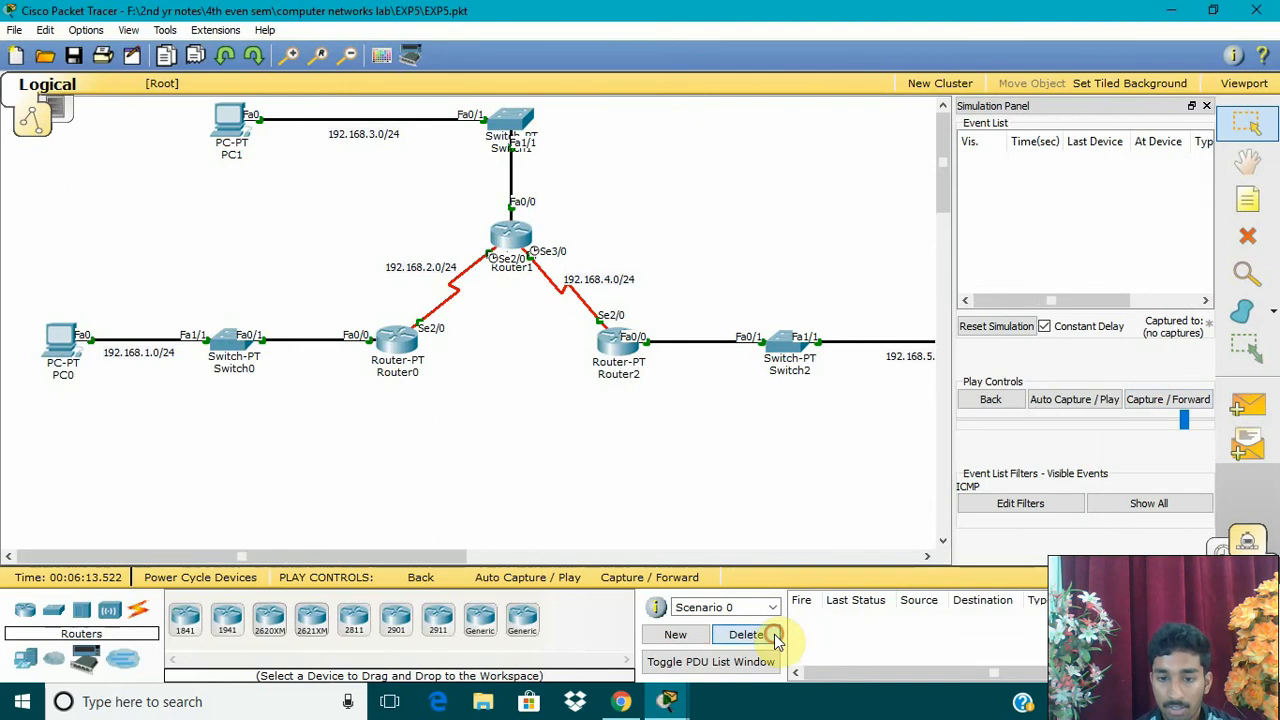
{"action": "left_click", "coordinate": [1245, 403]}
{"action": "left_click", "coordinate": [62, 342]}
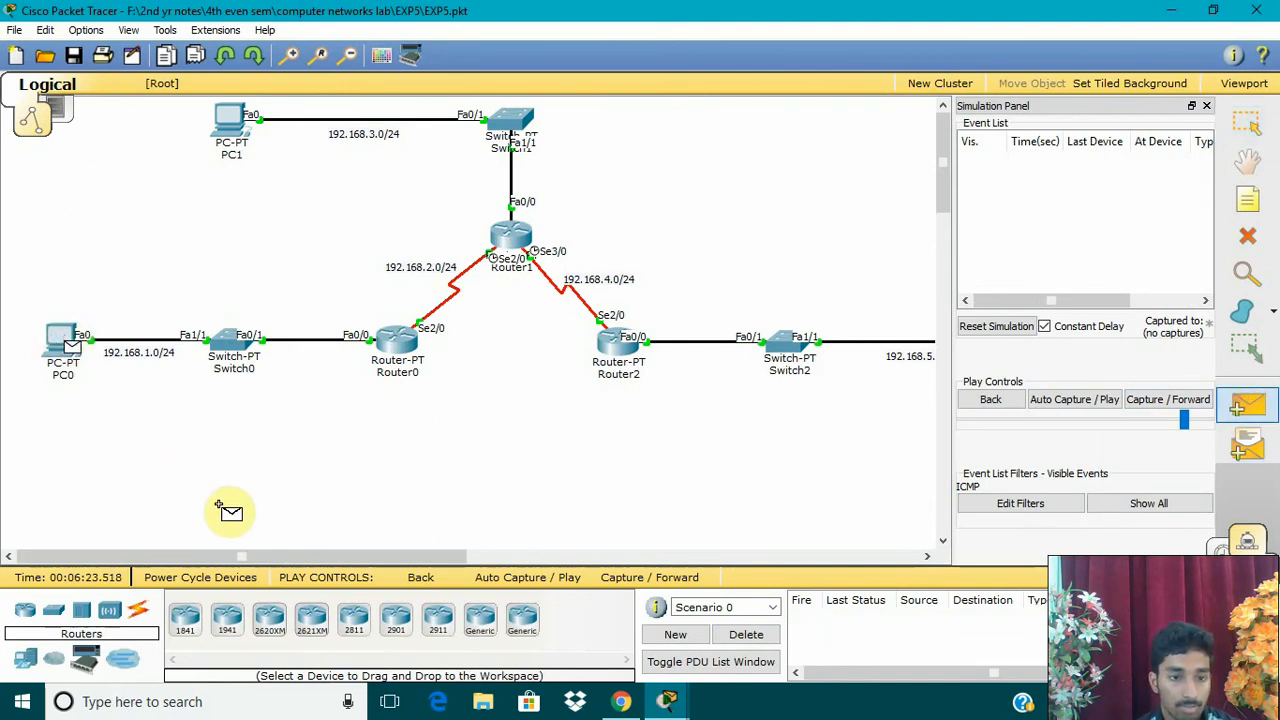
{"action": "left_click_drag", "start_coordinate": [277, 557], "coordinate": [376, 557]}
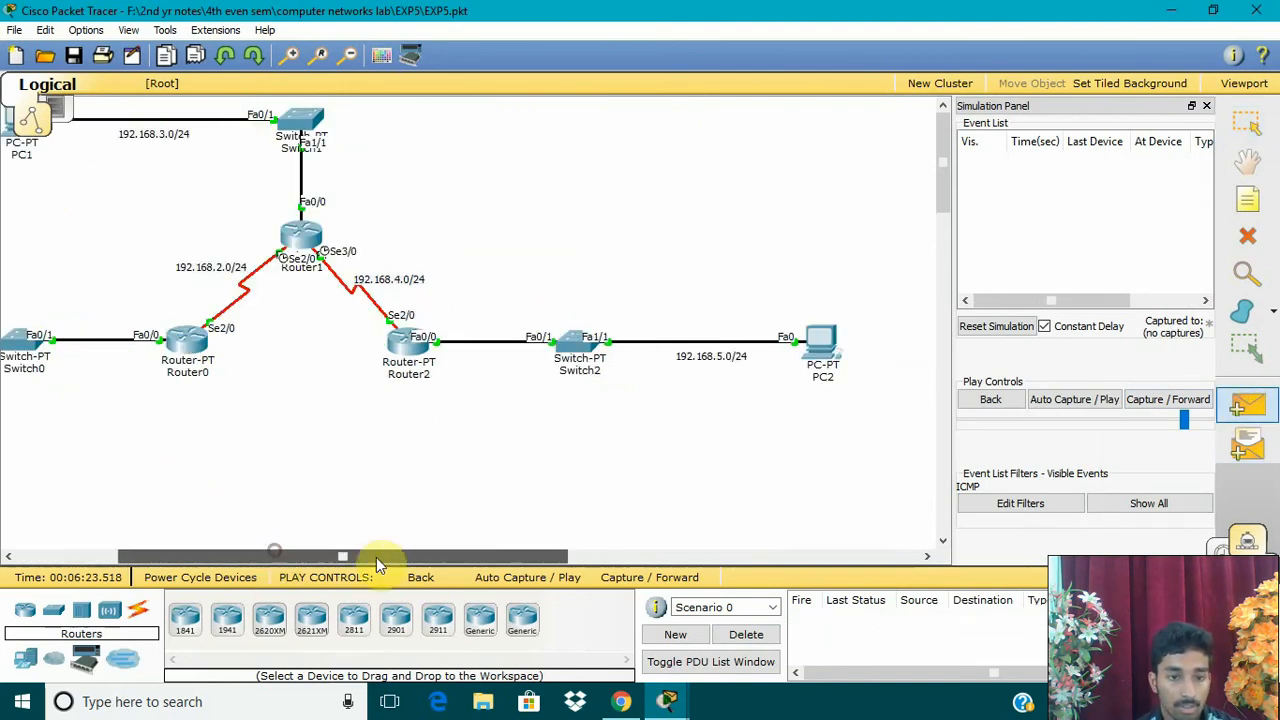
{"action": "left_click", "coordinate": [820, 345]}
{"action": "scroll", "coordinate": [402, 560], "scroll_direction": "left", "scroll_amount": 2}
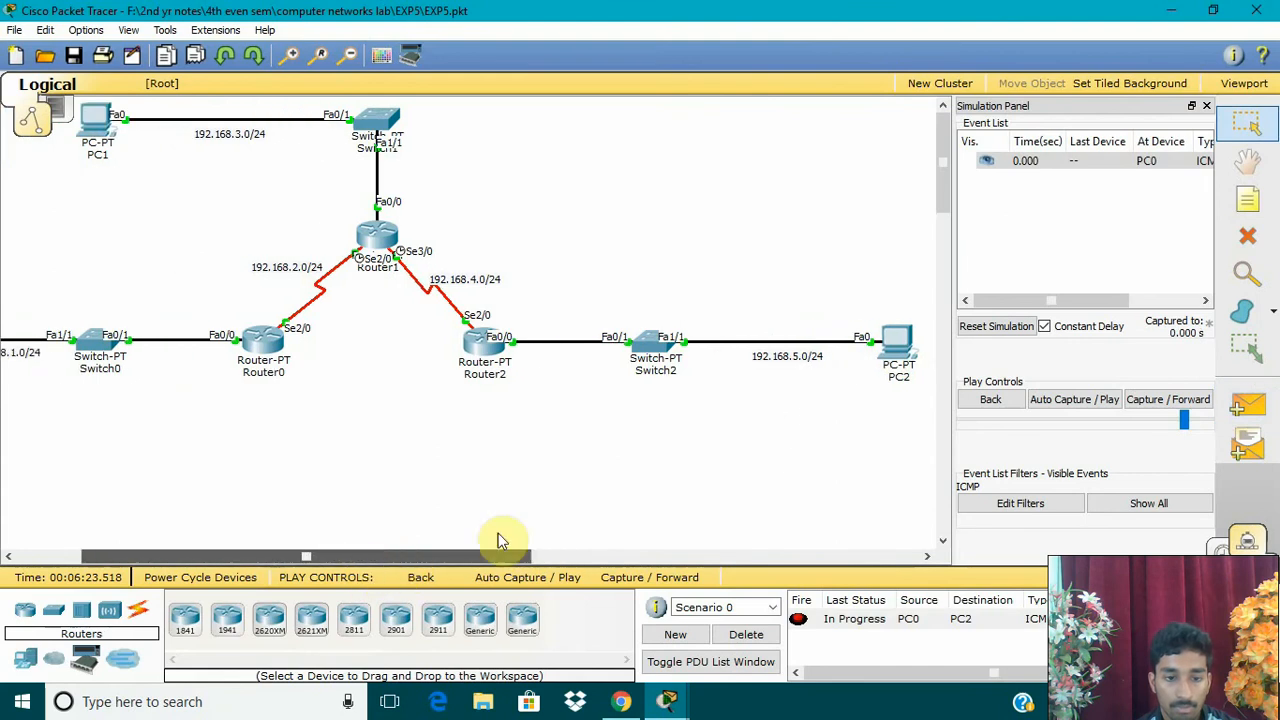
Step the PC0-to-PC2 packet forward until its reply returns to PC0, and bring PC0 into view
{"action": "left_click", "coordinate": [1136, 402]}
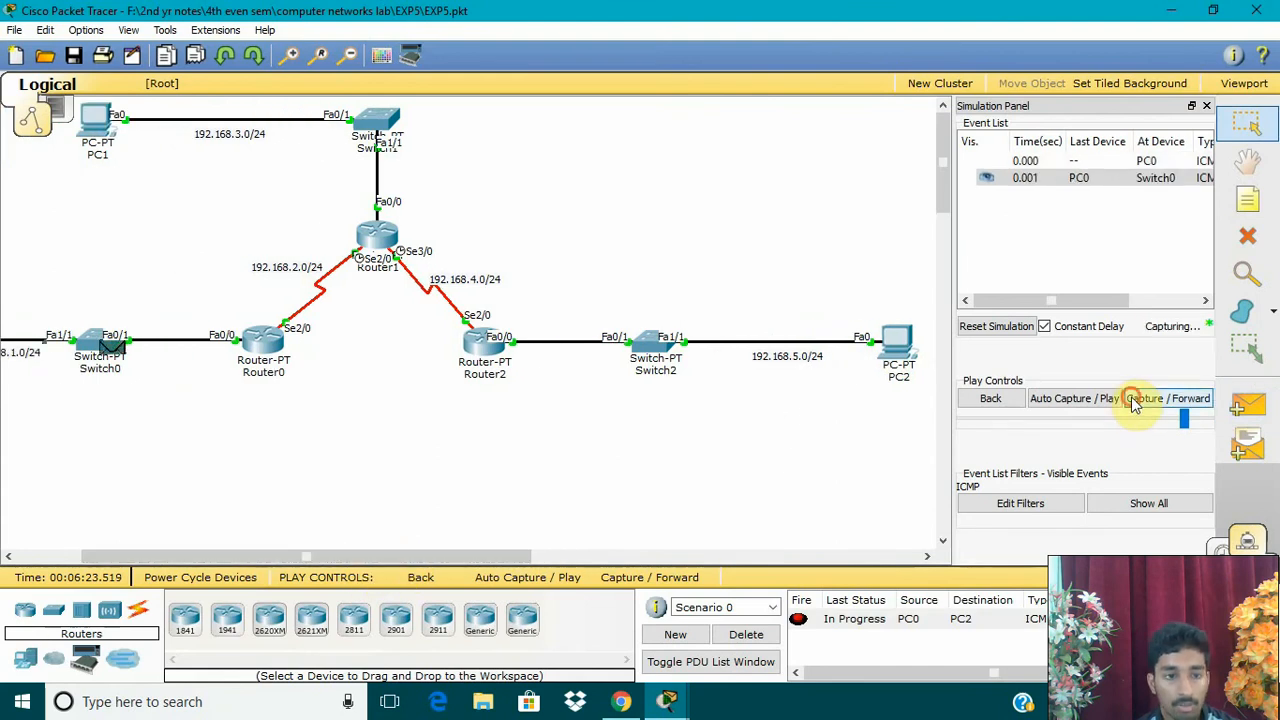
{"action": "left_click", "coordinate": [1136, 402]}
{"action": "left_click", "coordinate": [1136, 402]}
{"action": "left_click", "coordinate": [1136, 402]}
{"action": "left_click", "coordinate": [1136, 402]}
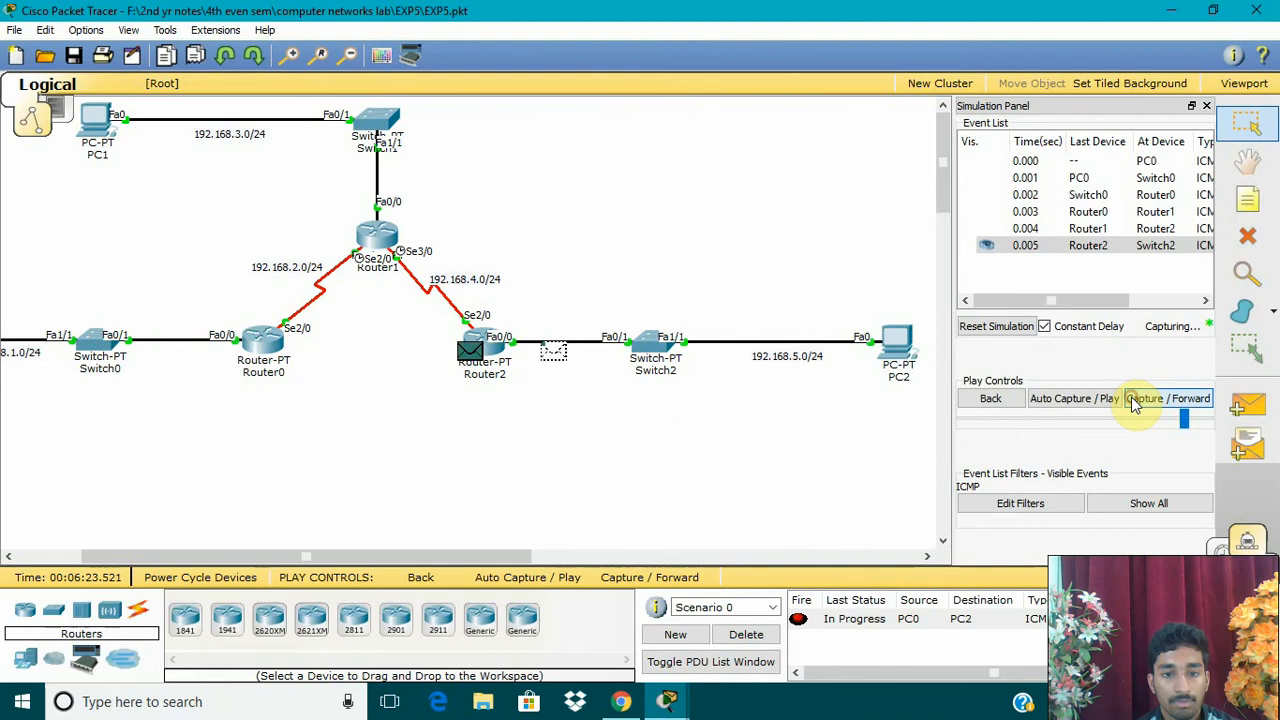
{"action": "left_click", "coordinate": [1136, 402]}
{"action": "left_click", "coordinate": [1136, 402]}
{"action": "left_click", "coordinate": [1136, 402]}
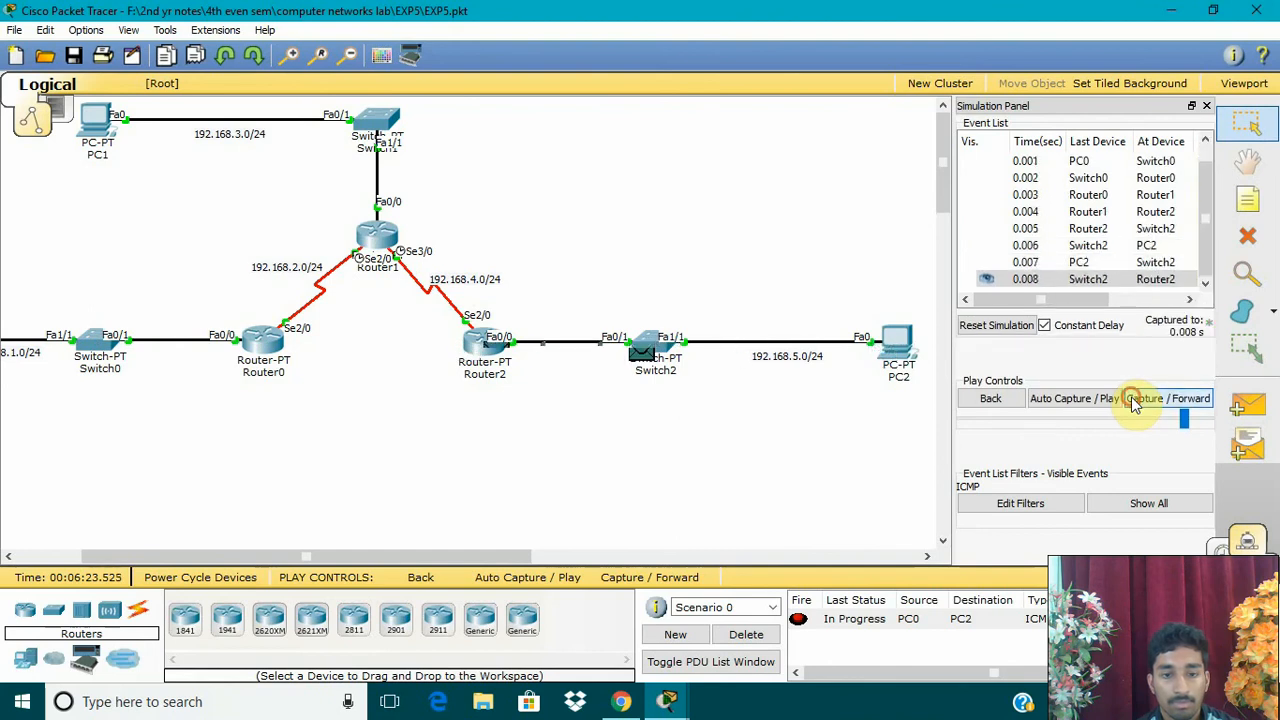
{"action": "left_click", "coordinate": [1136, 402]}
{"action": "left_click", "coordinate": [1136, 402]}
{"action": "left_click", "coordinate": [1136, 402]}
{"action": "left_click", "coordinate": [1136, 402]}
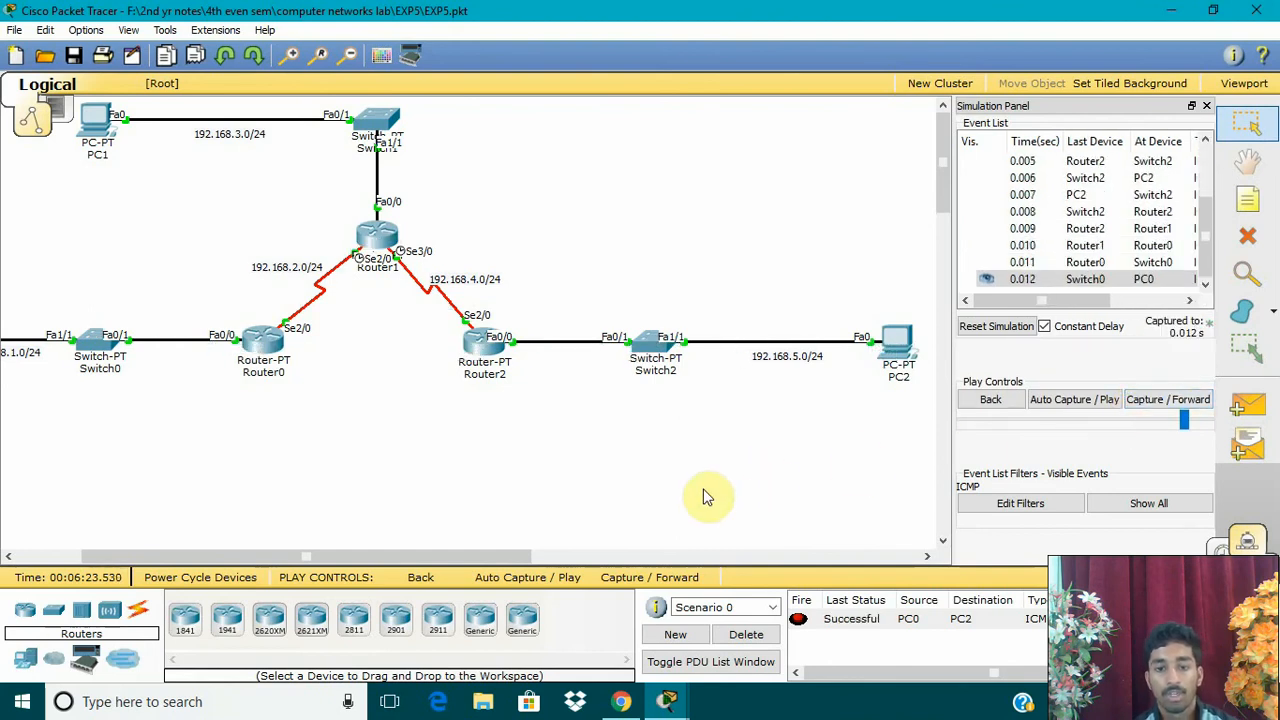
{"action": "left_click_drag", "start_coordinate": [528, 558], "coordinate": [451, 557]}
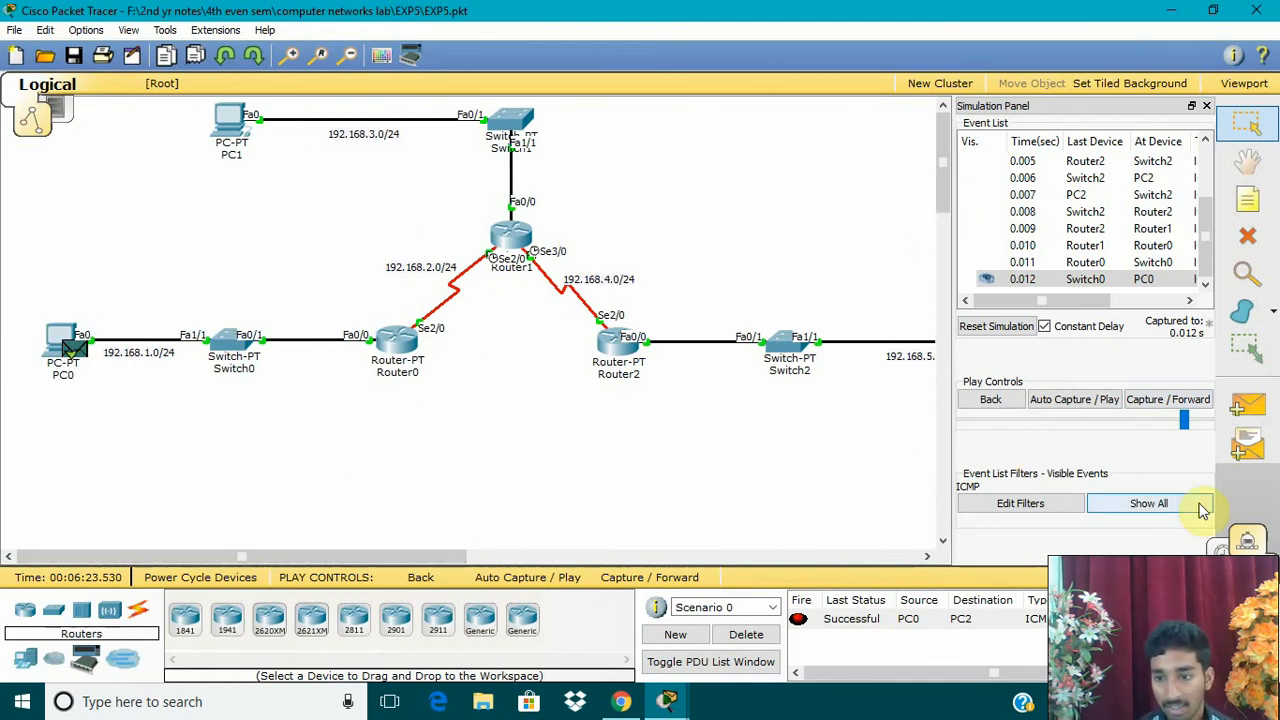
Return to realtime mode and delete the current PDU scenario
{"action": "left_click", "coordinate": [1218, 548]}
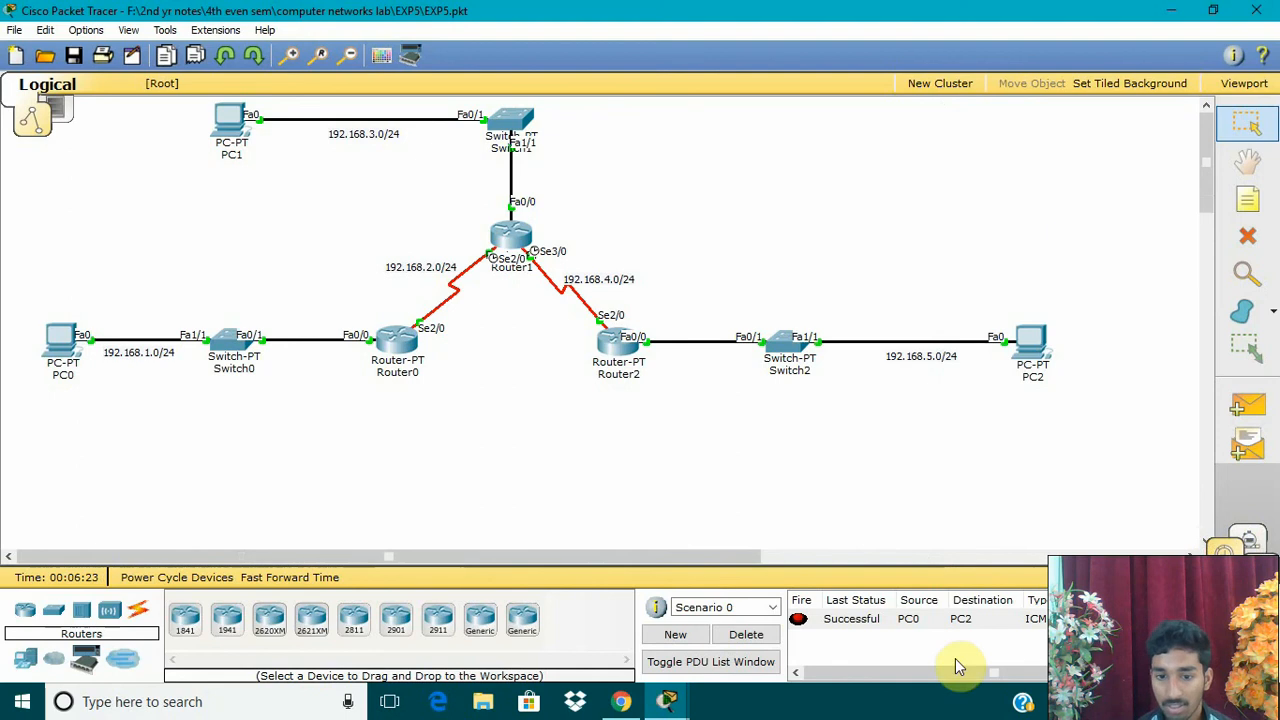
{"action": "left_click", "coordinate": [769, 633]}
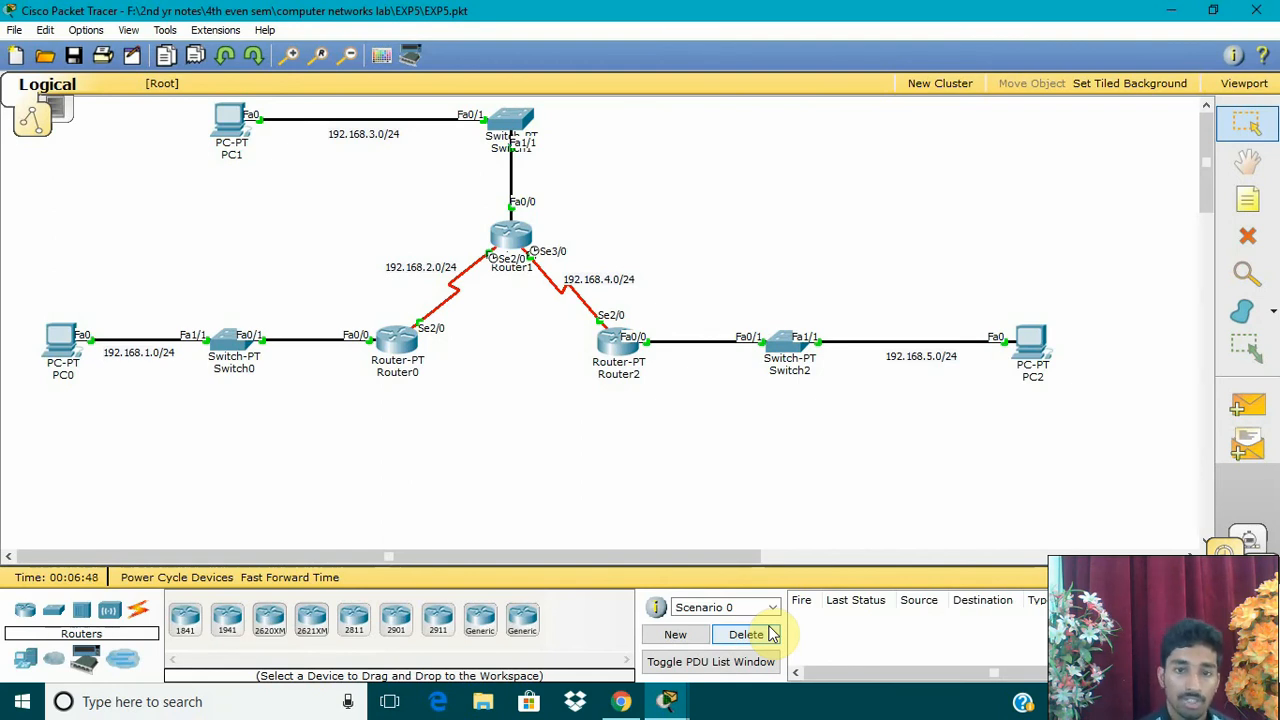
Close the EXP5 topology and view the RIPv2 topology in part (b) of the assignment page in Chrome
{"action": "left_click", "coordinate": [1256, 10]}
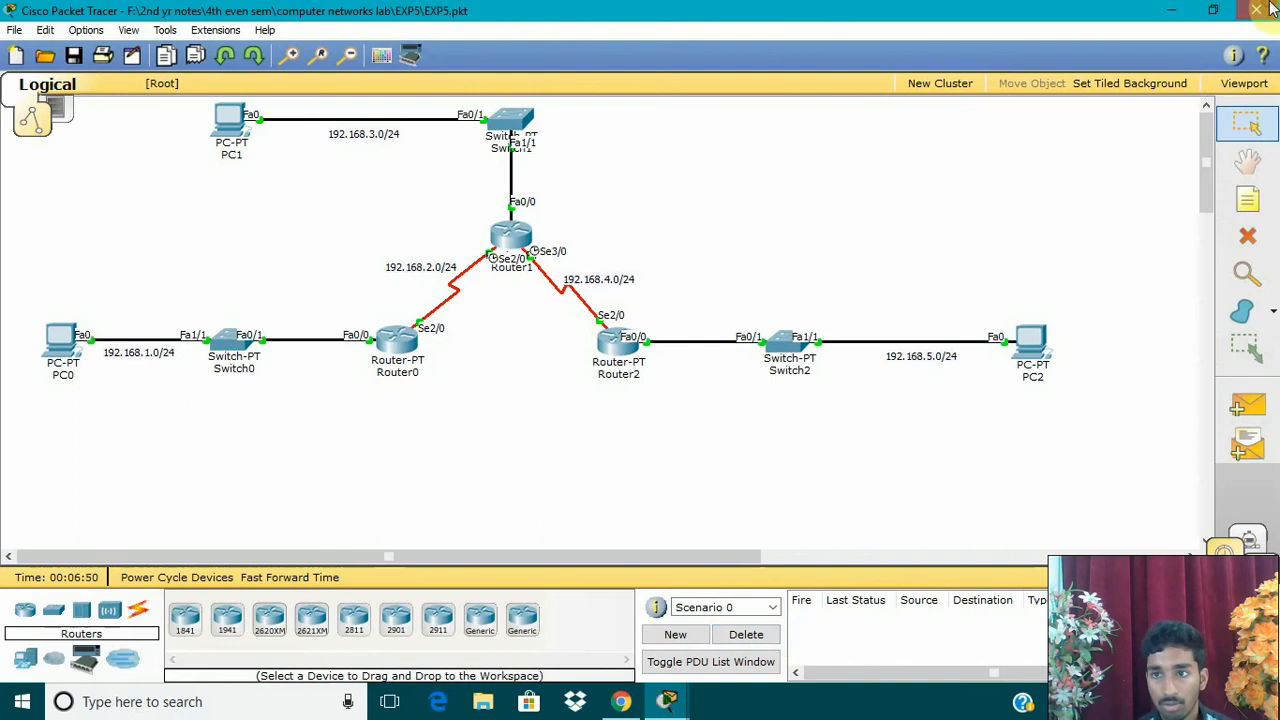
{"action": "left_click", "coordinate": [703, 358]}
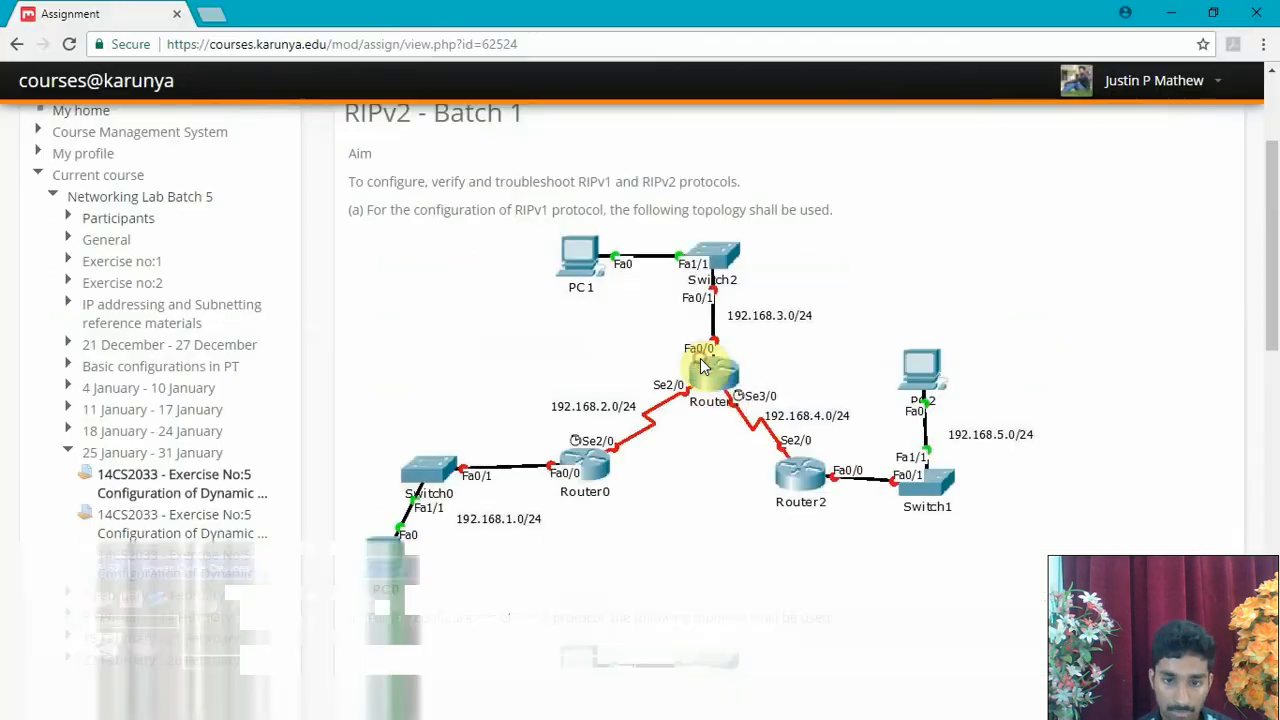
{"action": "scroll", "coordinate": [851, 508], "scroll_direction": "down", "scroll_amount": 7}
{"action": "scroll", "coordinate": [820, 466], "scroll_direction": "up", "scroll_amount": 3}
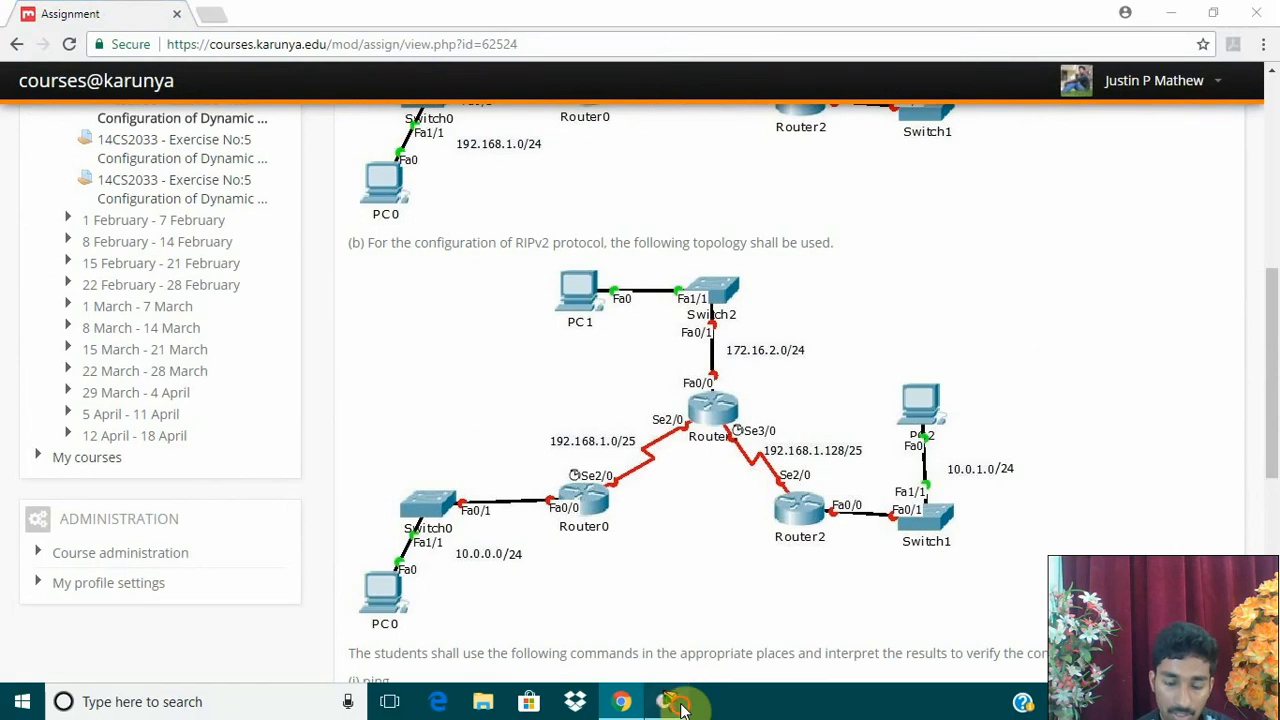
Switch to the EXP5(1) topology in Packet Tracer and open Router0's command line interface
{"action": "left_click", "coordinate": [668, 700]}
{"action": "left_click", "coordinate": [347, 455]}
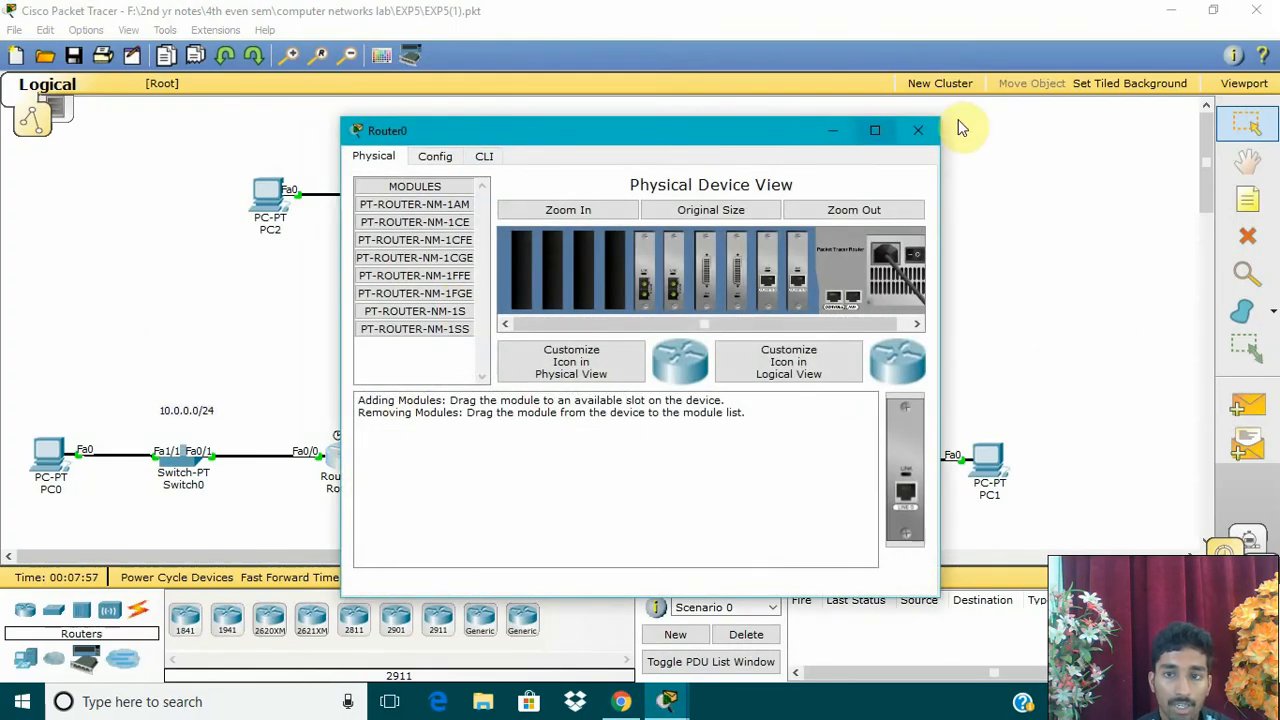
{"action": "left_click", "coordinate": [922, 130]}
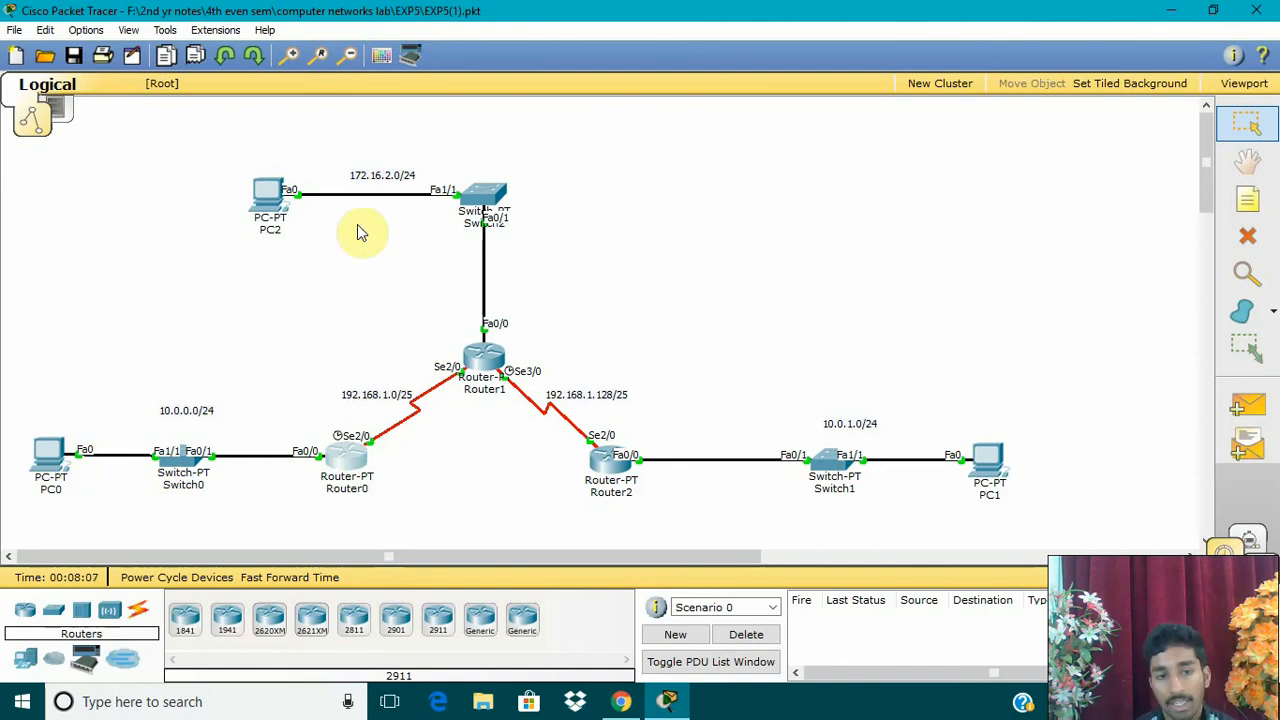
{"action": "left_click", "coordinate": [358, 461]}
{"action": "left_click", "coordinate": [484, 156]}
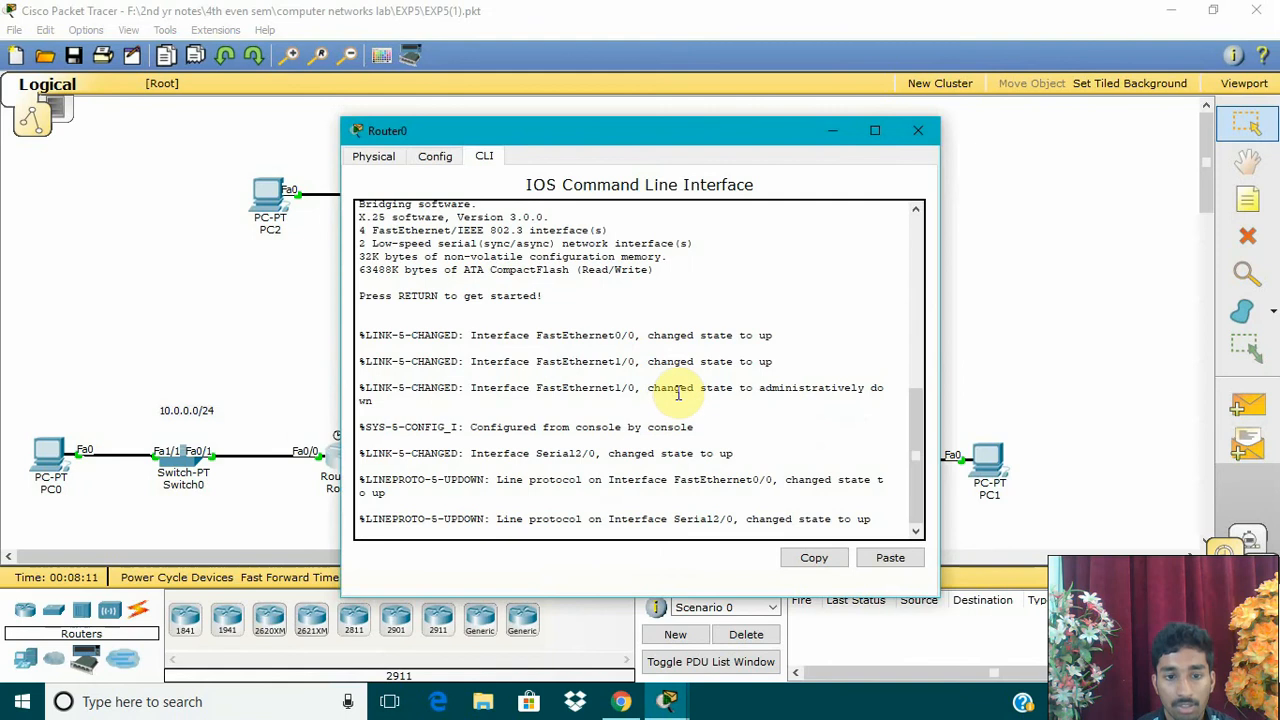
Enter global configuration mode on Router0 and start RIP routing with version 2
{"action": "key", "text": "Return"}
{"action": "type", "text": "en"}
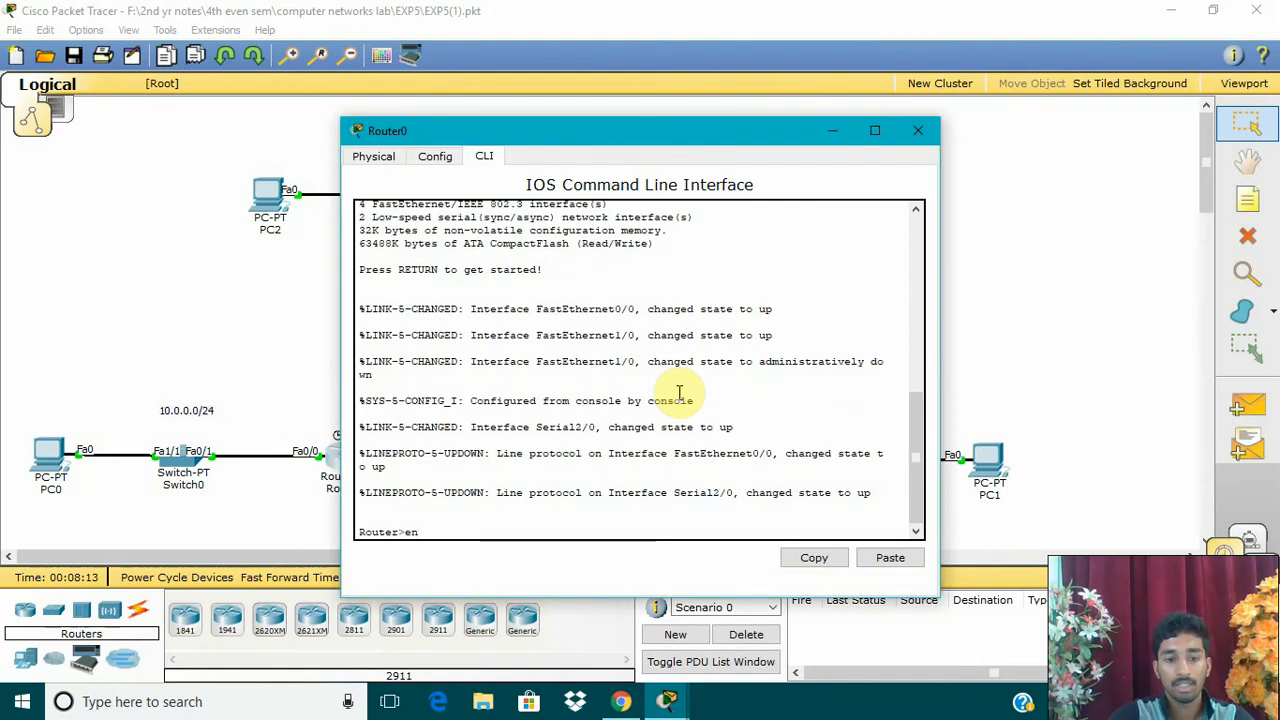
{"action": "key", "text": "Return"}
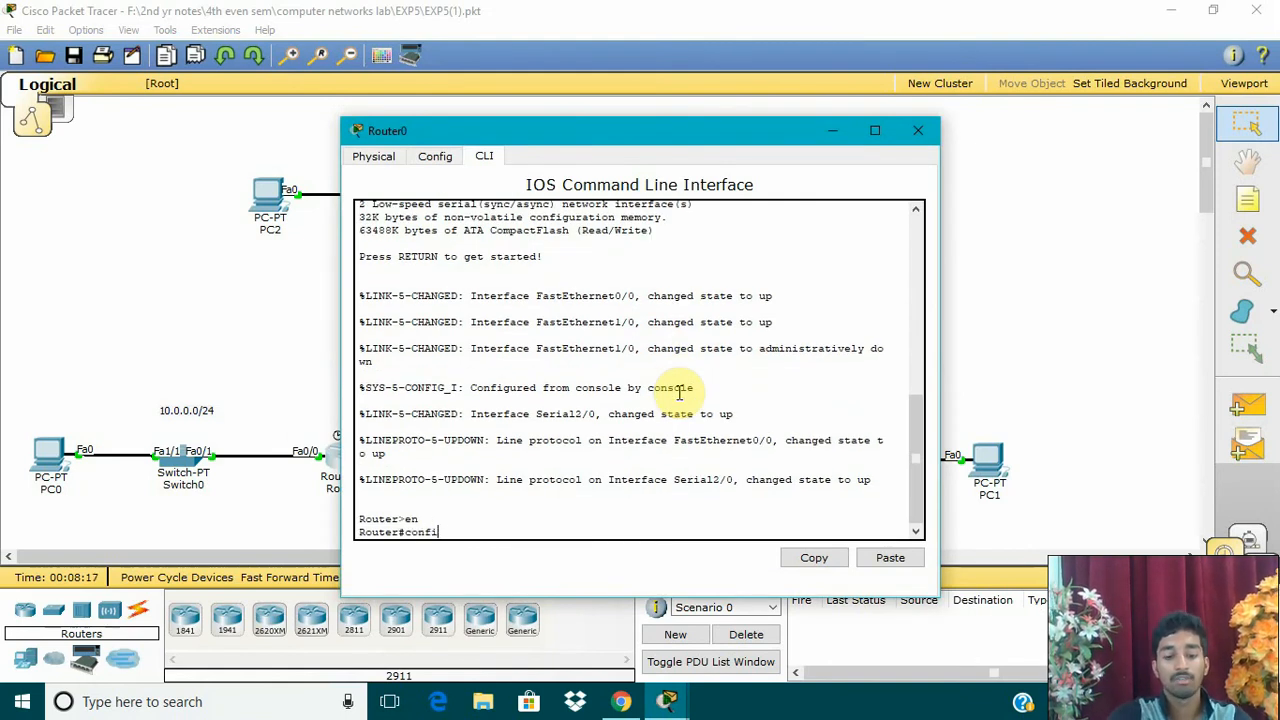
{"action": "type", "text": "config t"}
{"action": "key", "text": "Return"}
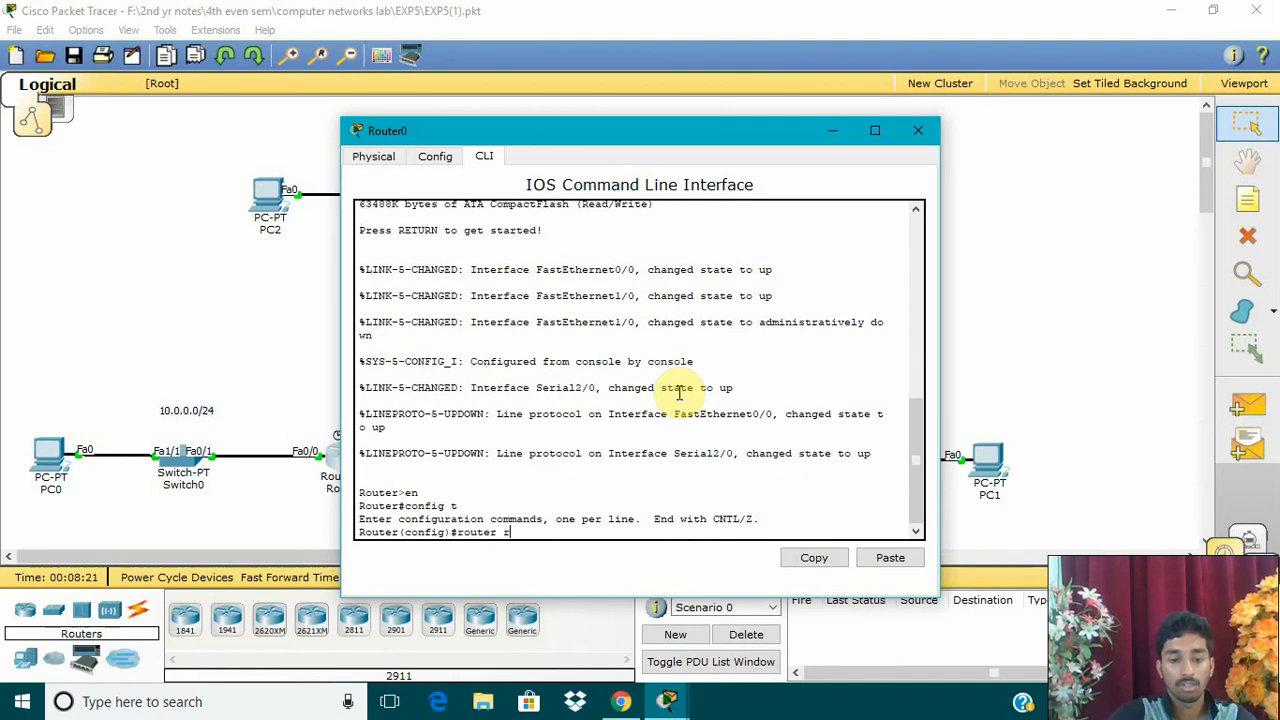
{"action": "key", "text": "Return"}
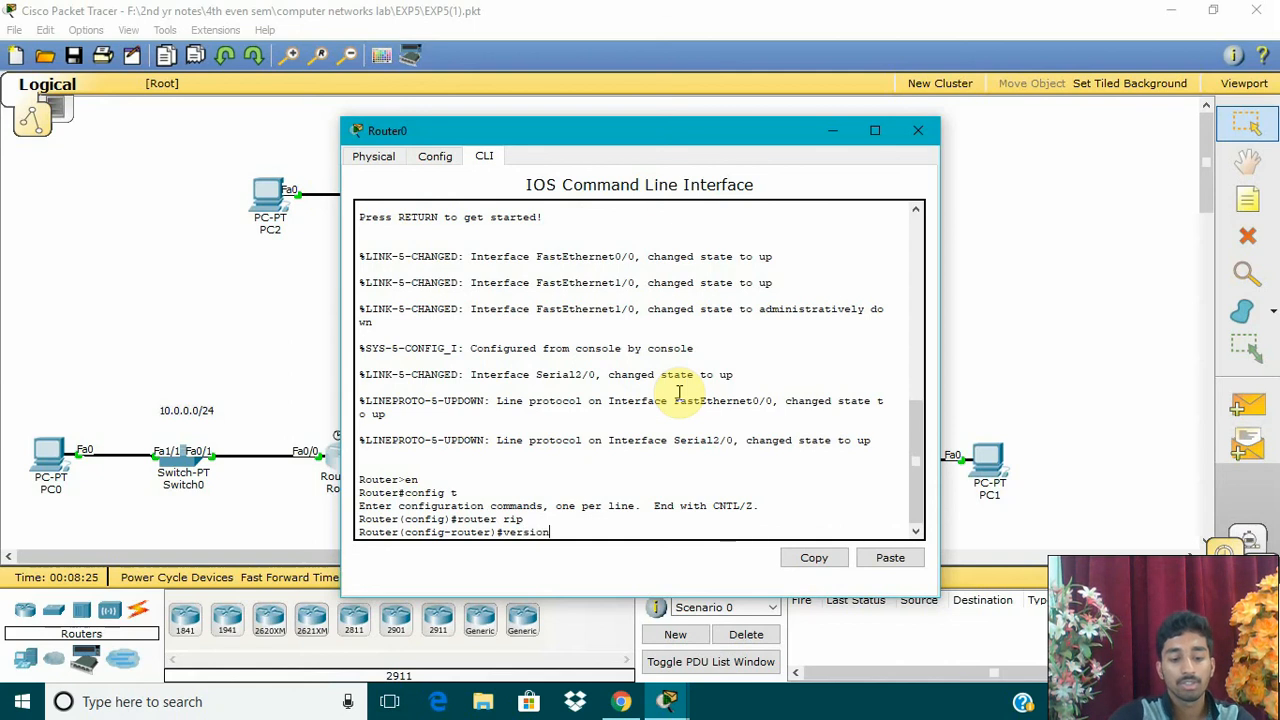
{"action": "key", "text": "Return"}
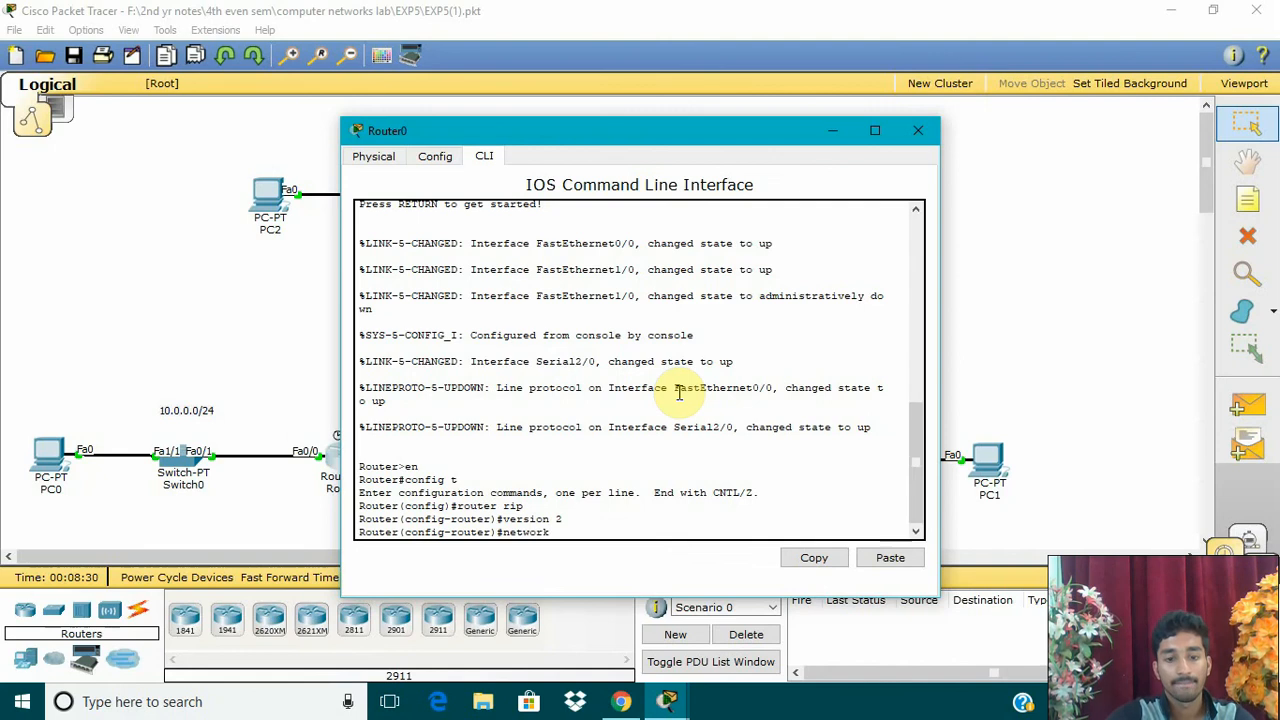
Add networks 172.16.2.0 and 10.0.1.0 to Router0's RIP configuration and close the router's window
{"action": "left_click_drag", "start_coordinate": [701, 139], "coordinate": [752, 233]}
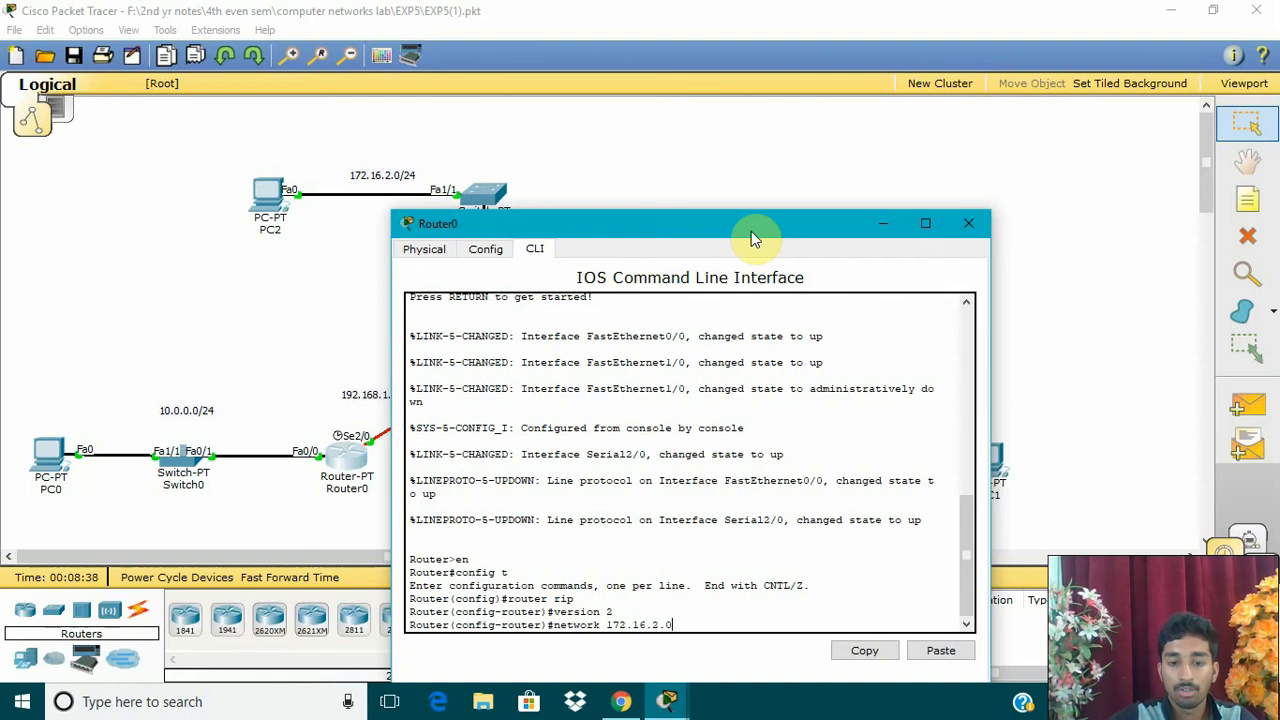
{"action": "key", "text": "Return"}
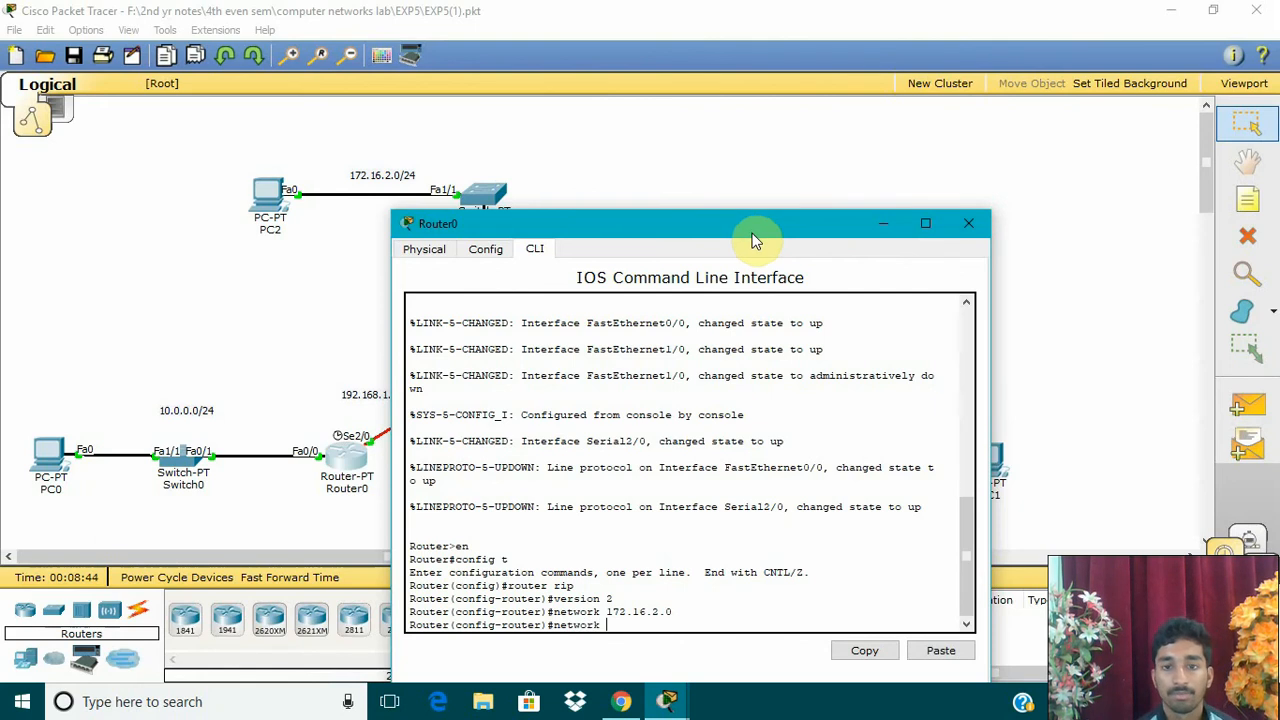
{"action": "left_click_drag", "start_coordinate": [751, 231], "coordinate": [497, 255]}
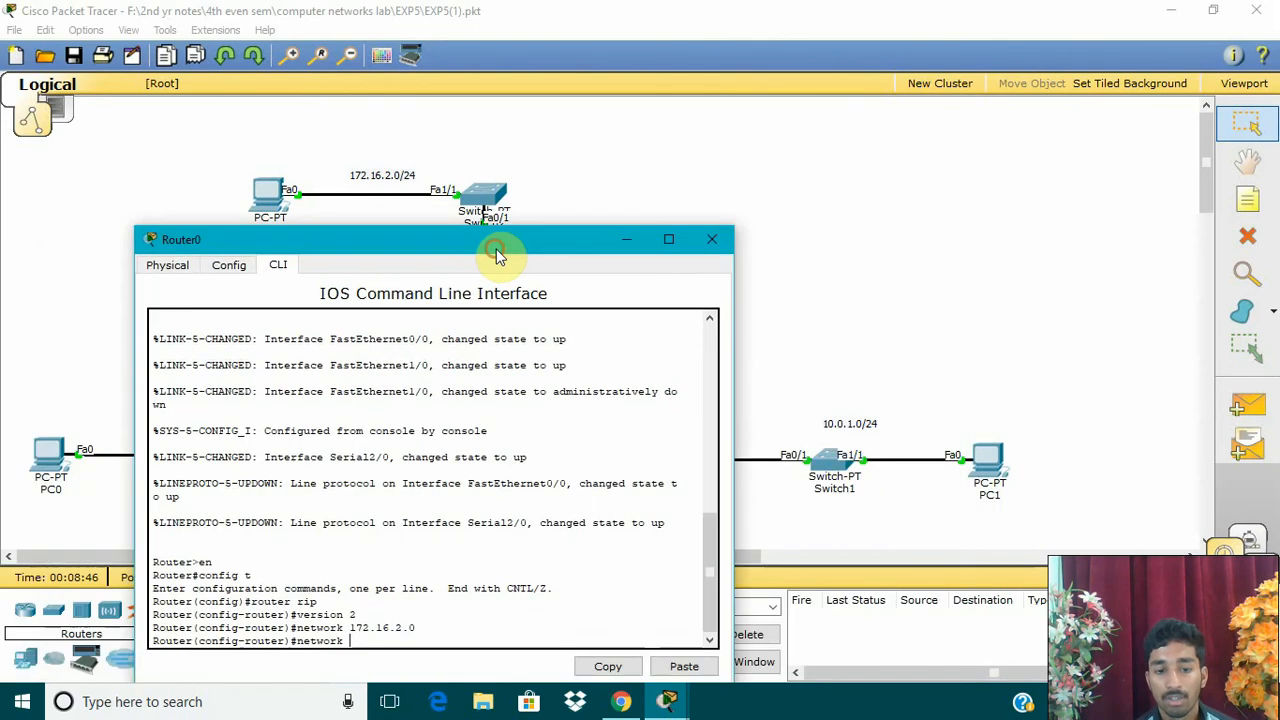
{"action": "type", "text": "."}
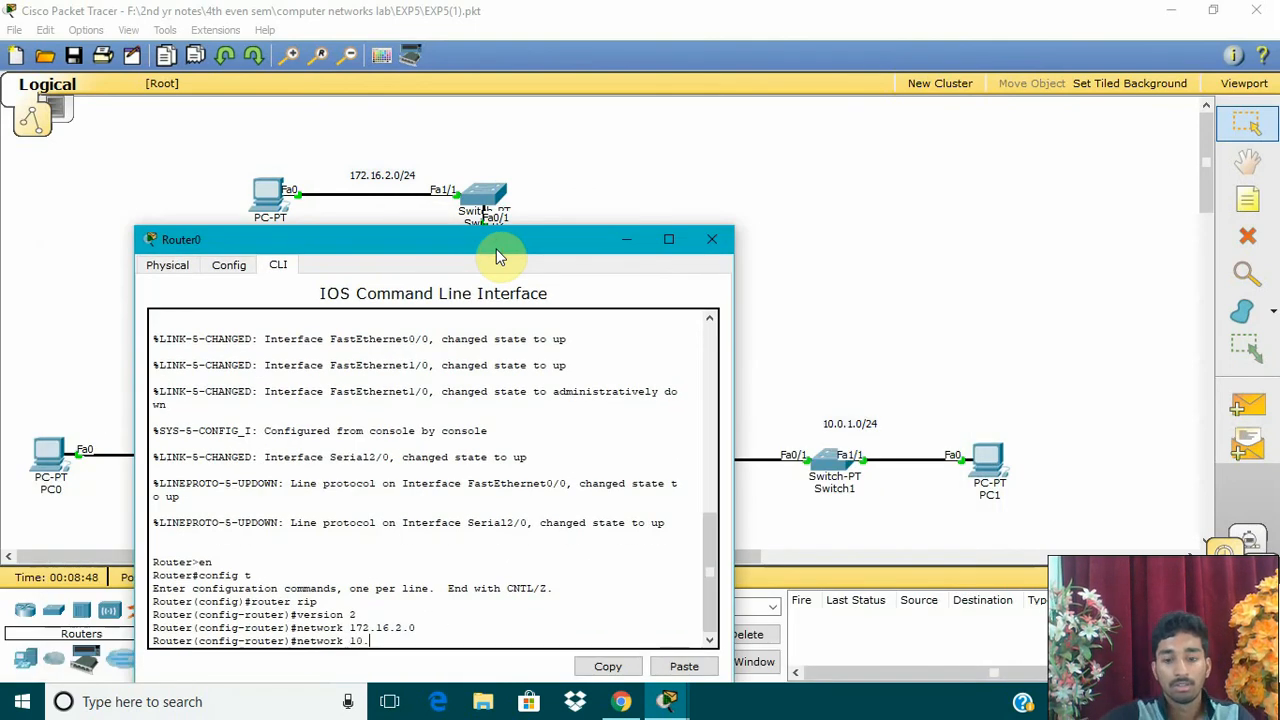
{"action": "type", "text": "0.1.0"}
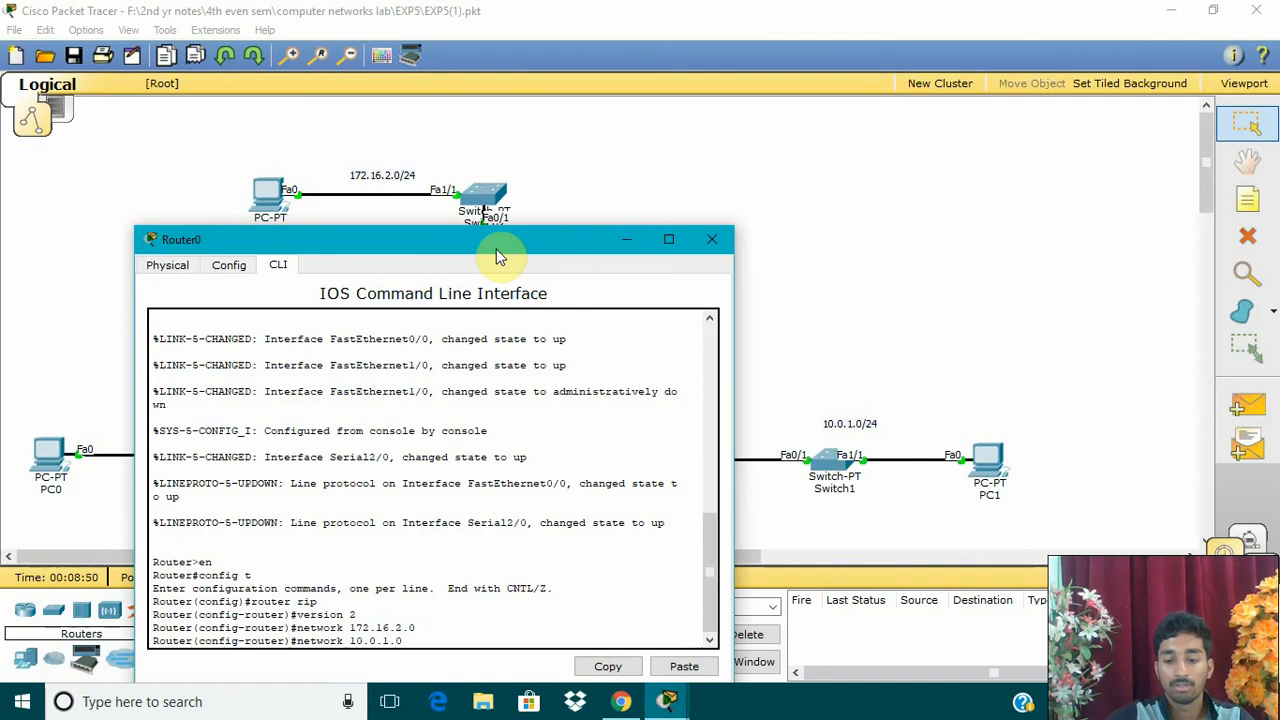
{"action": "key", "text": "Return"}
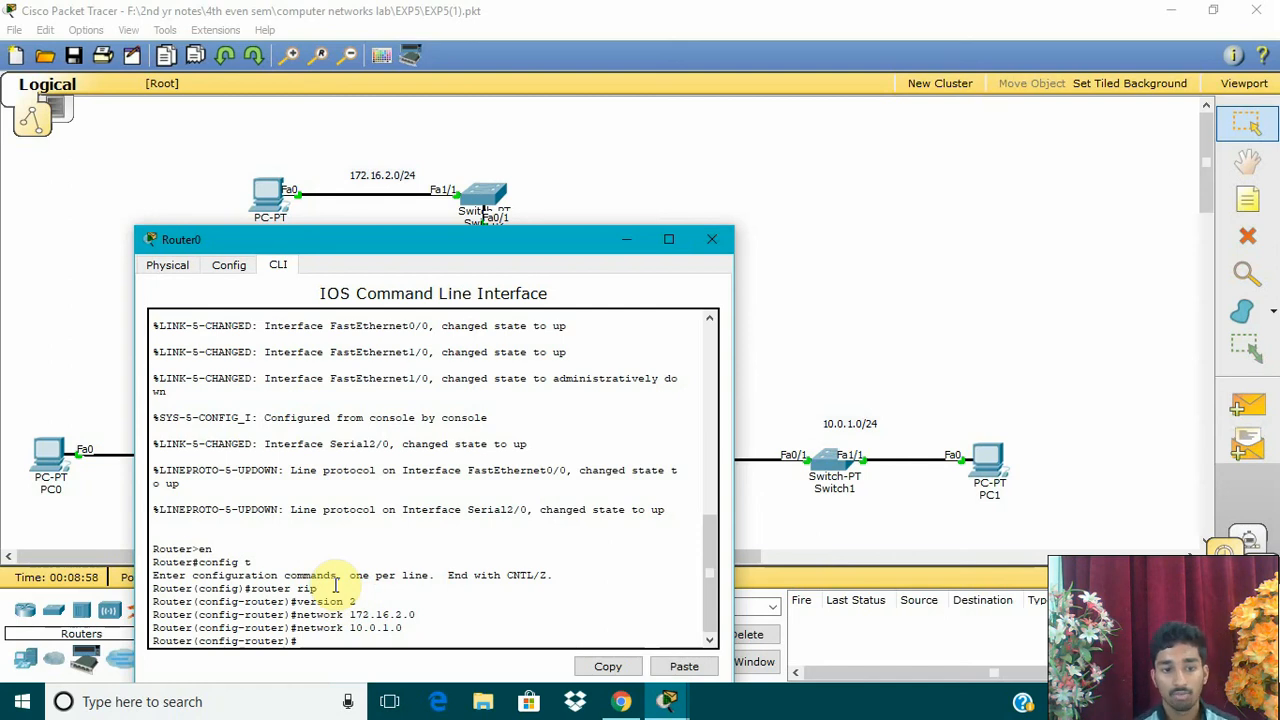
{"action": "left_click", "coordinate": [728, 236]}
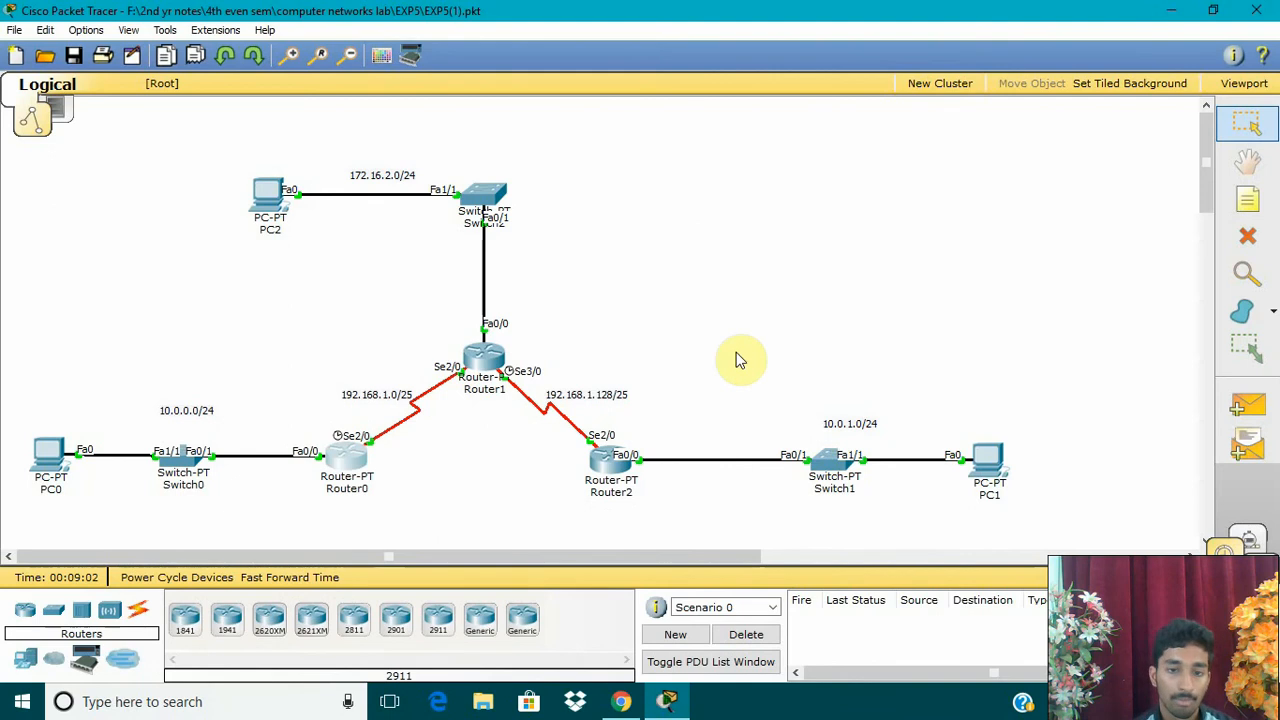
Switch to simulation mode and add a simple PDU from PC0 to PC2
{"action": "left_click", "coordinate": [1248, 541]}
{"action": "left_click", "coordinate": [1247, 404]}
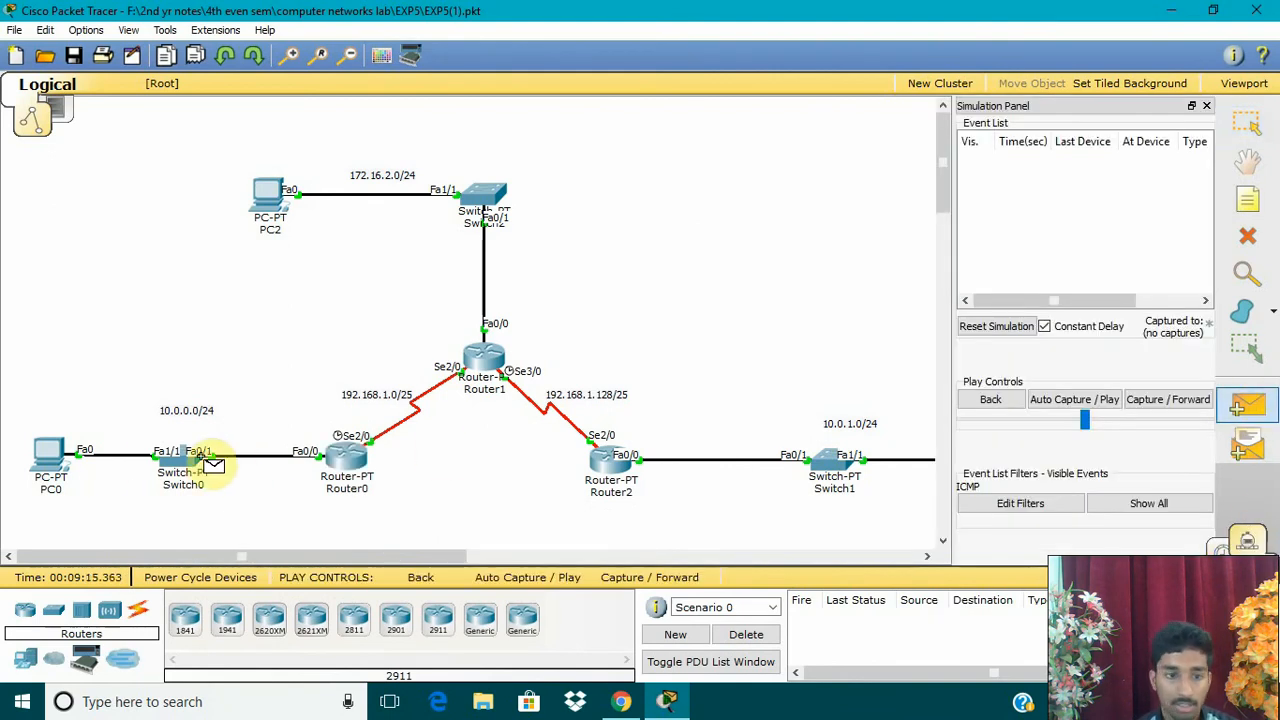
{"action": "left_click", "coordinate": [48, 453]}
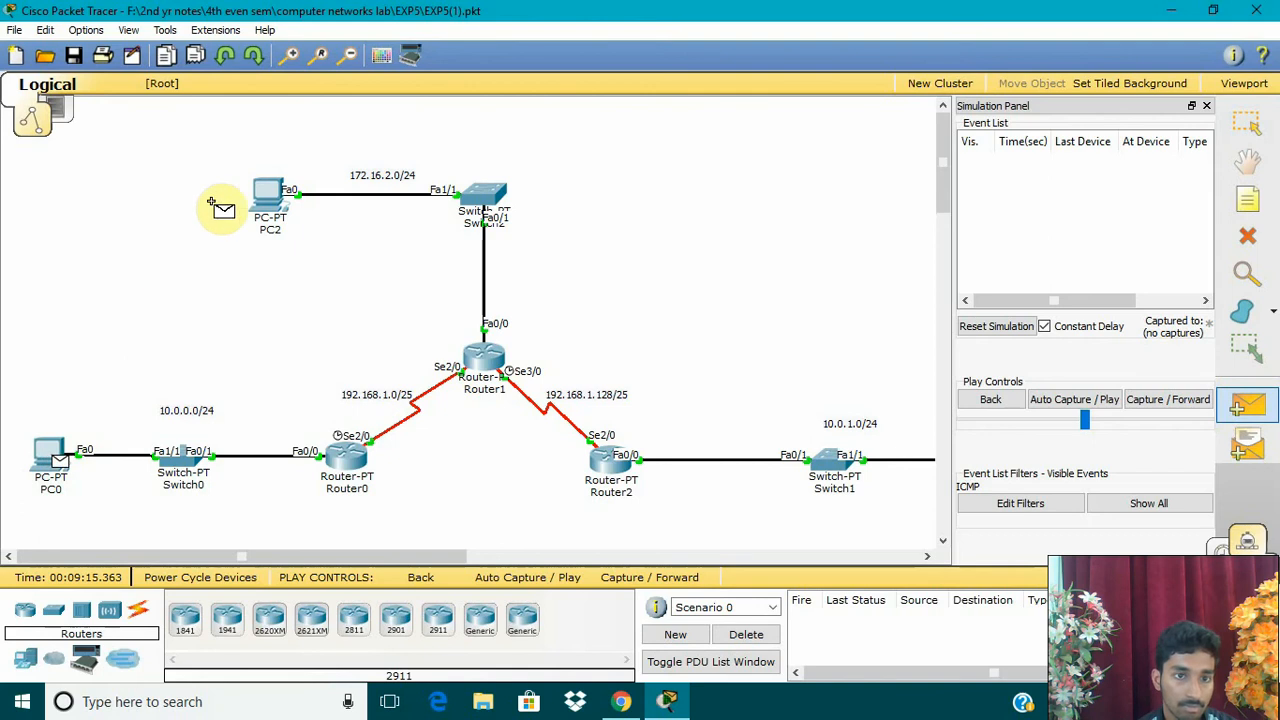
{"action": "left_click", "coordinate": [270, 190]}
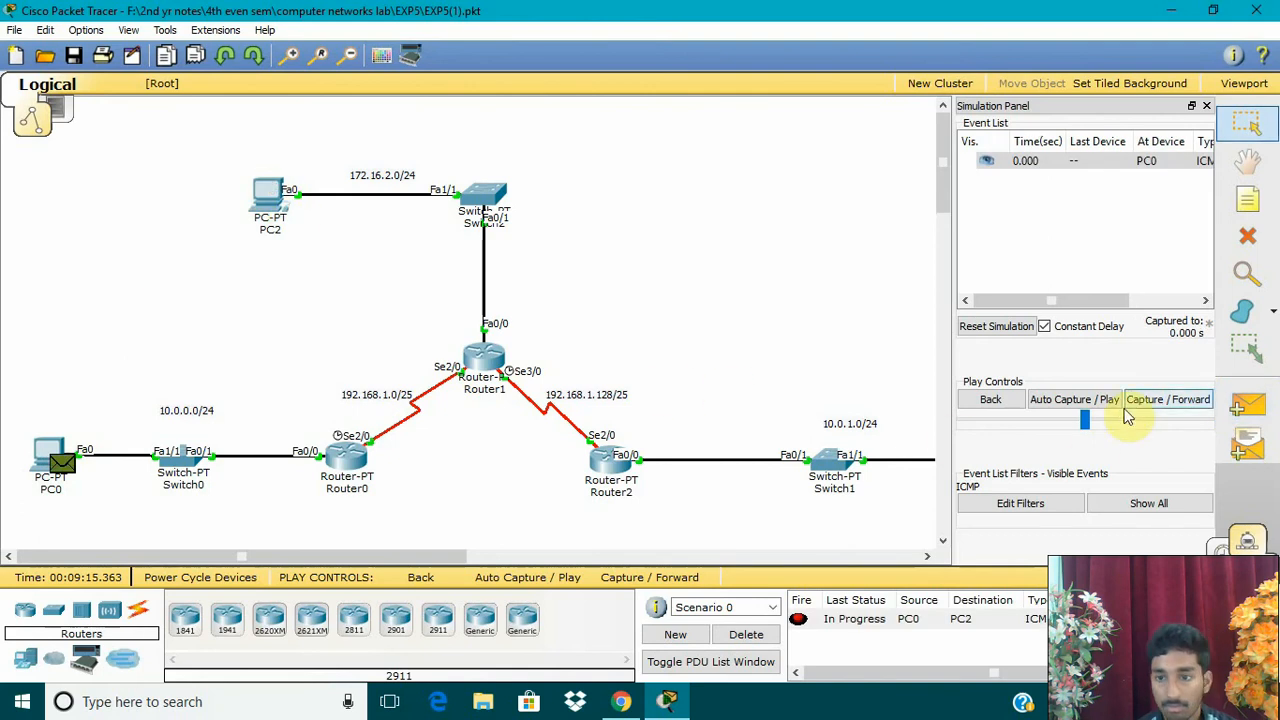
Raise the simulation play speed and step the PC0-to-PC2 packet through the RIPv2 topology until its reply returns to PC0
{"action": "left_click", "coordinate": [1183, 400]}
{"action": "left_click", "coordinate": [1183, 400]}
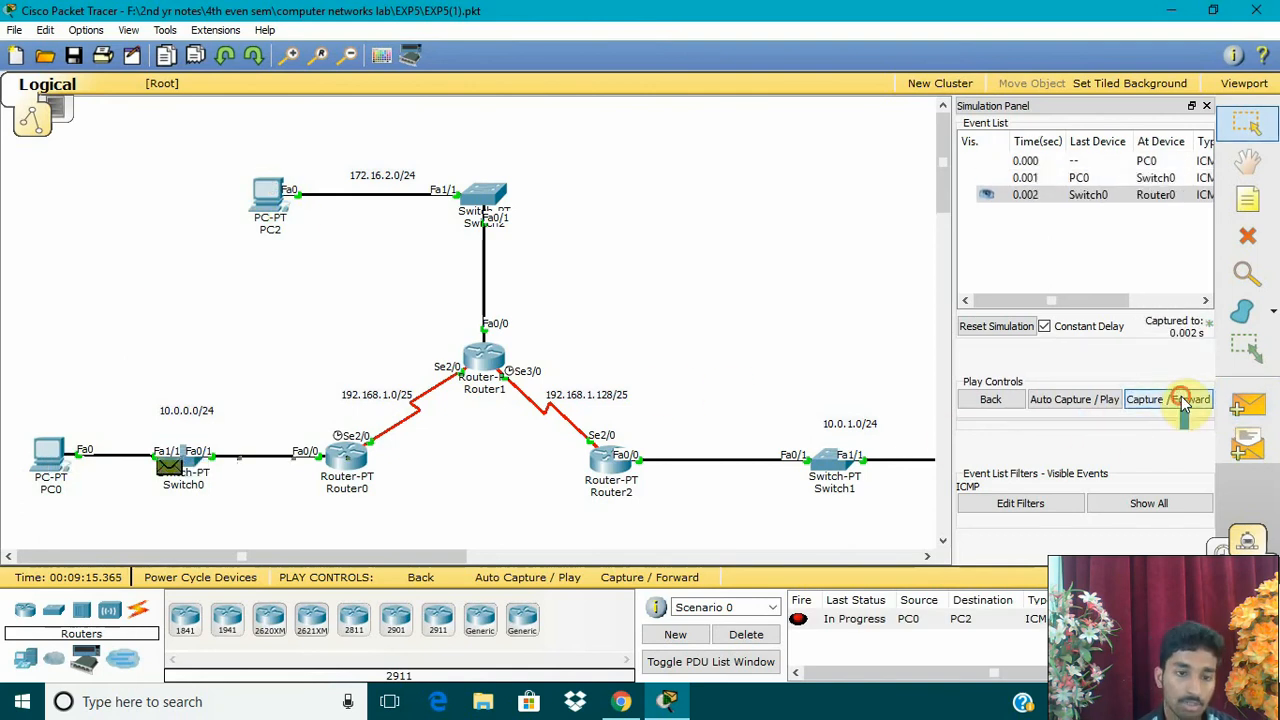
{"action": "left_click", "coordinate": [1183, 400]}
{"action": "left_click", "coordinate": [1183, 400]}
{"action": "left_click", "coordinate": [1183, 400]}
{"action": "left_click", "coordinate": [1183, 400]}
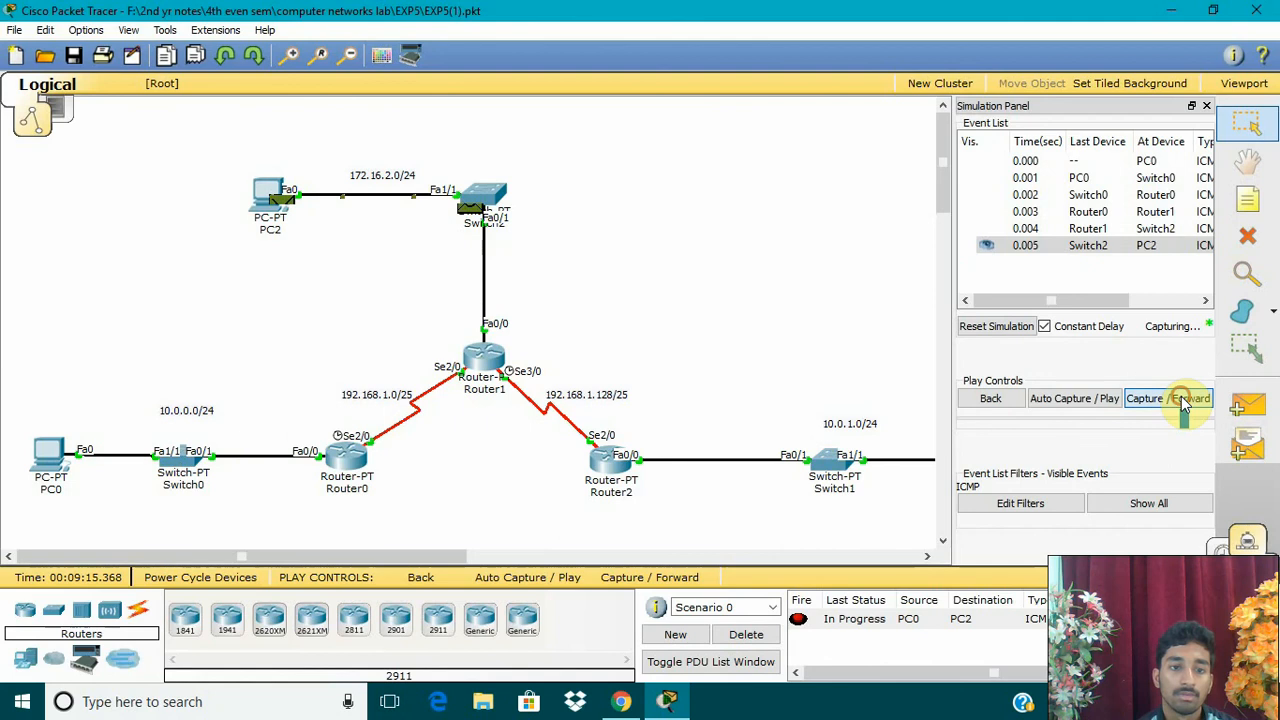
{"action": "left_click", "coordinate": [1183, 400]}
{"action": "left_click", "coordinate": [1183, 400]}
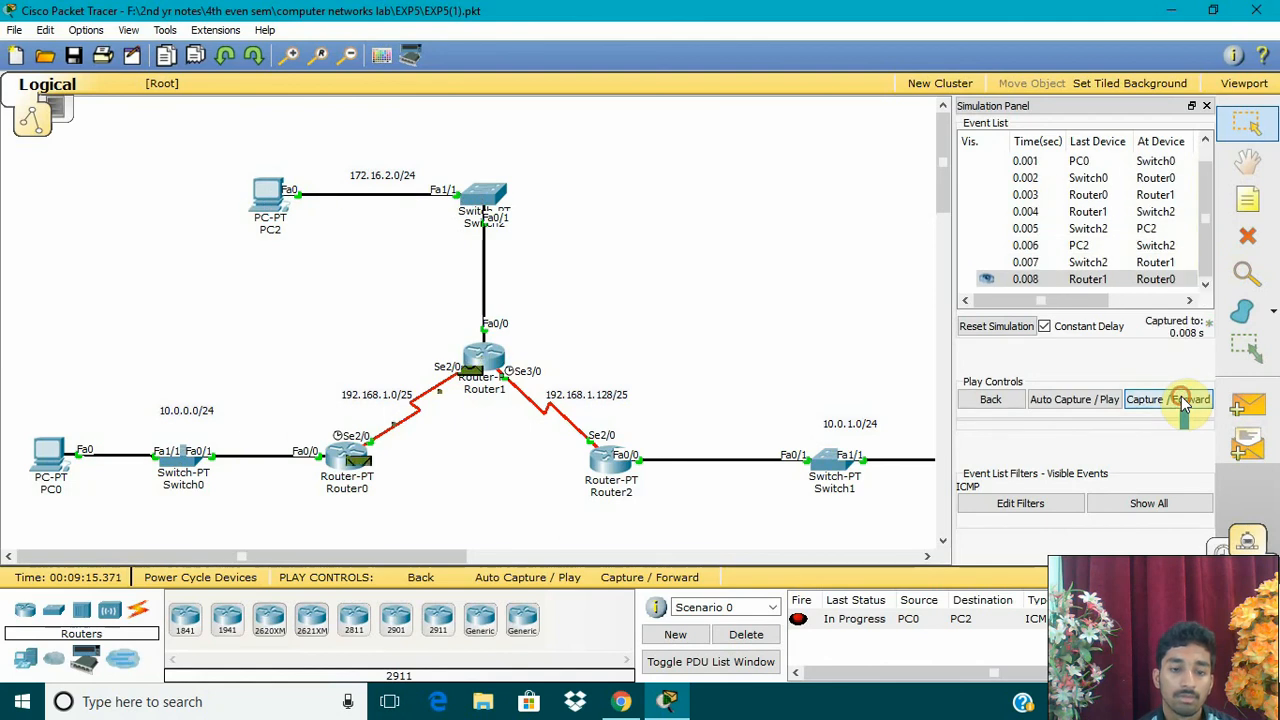
{"action": "left_click", "coordinate": [1183, 400]}
{"action": "left_click", "coordinate": [1183, 400]}
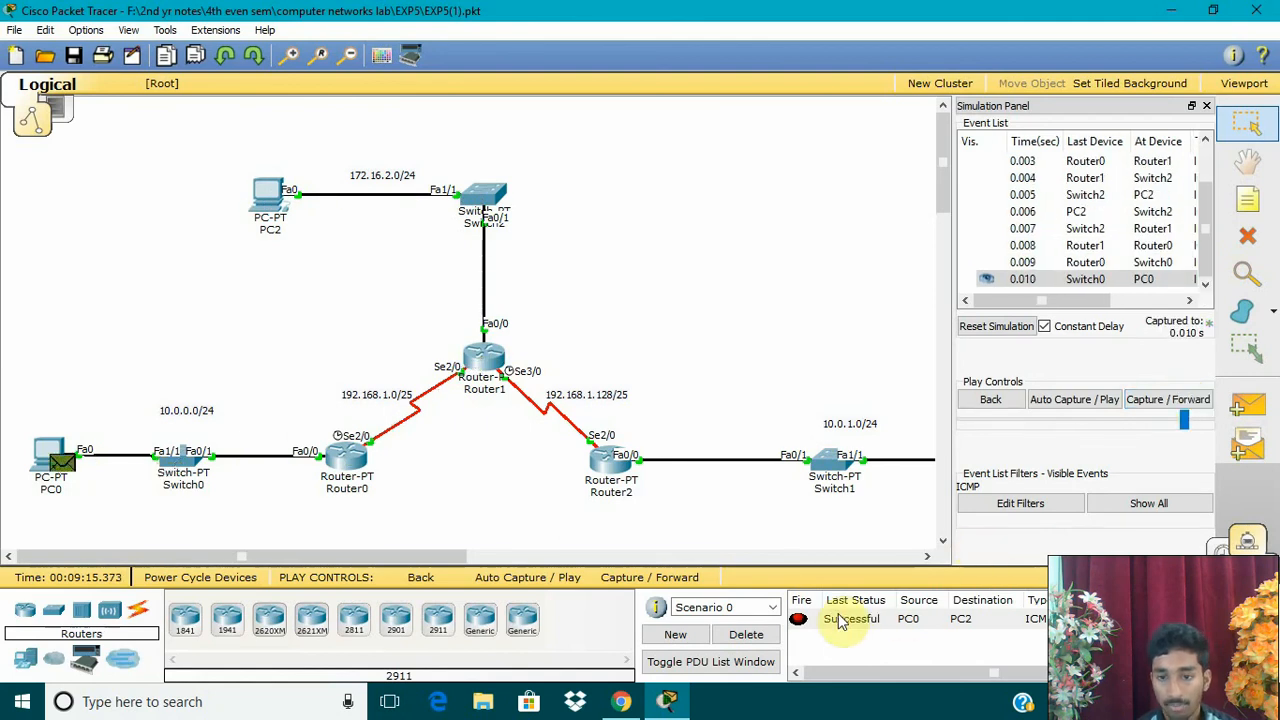
Delete the current PDU scenario and add a new simple PDU from PC0 to PC1
{"action": "left_click", "coordinate": [746, 634]}
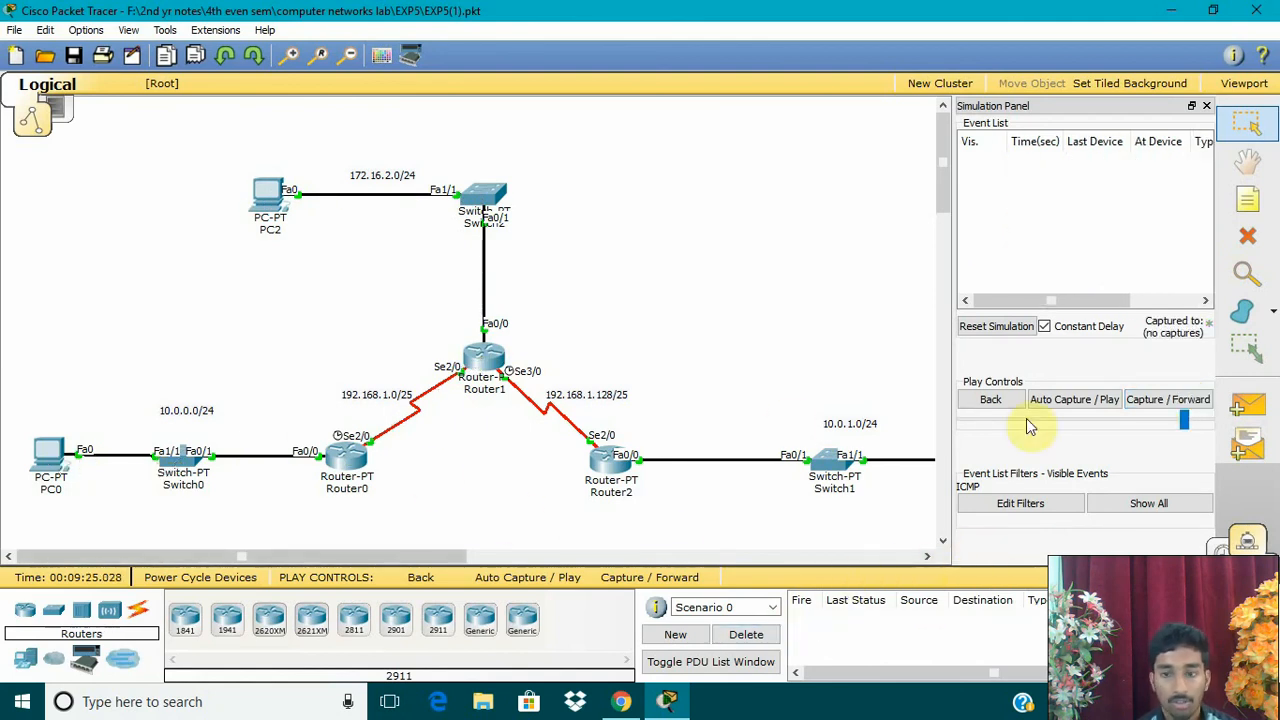
{"action": "left_click", "coordinate": [1247, 405]}
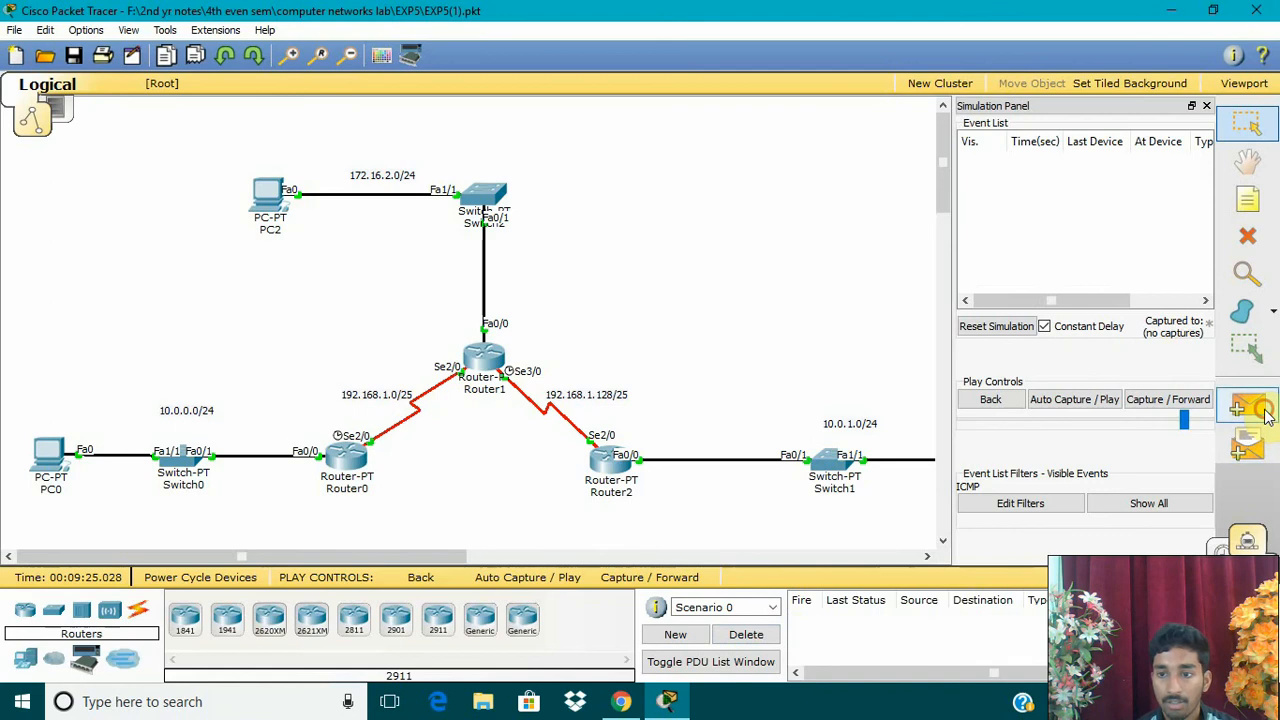
{"action": "left_click", "coordinate": [48, 452]}
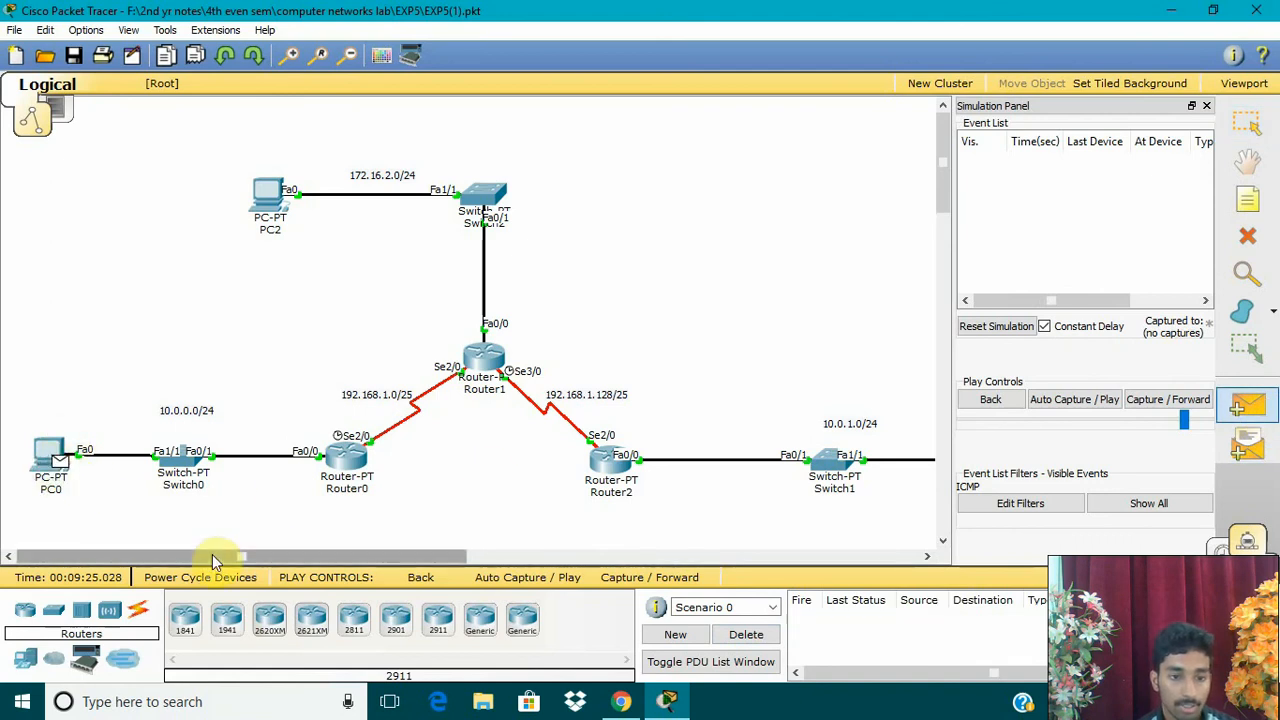
{"action": "left_click_drag", "start_coordinate": [212, 554], "coordinate": [328, 556]}
{"action": "left_click", "coordinate": [760, 455]}
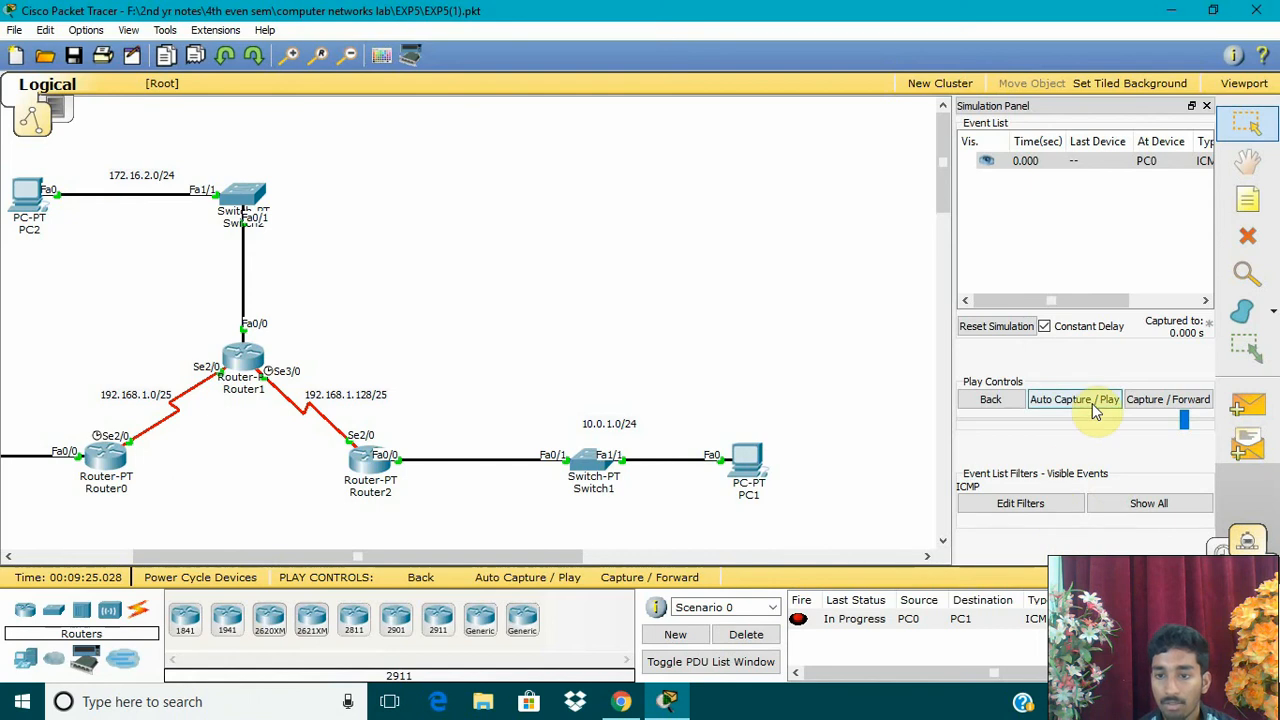
Step the simulated packet forward from PC0 through Router0, Router1 and Router2 until it reaches PC1
{"action": "left_click", "coordinate": [1150, 399]}
{"action": "left_click", "coordinate": [1155, 399]}
{"action": "left_click", "coordinate": [1155, 399]}
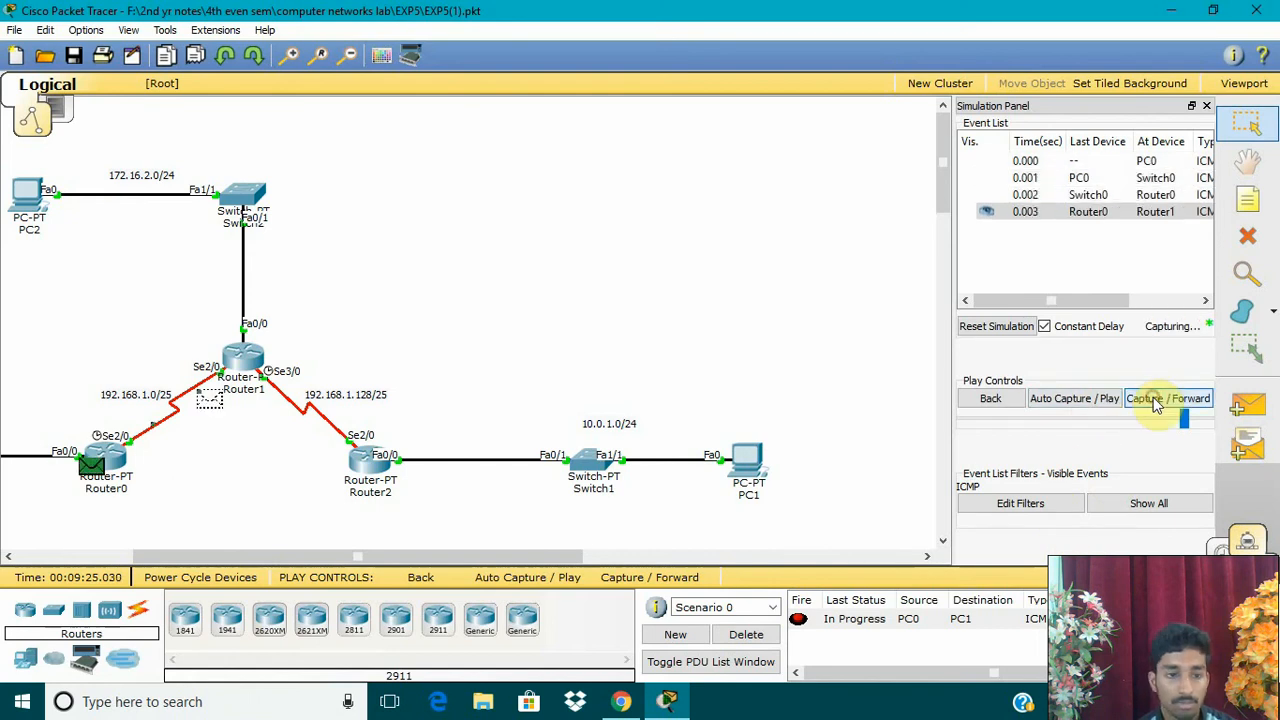
{"action": "left_click", "coordinate": [1155, 399]}
{"action": "left_click", "coordinate": [1155, 399]}
{"action": "left_click", "coordinate": [1155, 399]}
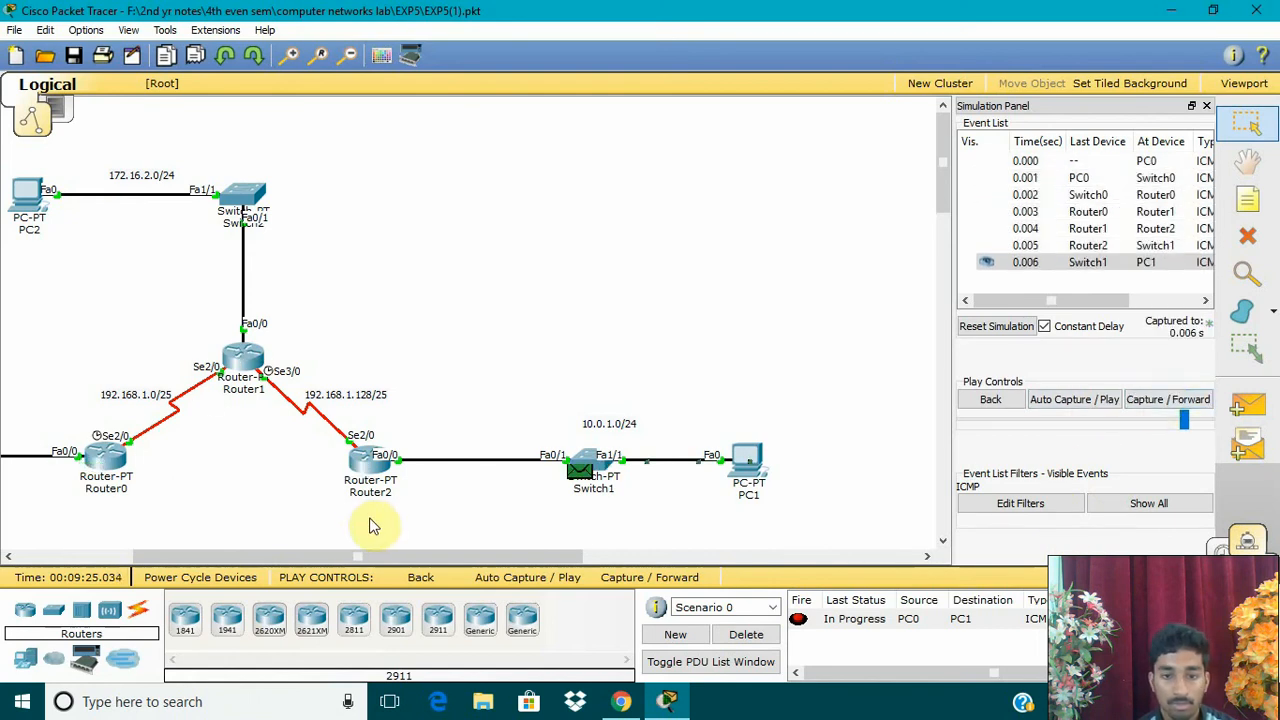
Step the reply from PC1 back through the routers and switches until it arrives at PC0
{"action": "left_click_drag", "start_coordinate": [364, 556], "coordinate": [333, 570]}
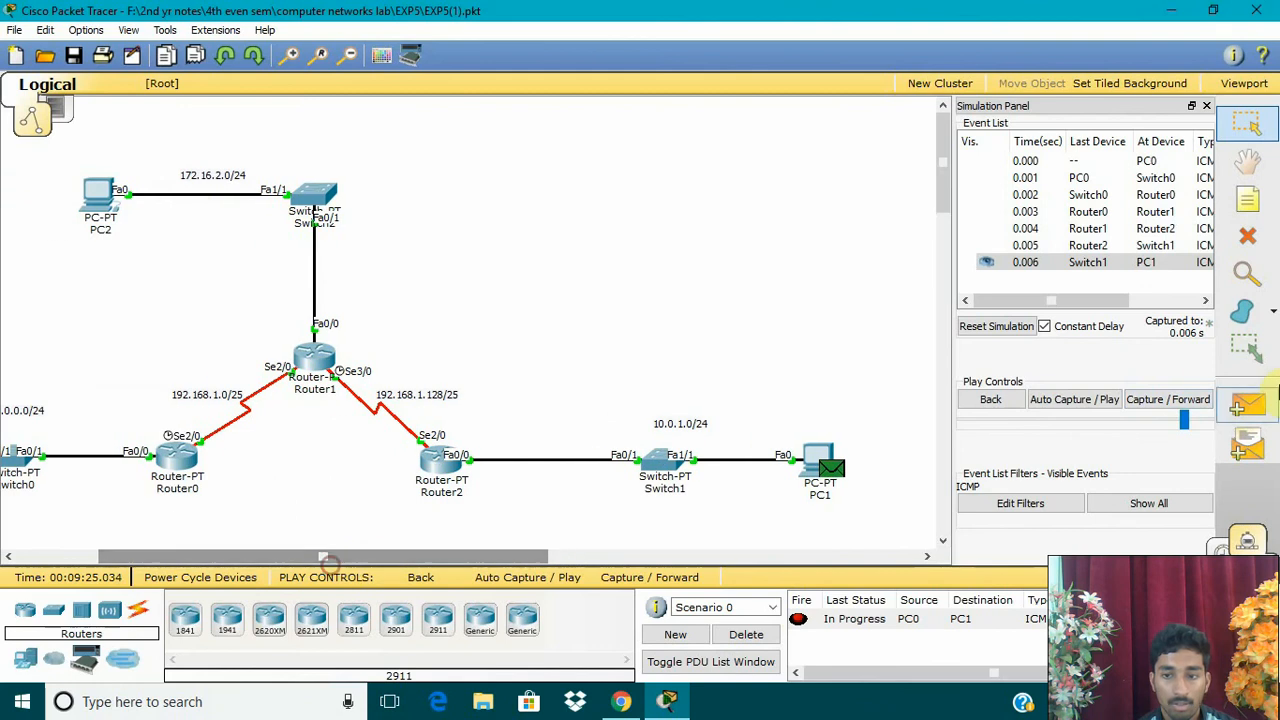
{"action": "left_click", "coordinate": [1150, 399]}
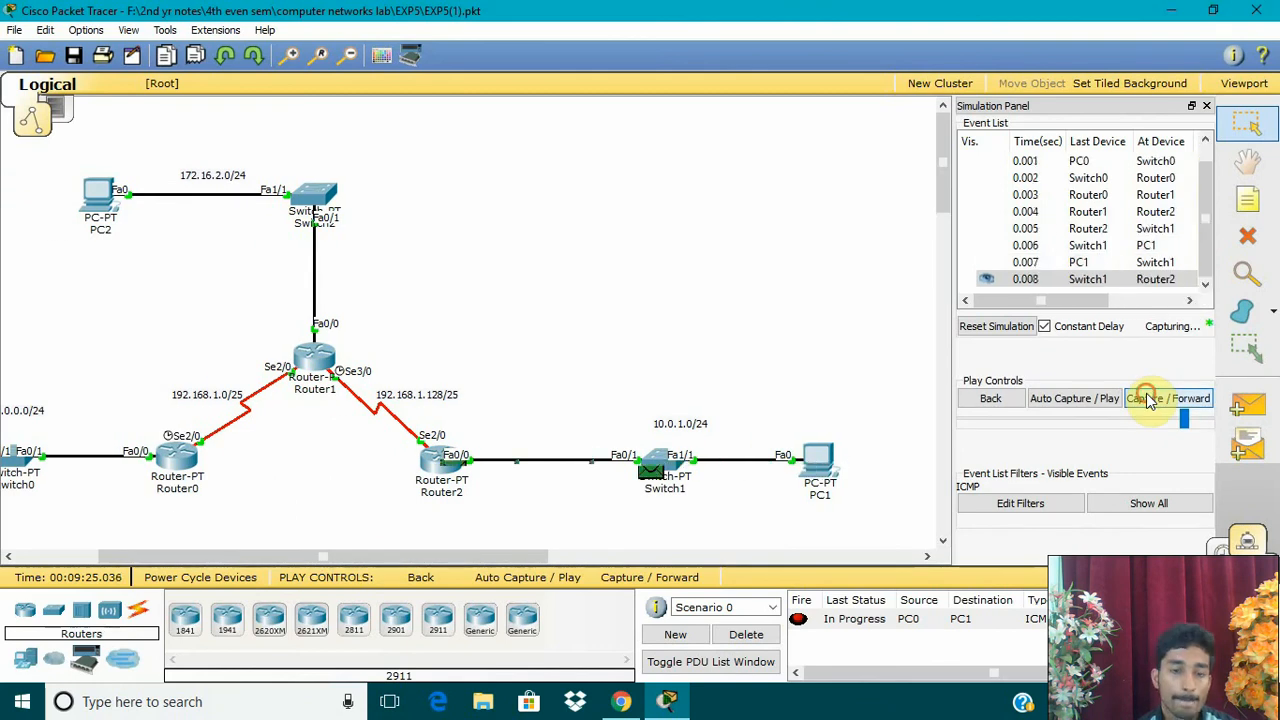
{"action": "left_click_drag", "start_coordinate": [535, 556], "coordinate": [480, 561]}
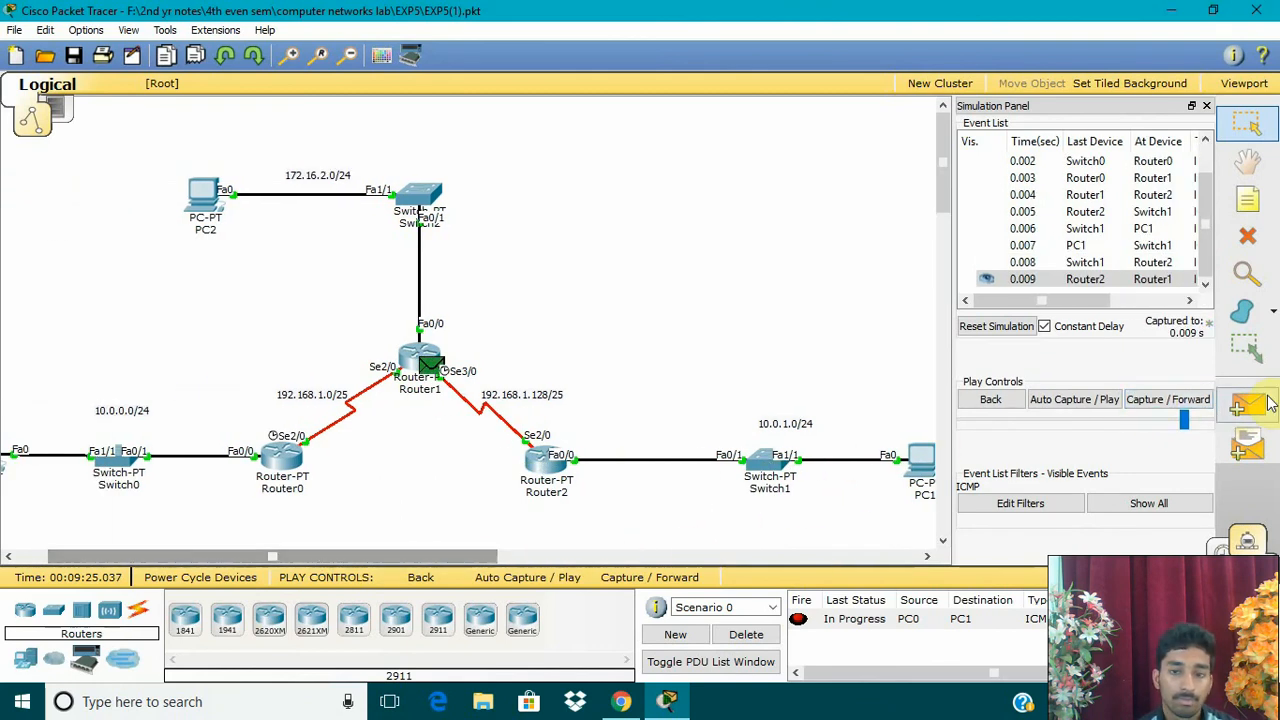
{"action": "left_click", "coordinate": [1144, 399]}
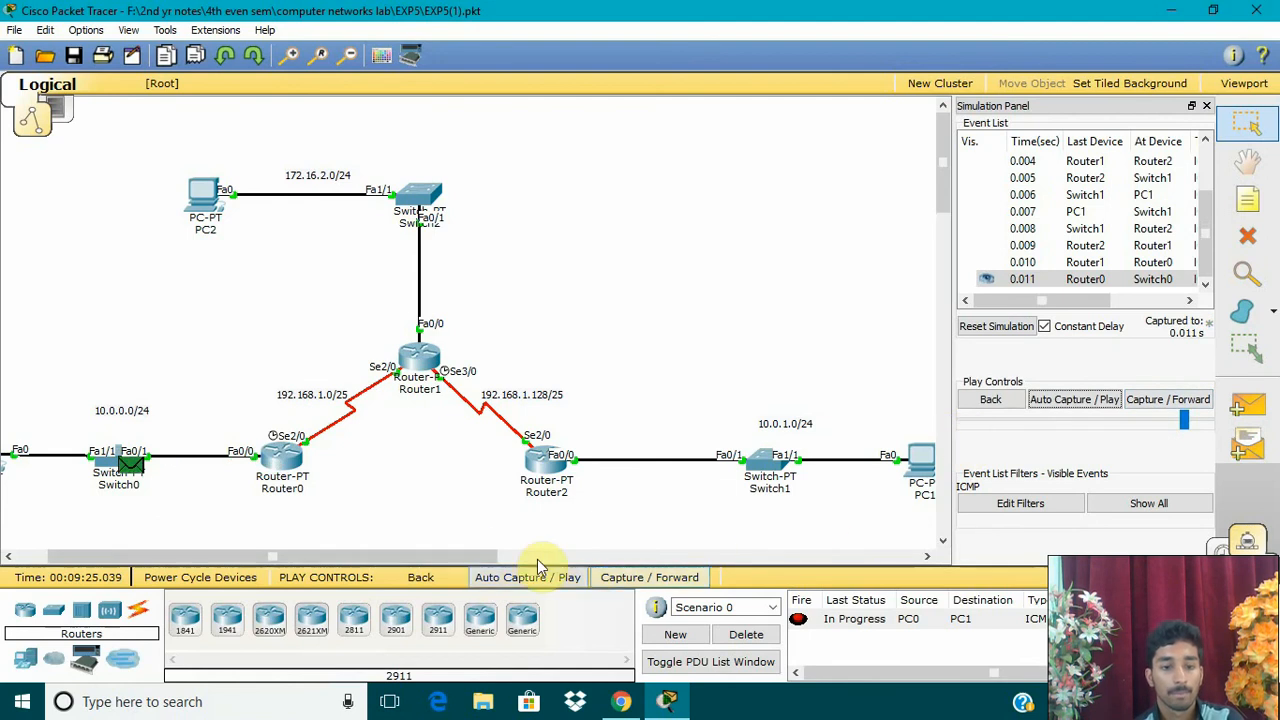
{"action": "scroll", "coordinate": [487, 553], "scroll_direction": "left", "scroll_amount": 3}
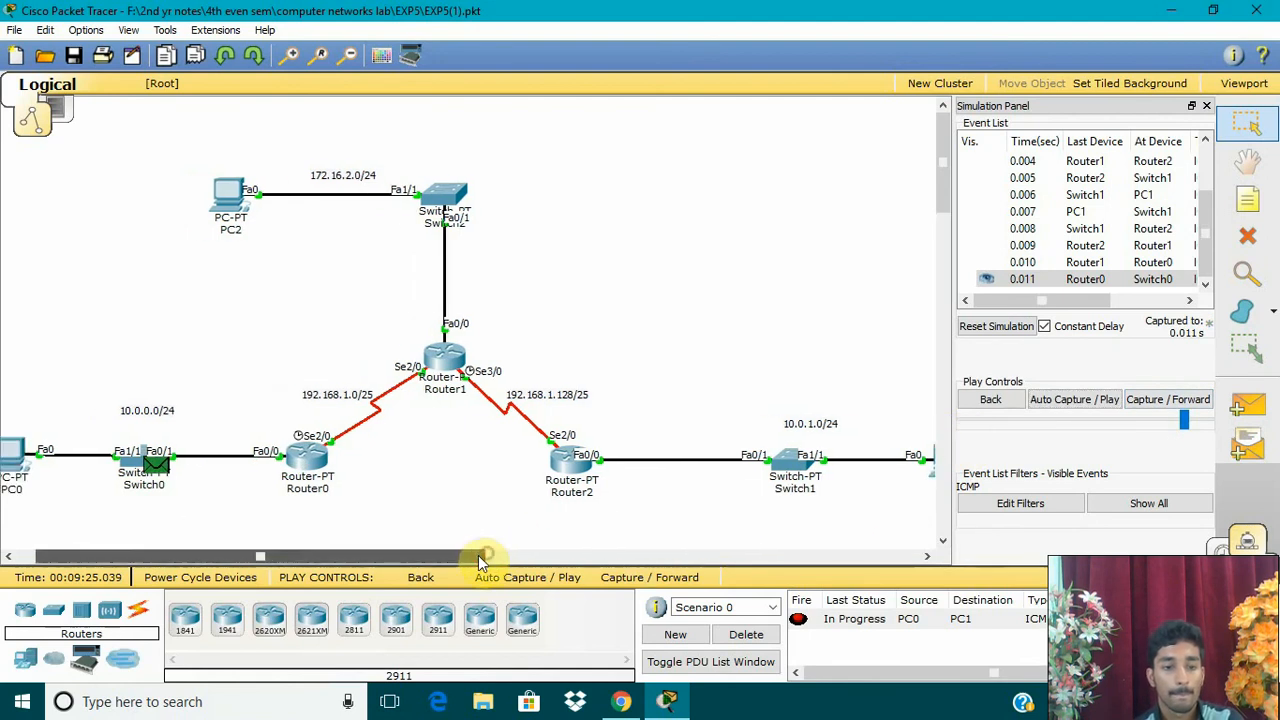
{"action": "left_click", "coordinate": [1184, 409]}
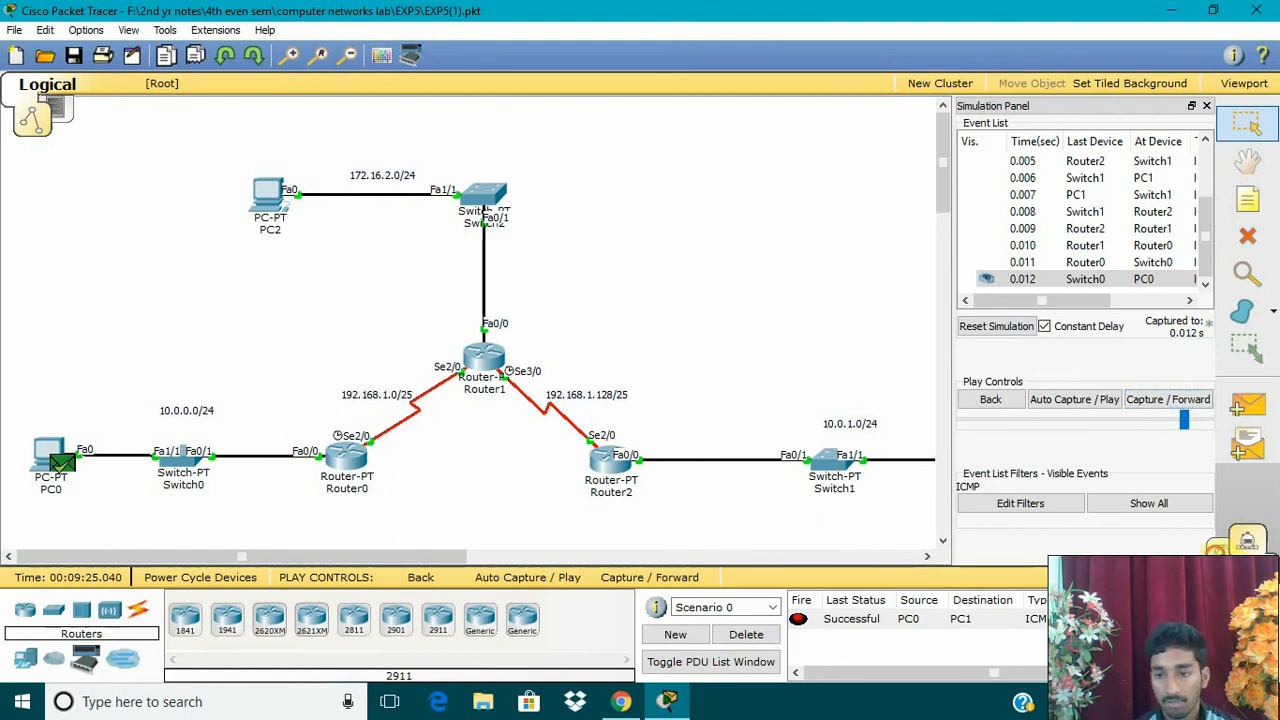
Return to realtime mode and exit Packet Tracer, saving the changes to the EXP5(1) topology
{"action": "left_click", "coordinate": [1218, 548]}
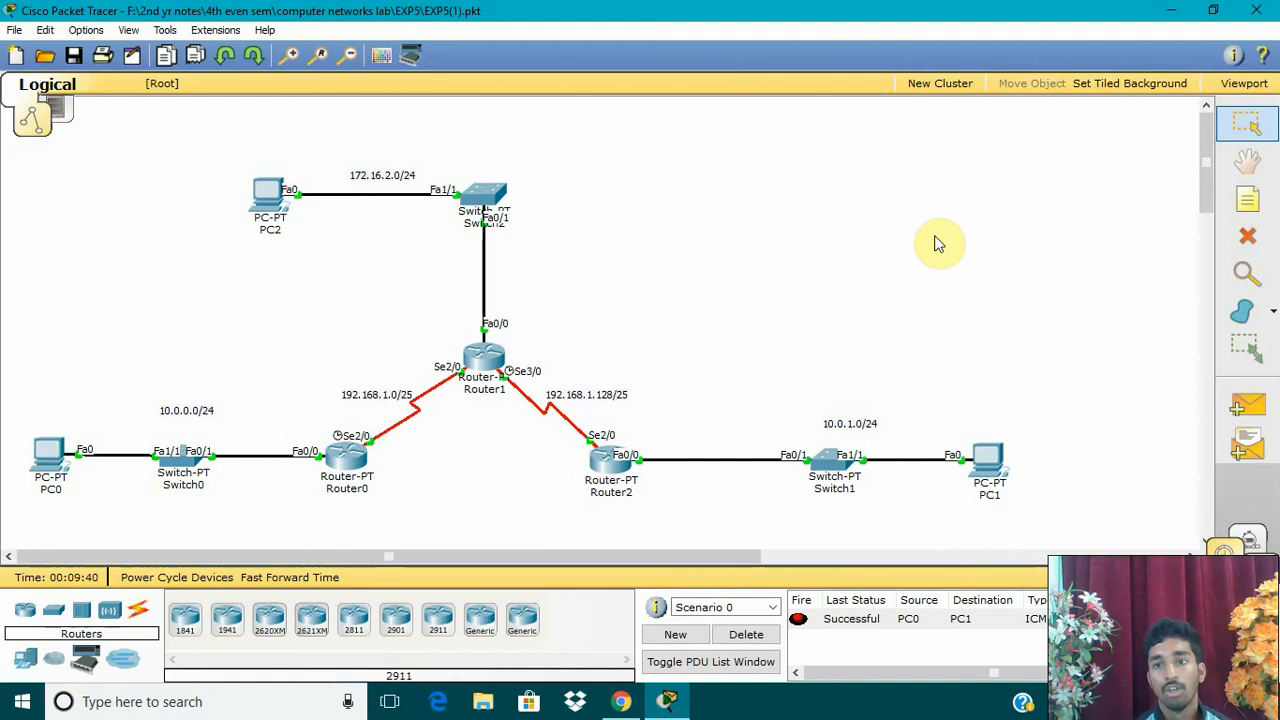
{"action": "left_click", "coordinate": [1262, 8]}
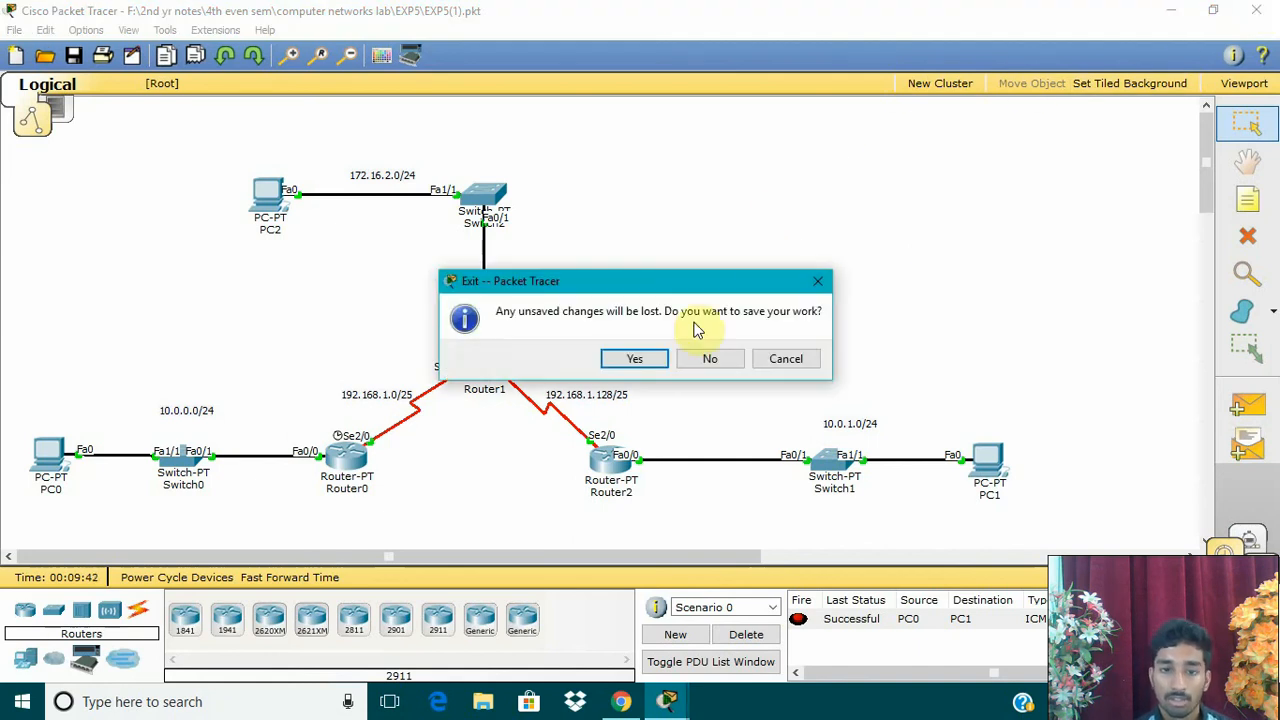
{"action": "left_click", "coordinate": [649, 366]}
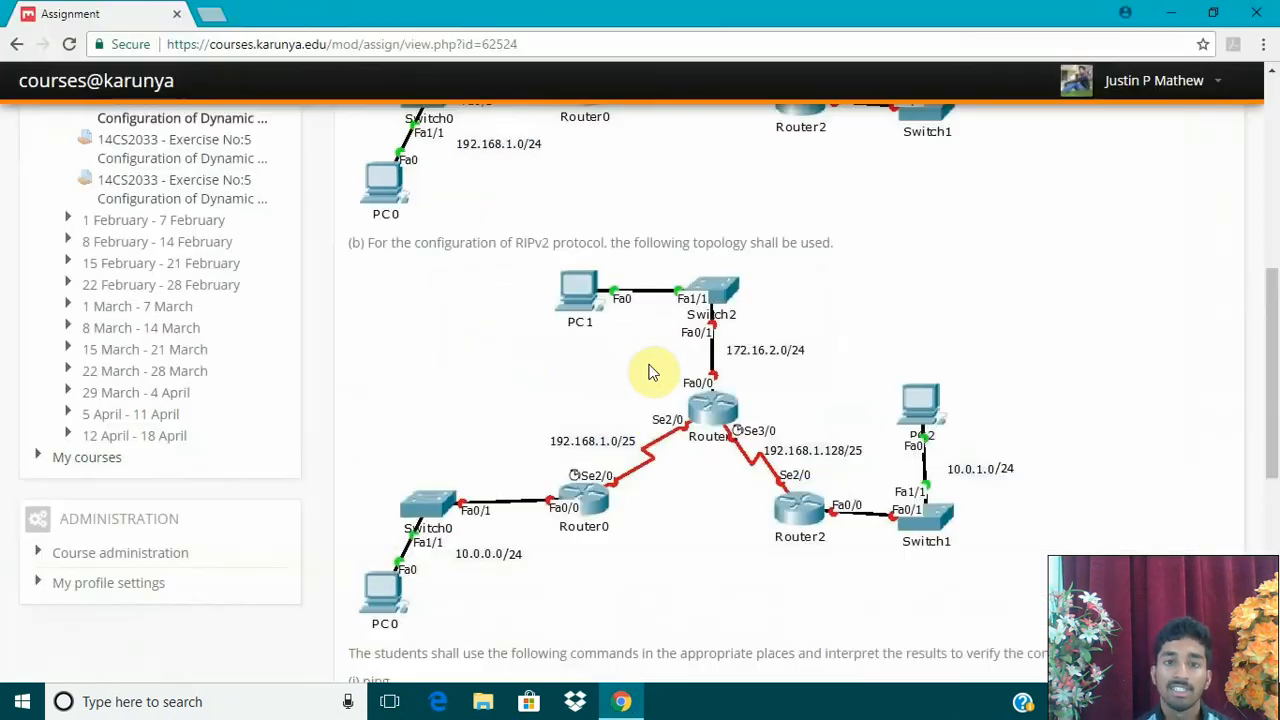